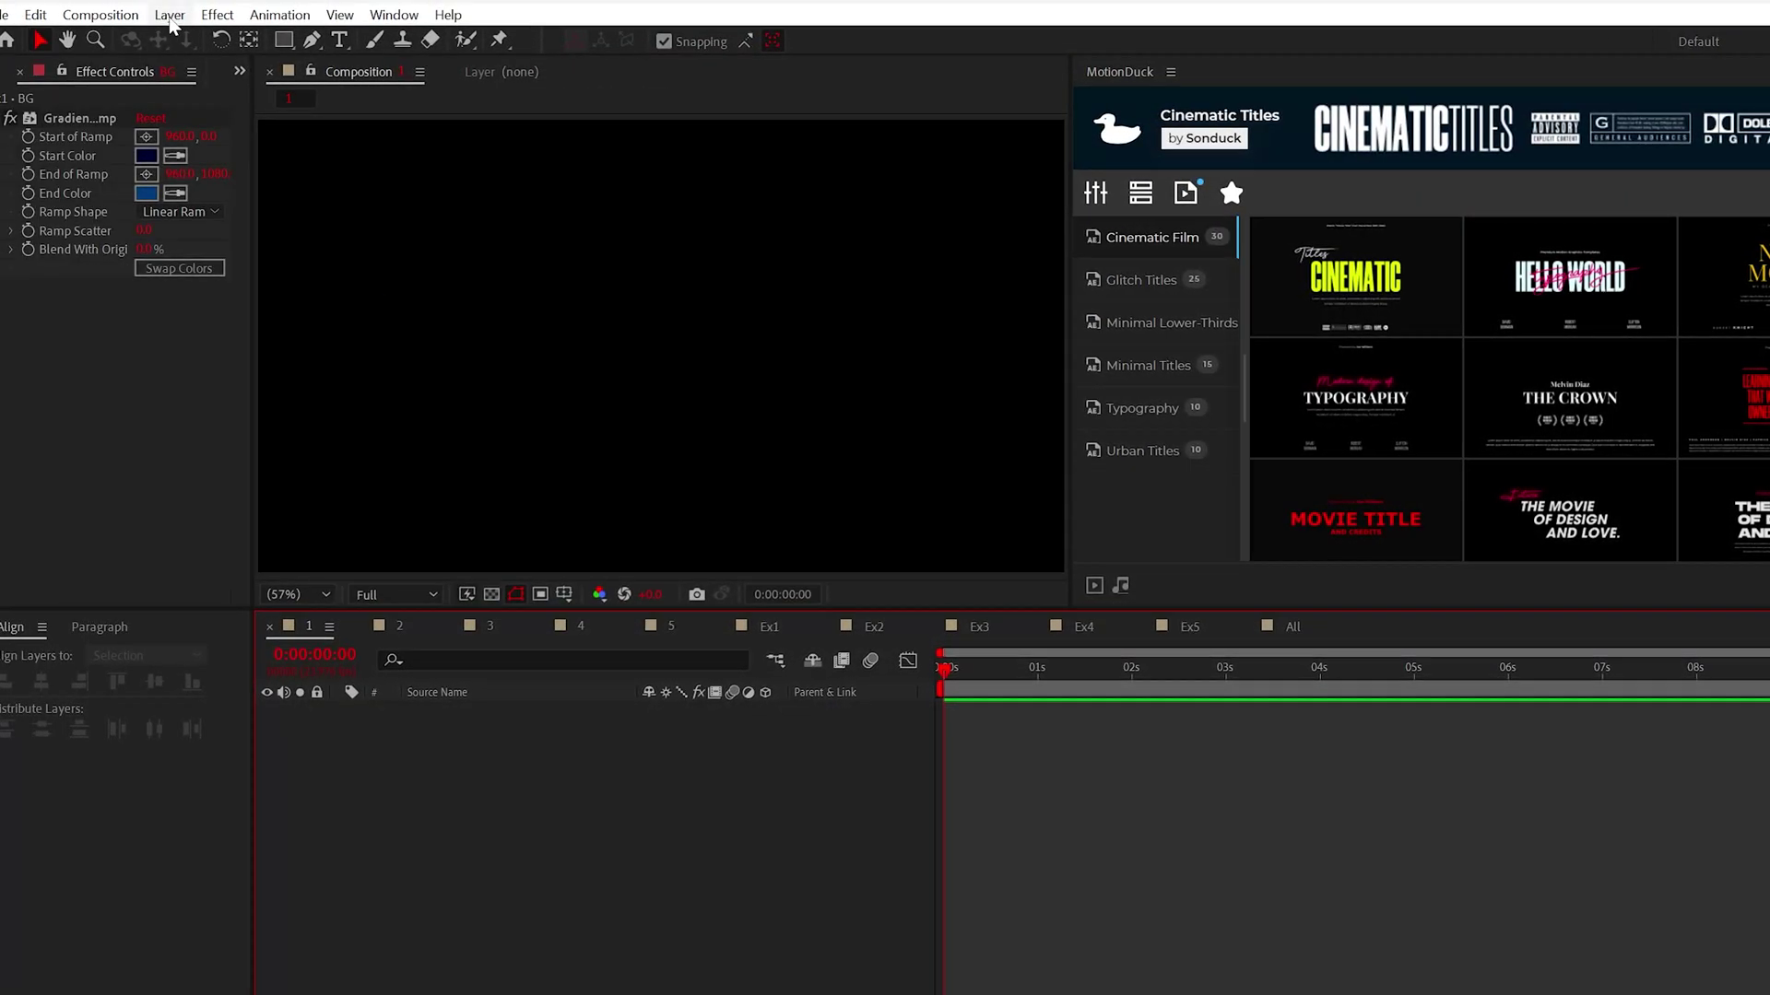
Create a new solid layer named BG.
{"action": "left_click", "coordinate": [170, 18]}
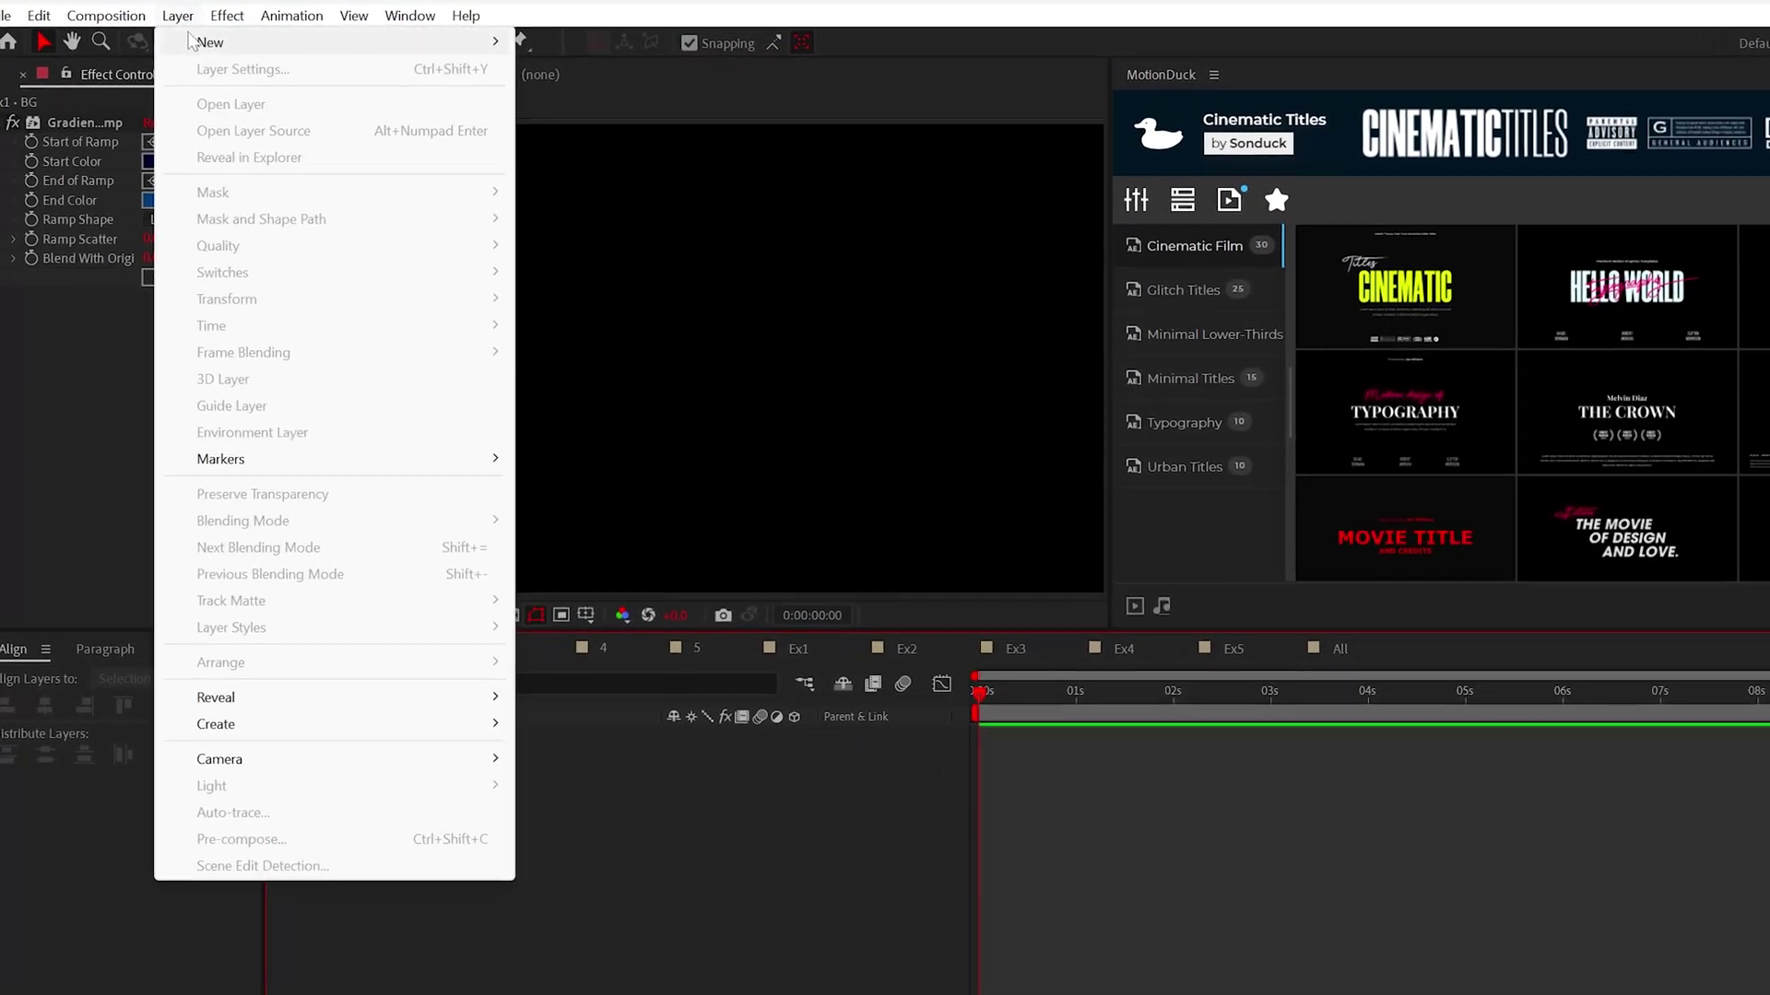
{"action": "mouse_move", "coordinate": [341, 30]}
{"action": "left_click", "coordinate": [553, 66]}
{"action": "type", "text": "BG"}
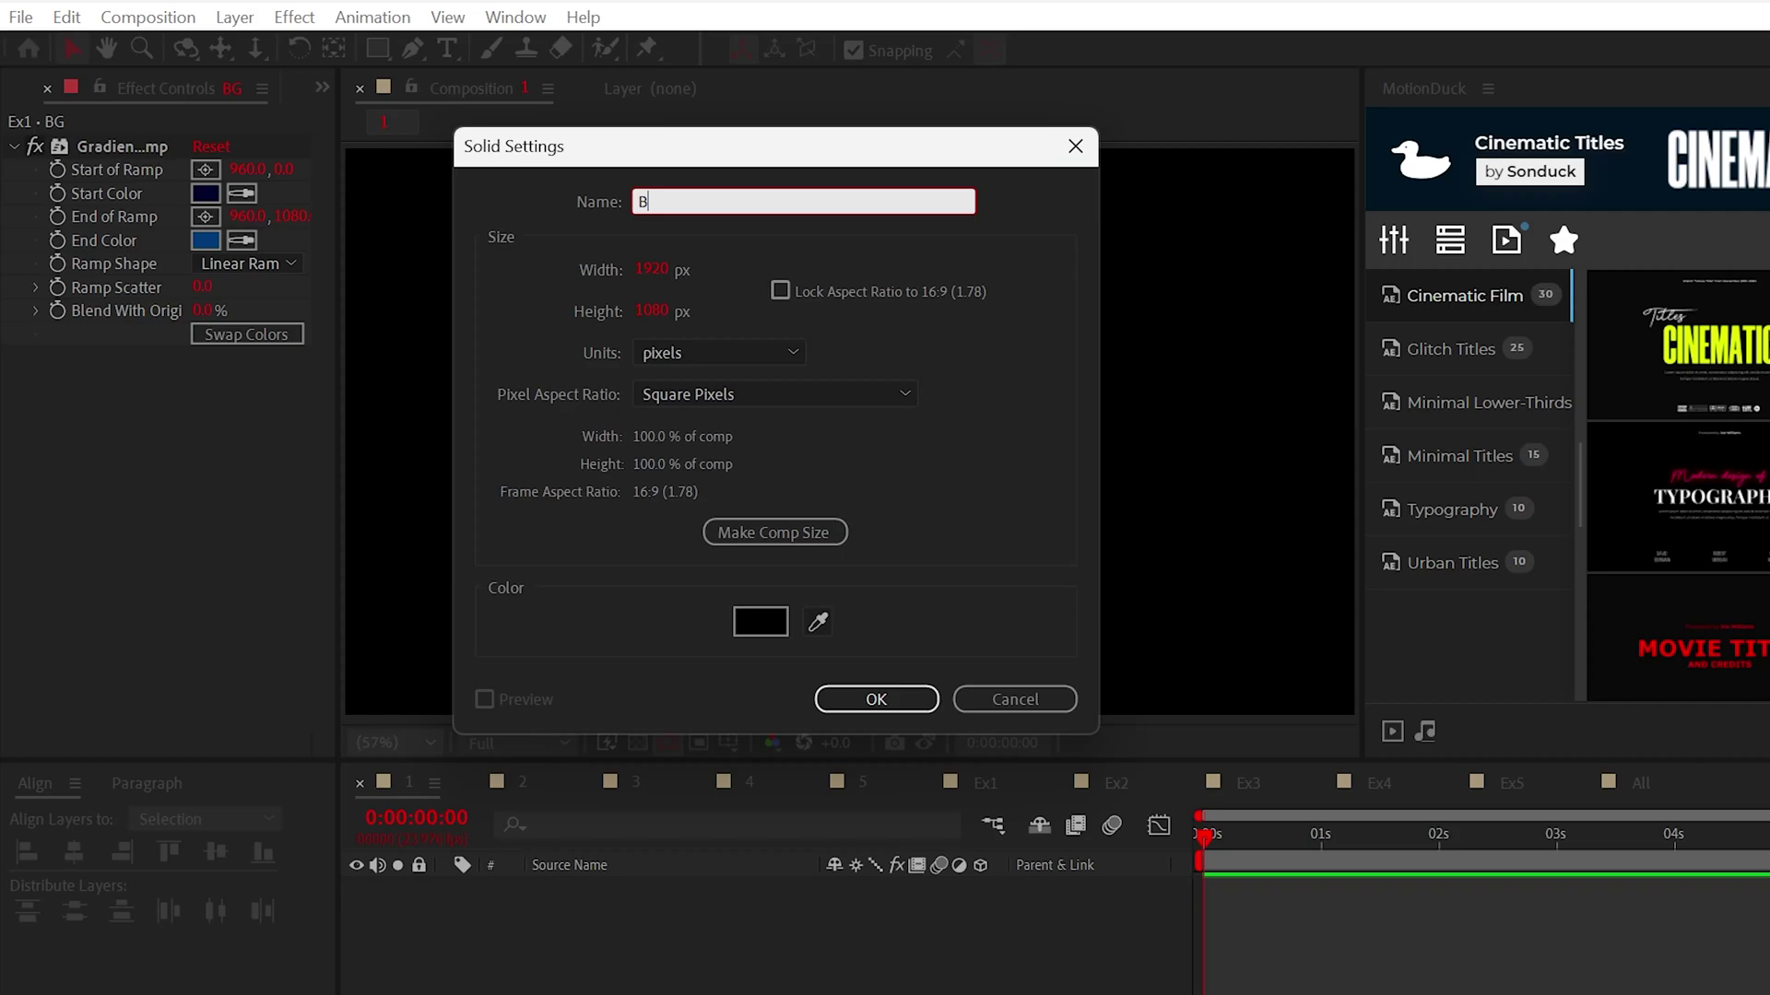
{"action": "key", "text": "Return"}
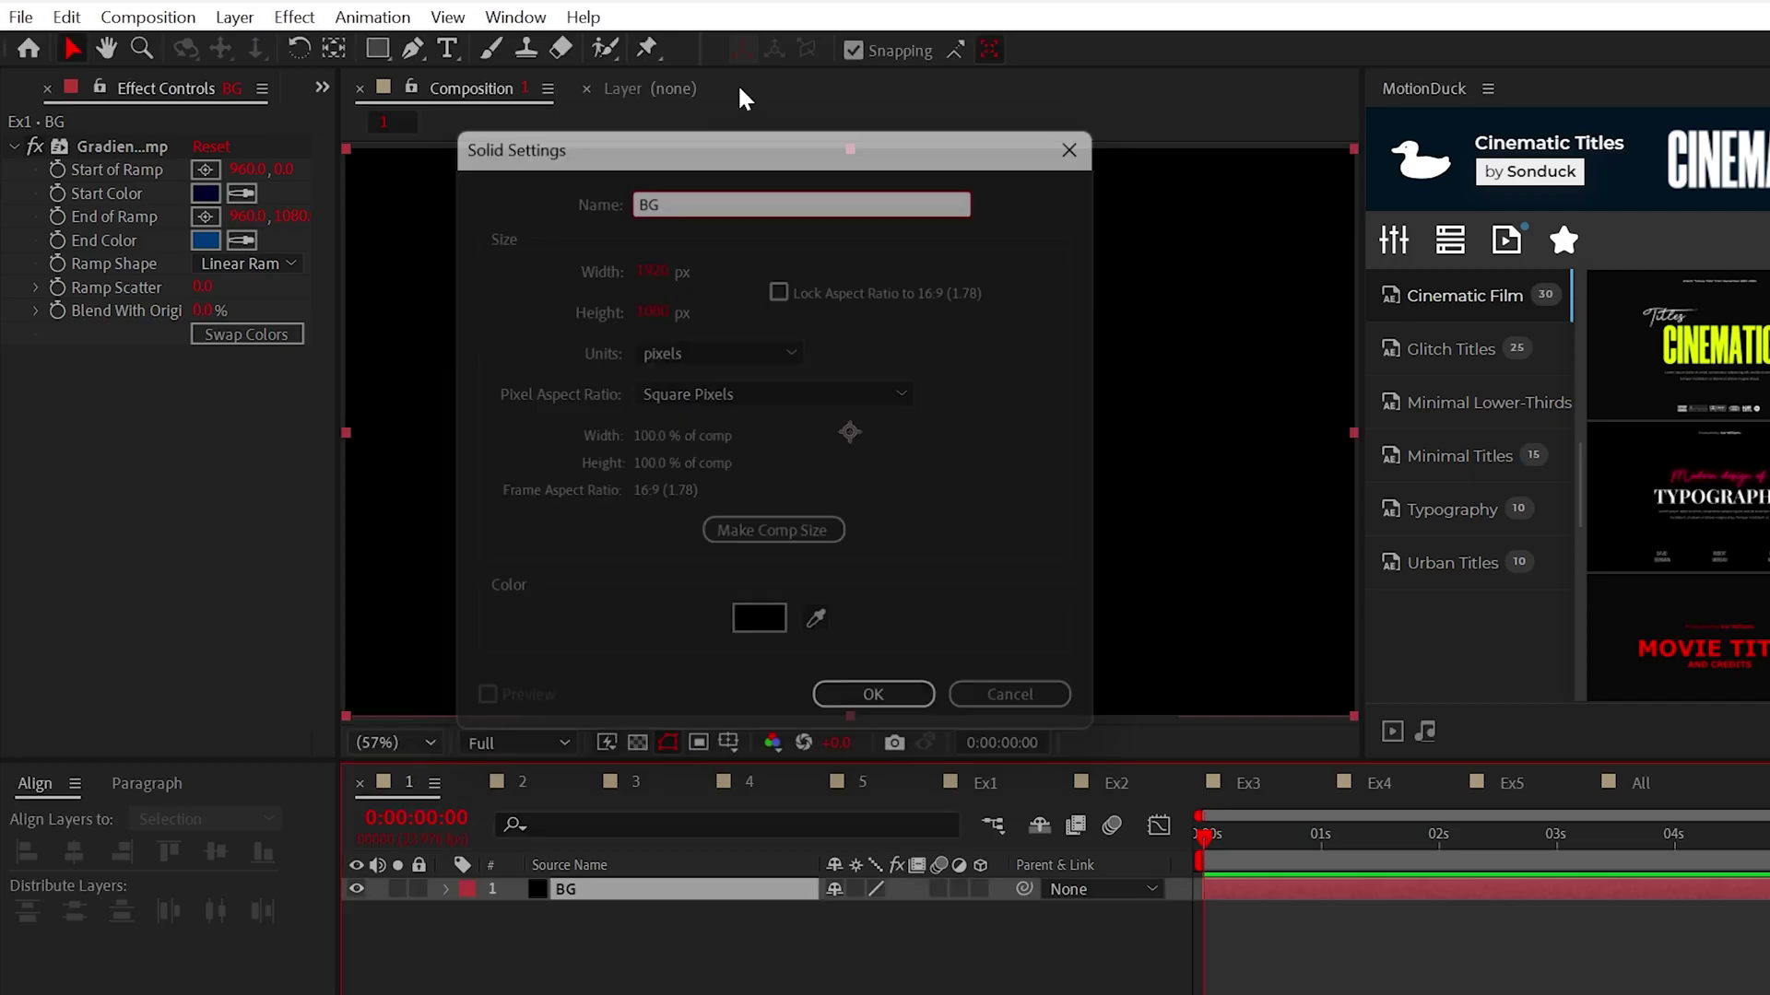
Apply Gradient Ramp to BG with end colour 003B7A.
{"action": "left_click", "coordinate": [294, 17]}
{"action": "mouse_move", "coordinate": [357, 488]}
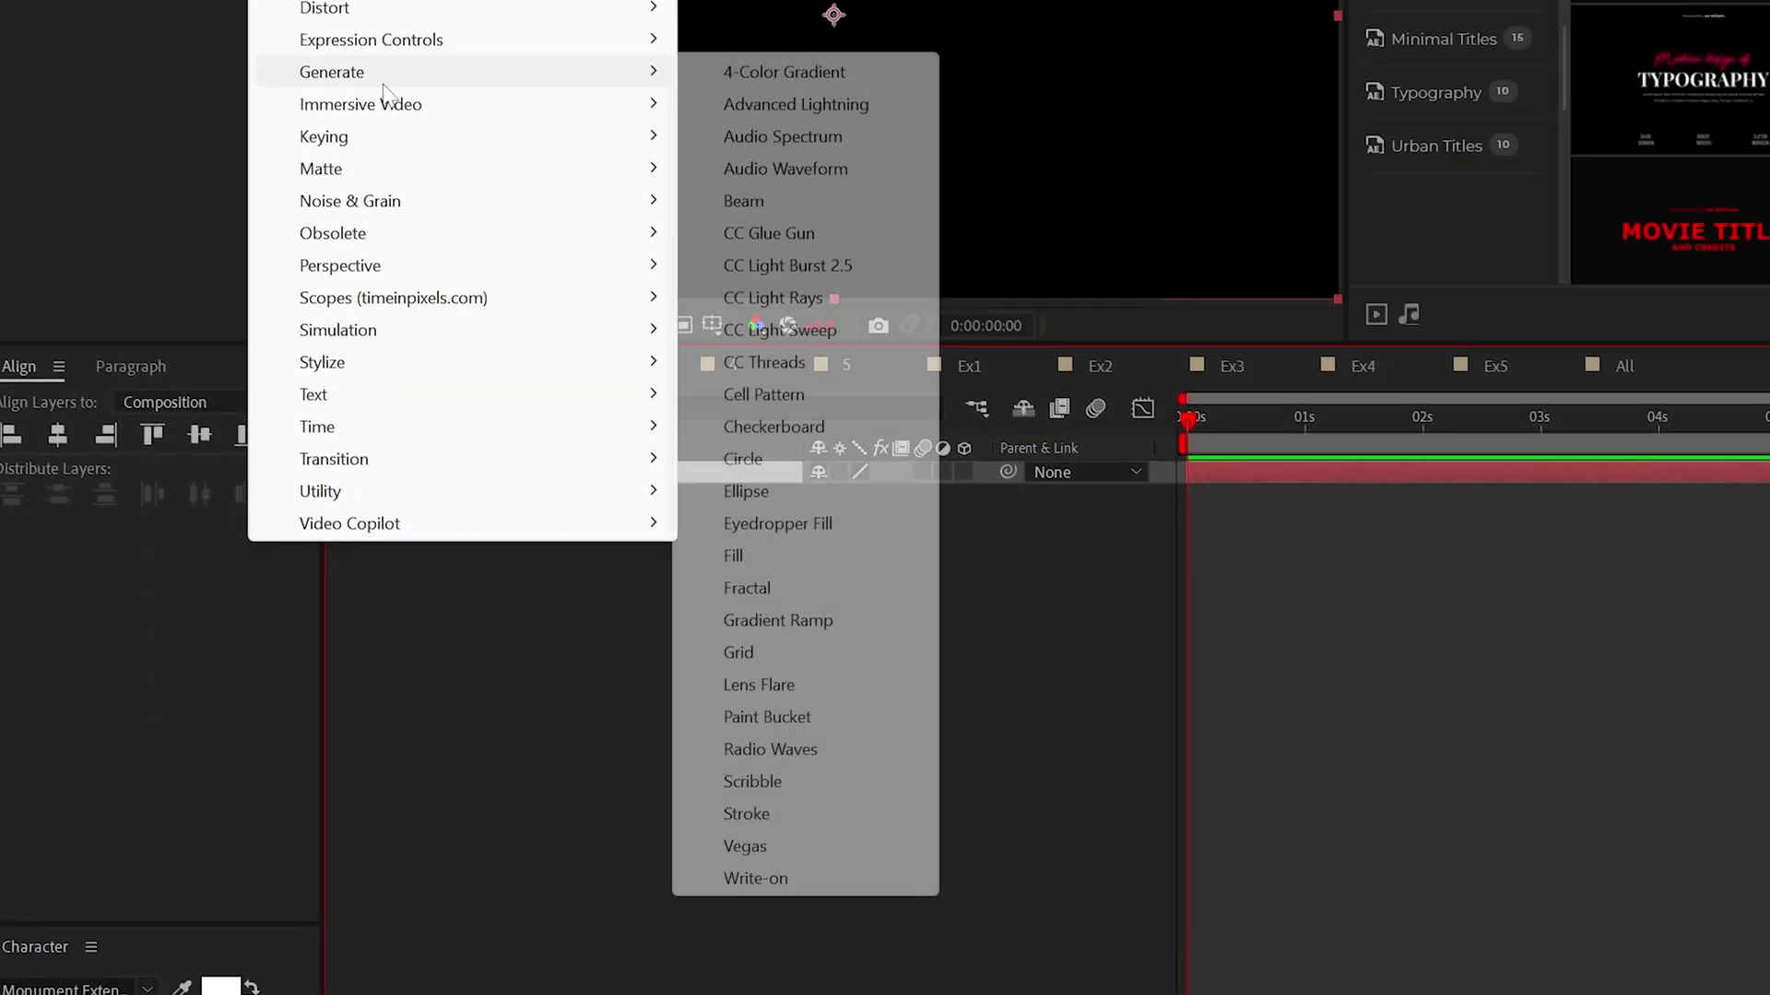
{"action": "left_click", "coordinate": [813, 994]}
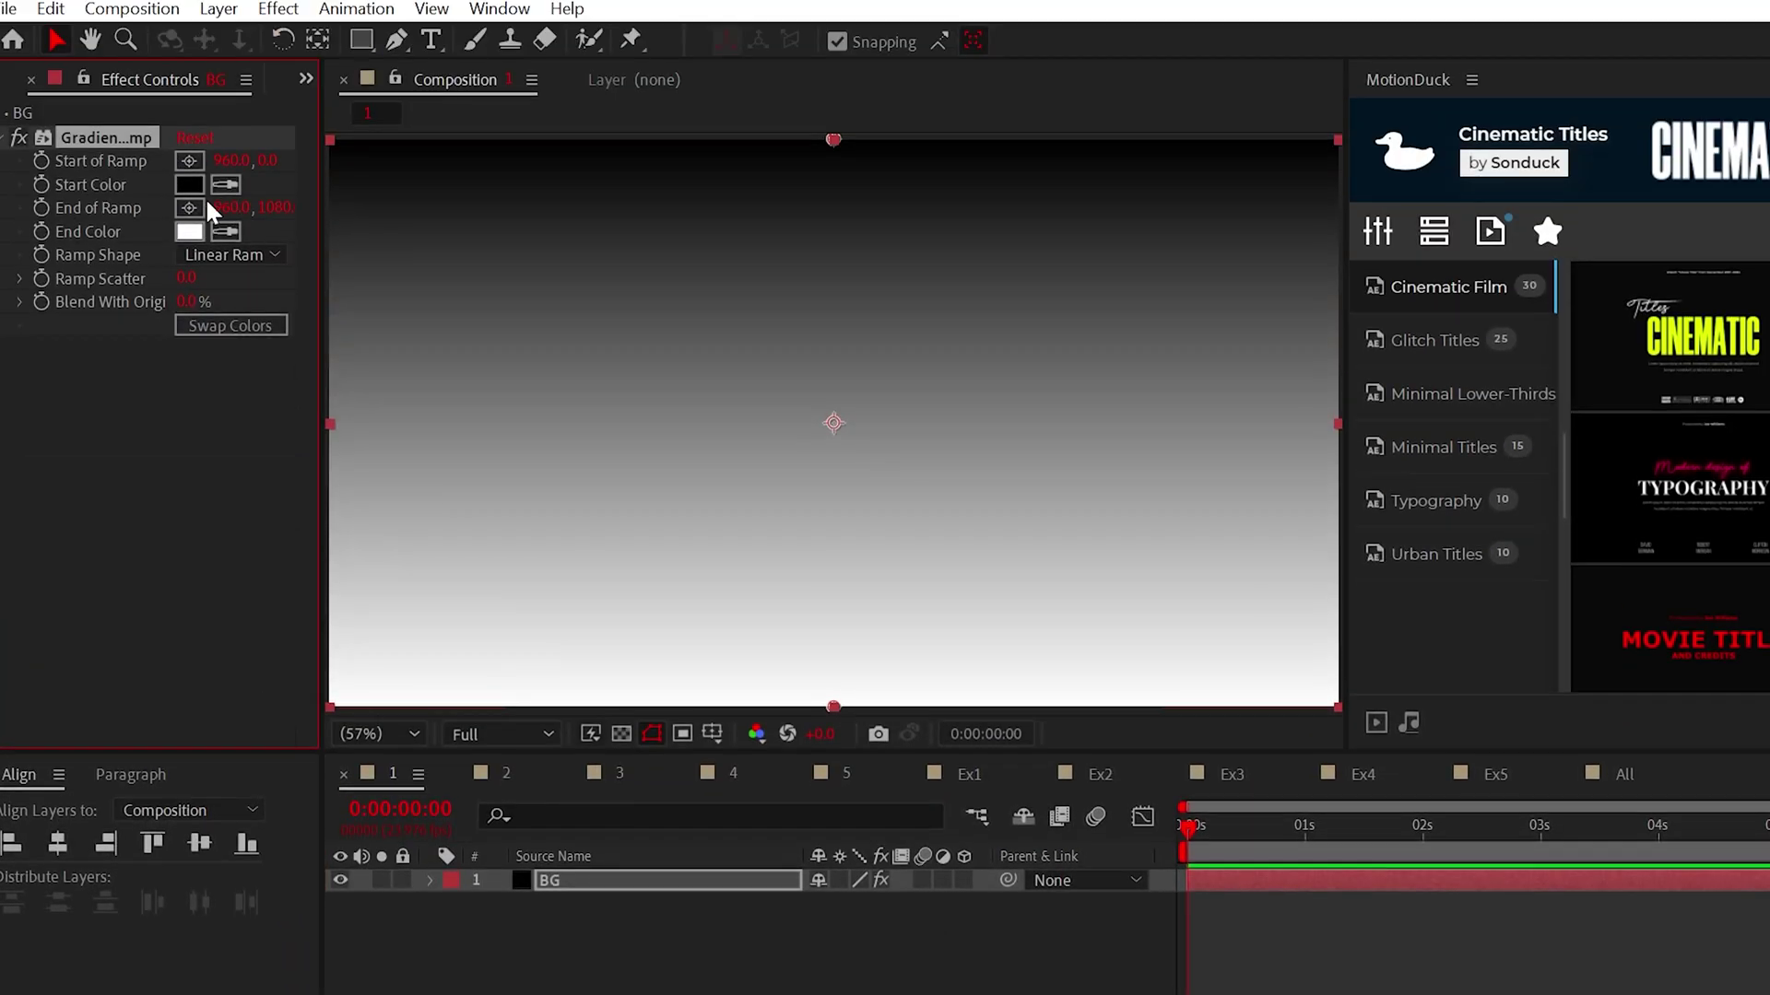
{"action": "left_click", "coordinate": [189, 231]}
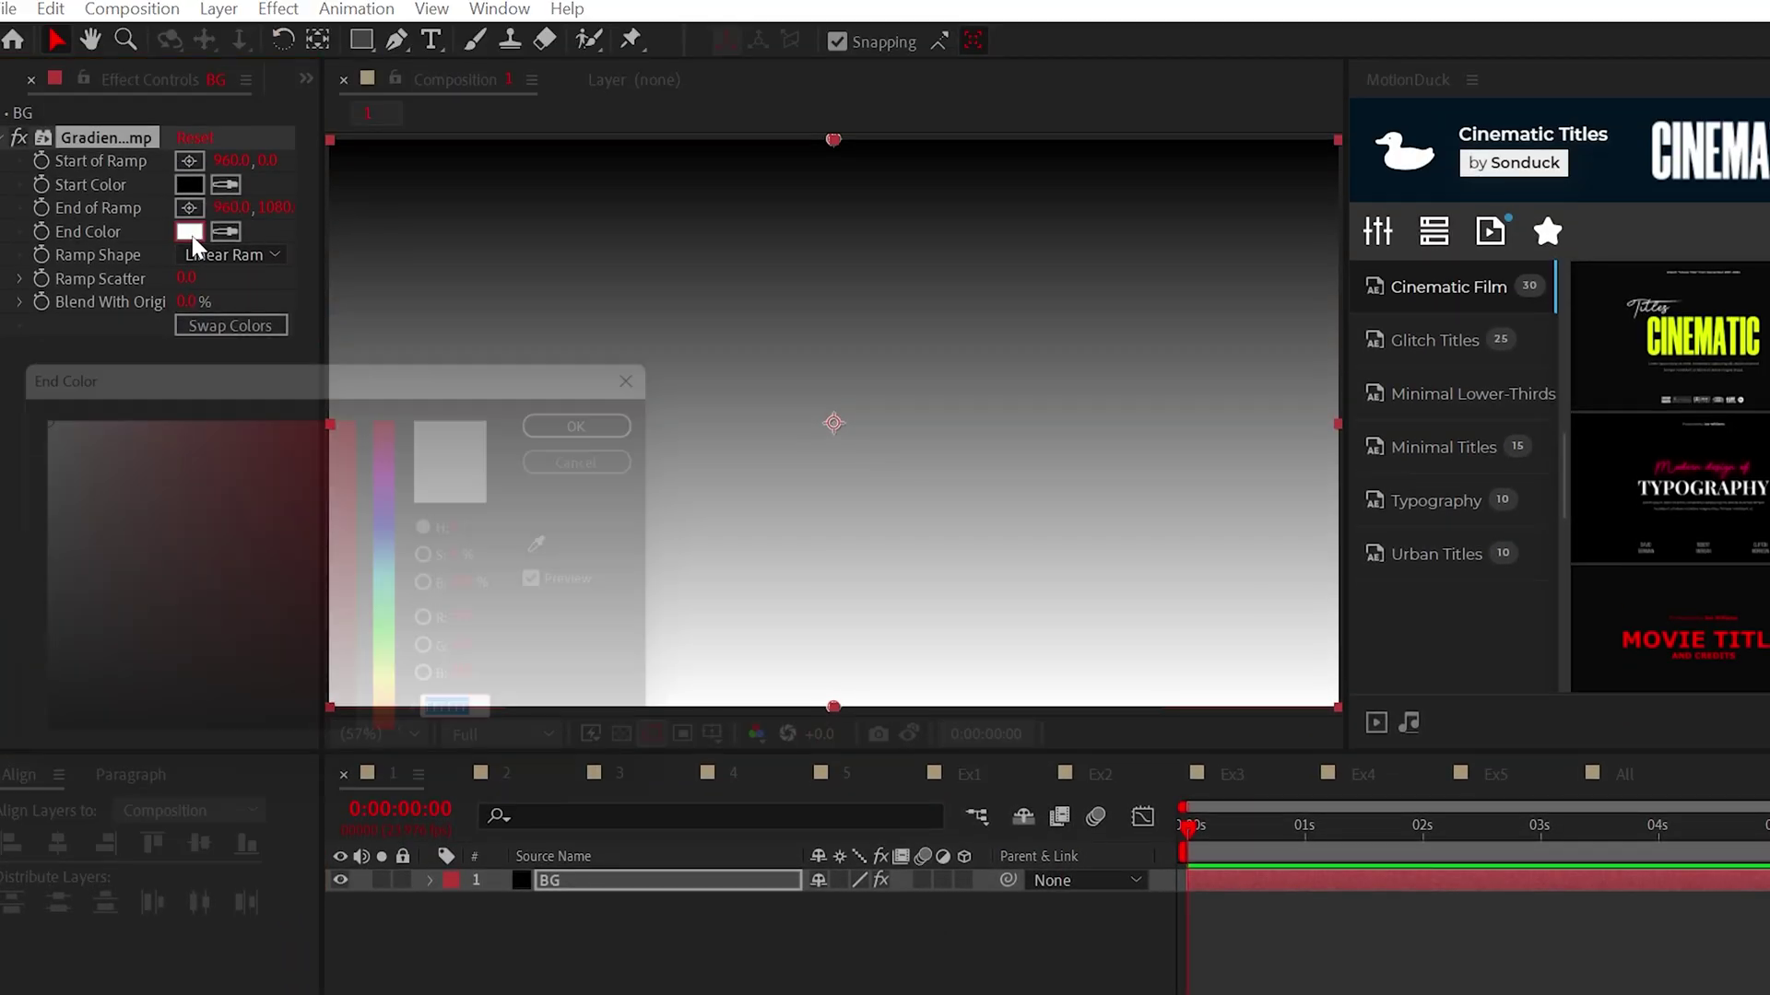
{"action": "type", "text": "003B7A"}
{"action": "left_click", "coordinate": [608, 422]}
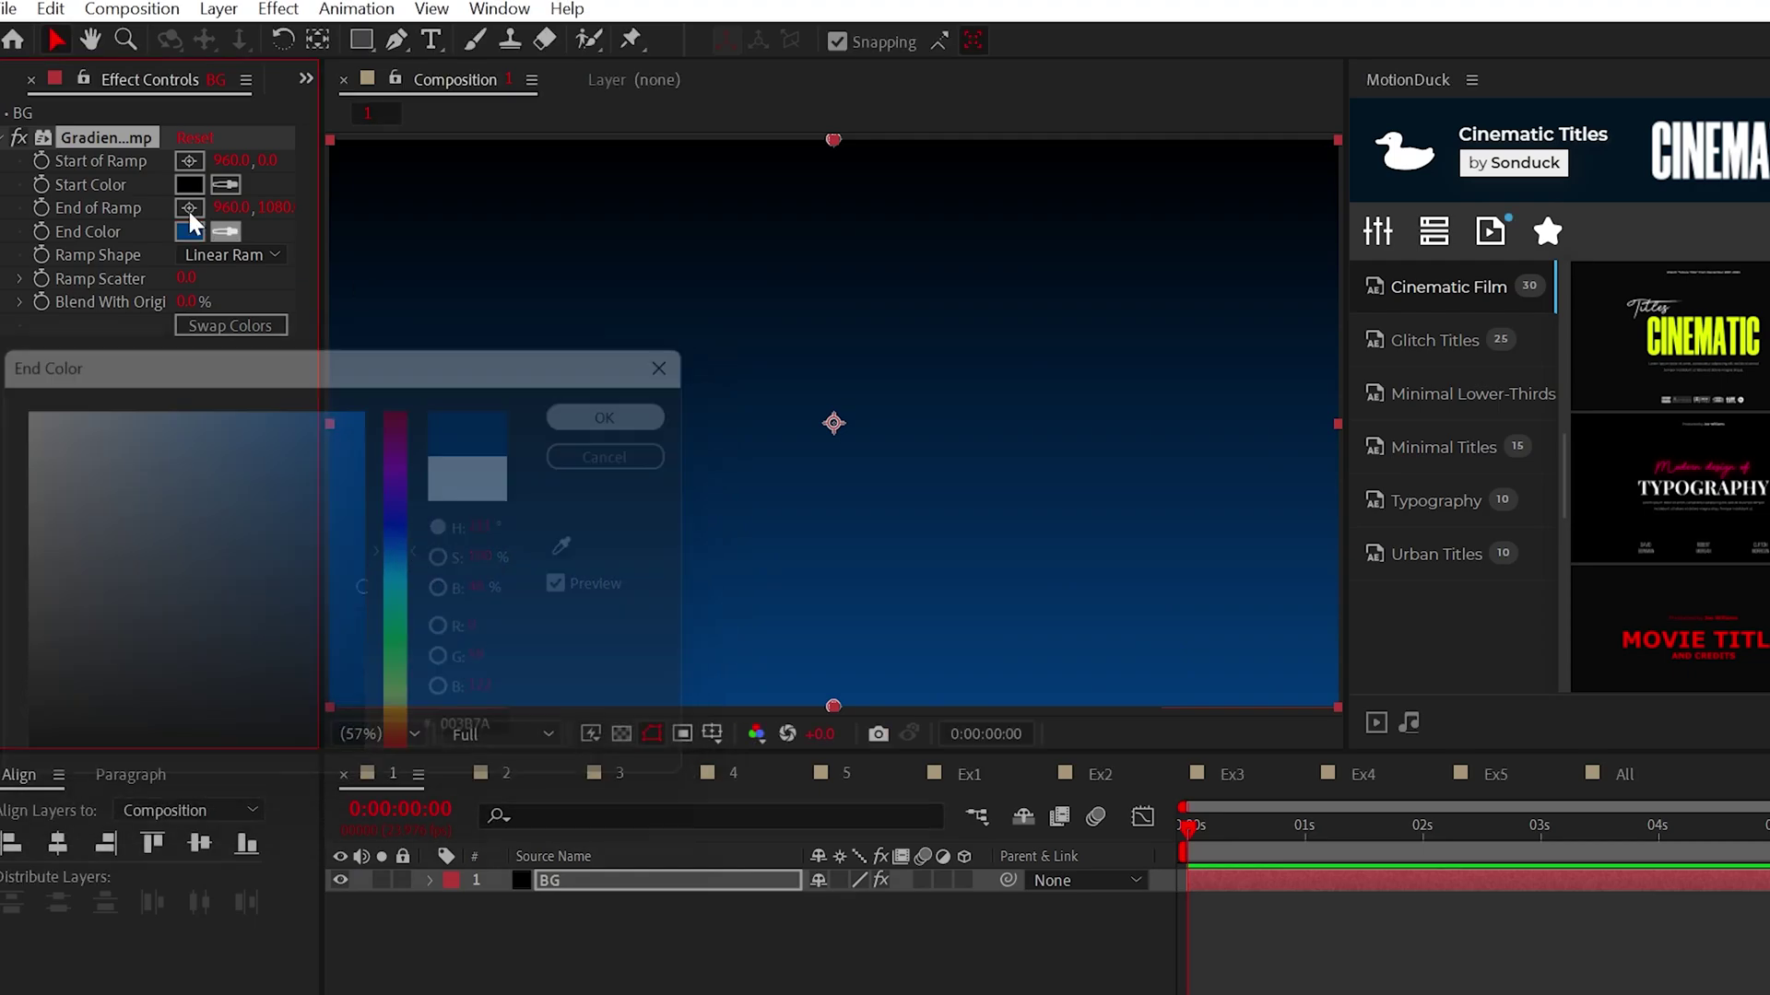
Set the gradient's start colour to a very dark navy.
{"action": "left_click", "coordinate": [192, 183]}
{"action": "left_click_drag", "start_coordinate": [402, 496], "coordinate": [368, 680]}
{"action": "left_click", "coordinate": [360, 553]}
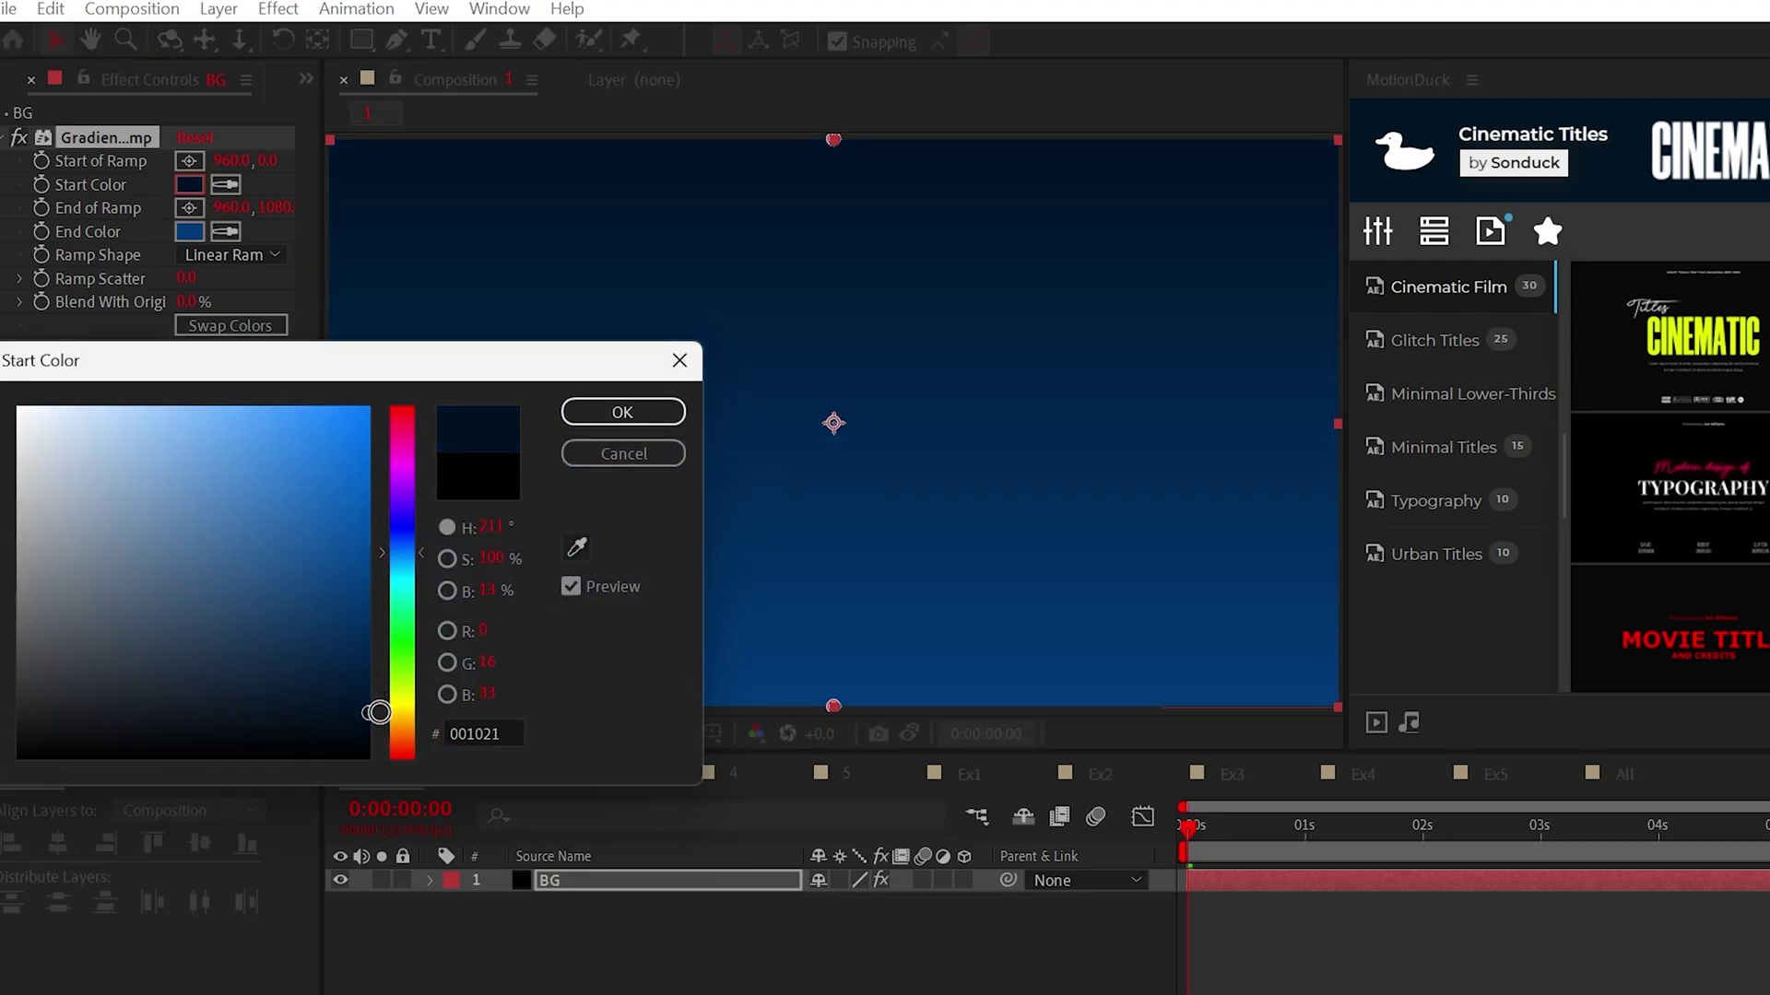
{"action": "left_click", "coordinate": [846, 772]}
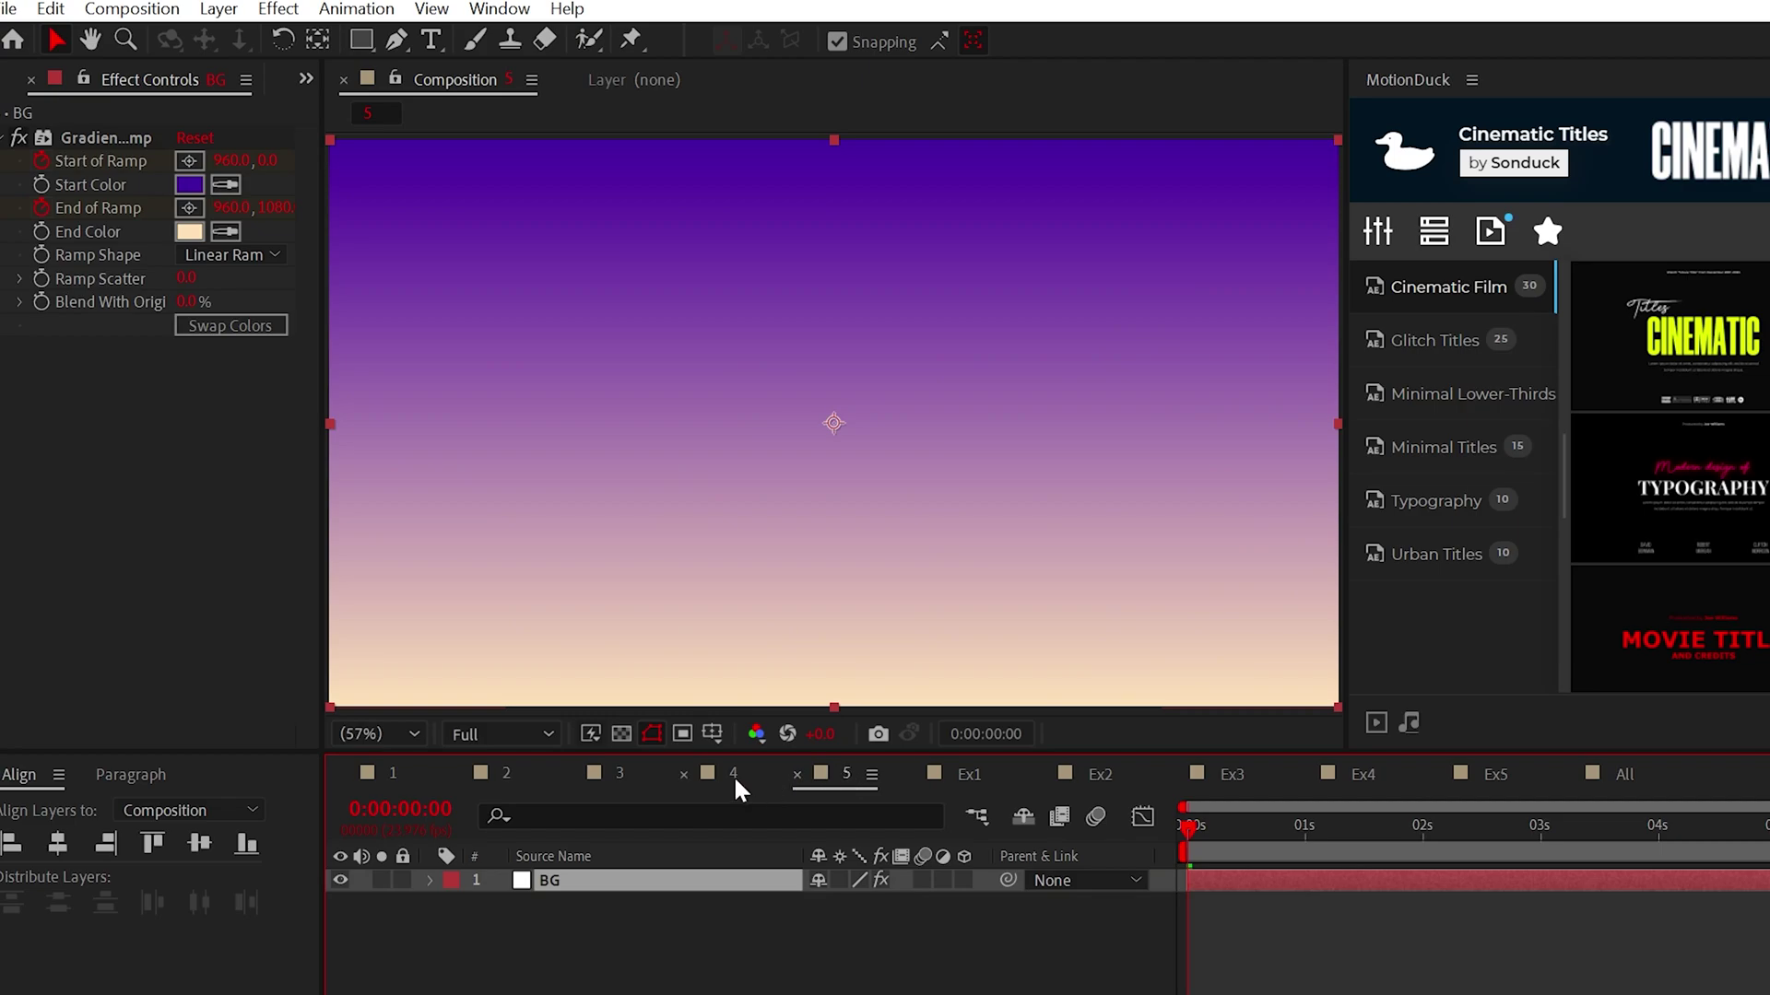
Compare the gradients in Compositions 4 and 3, then return to Composition 1.
{"action": "left_click", "coordinate": [734, 774]}
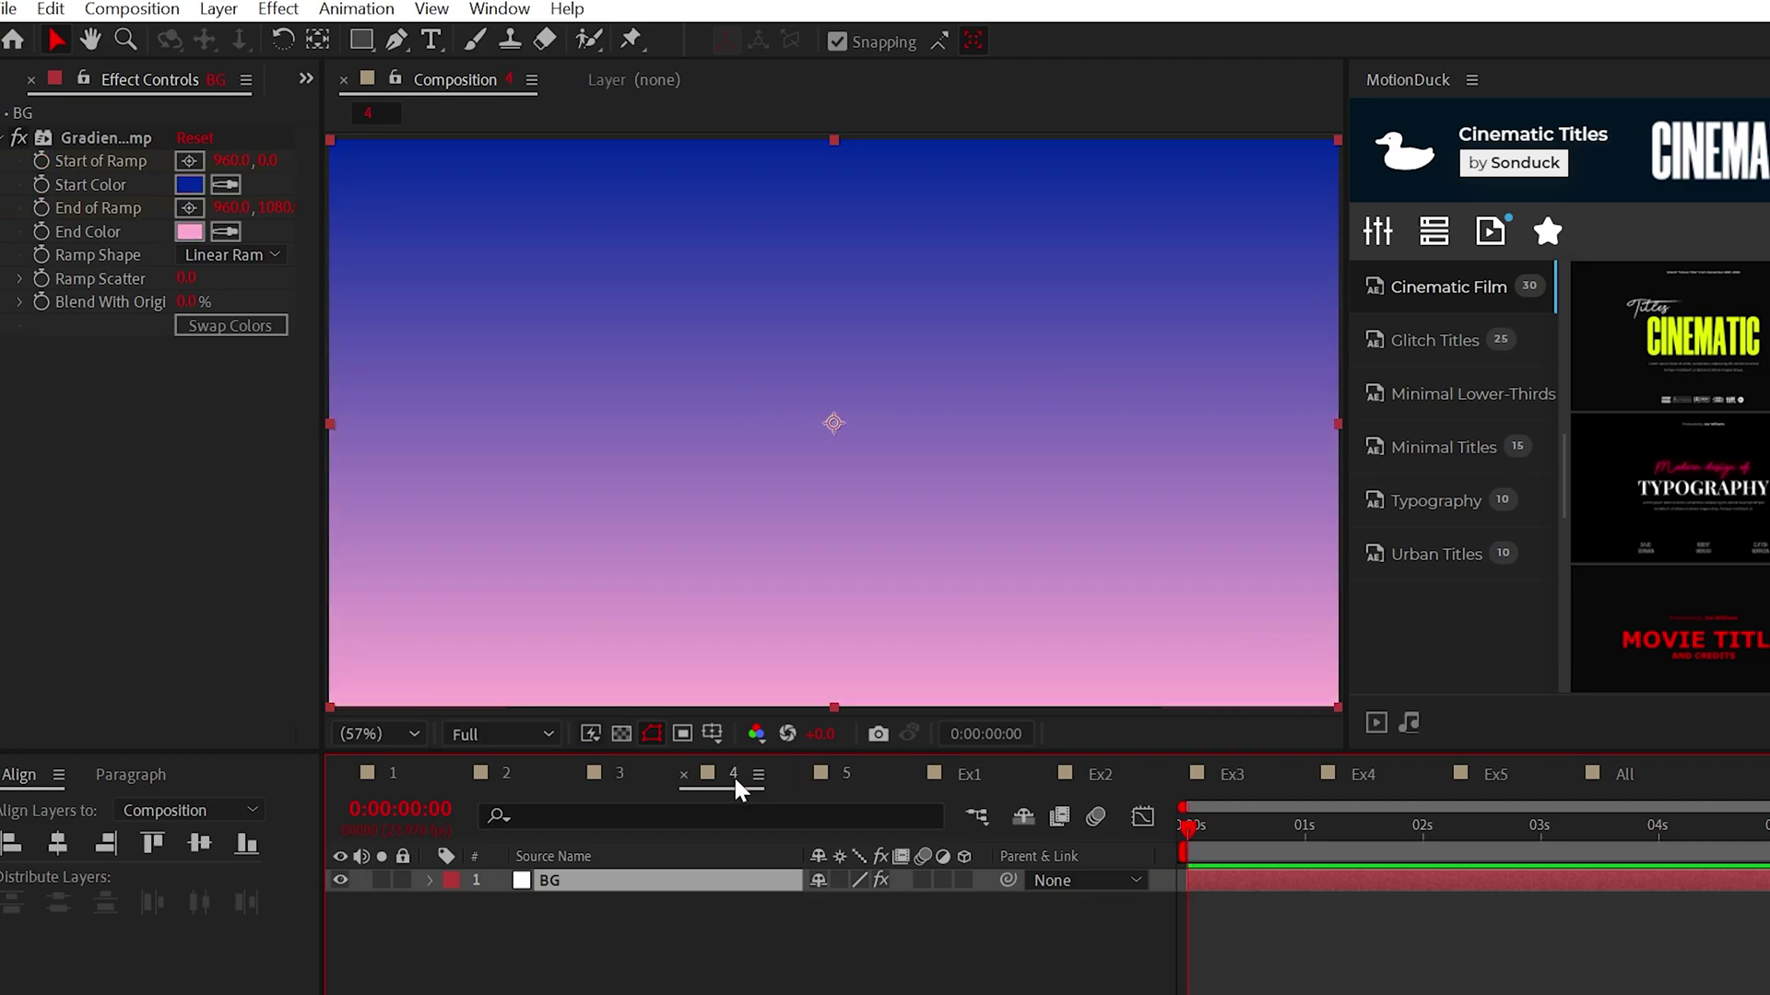
{"action": "left_click", "coordinate": [619, 772]}
{"action": "left_click", "coordinate": [512, 772]}
{"action": "left_click", "coordinate": [392, 773]}
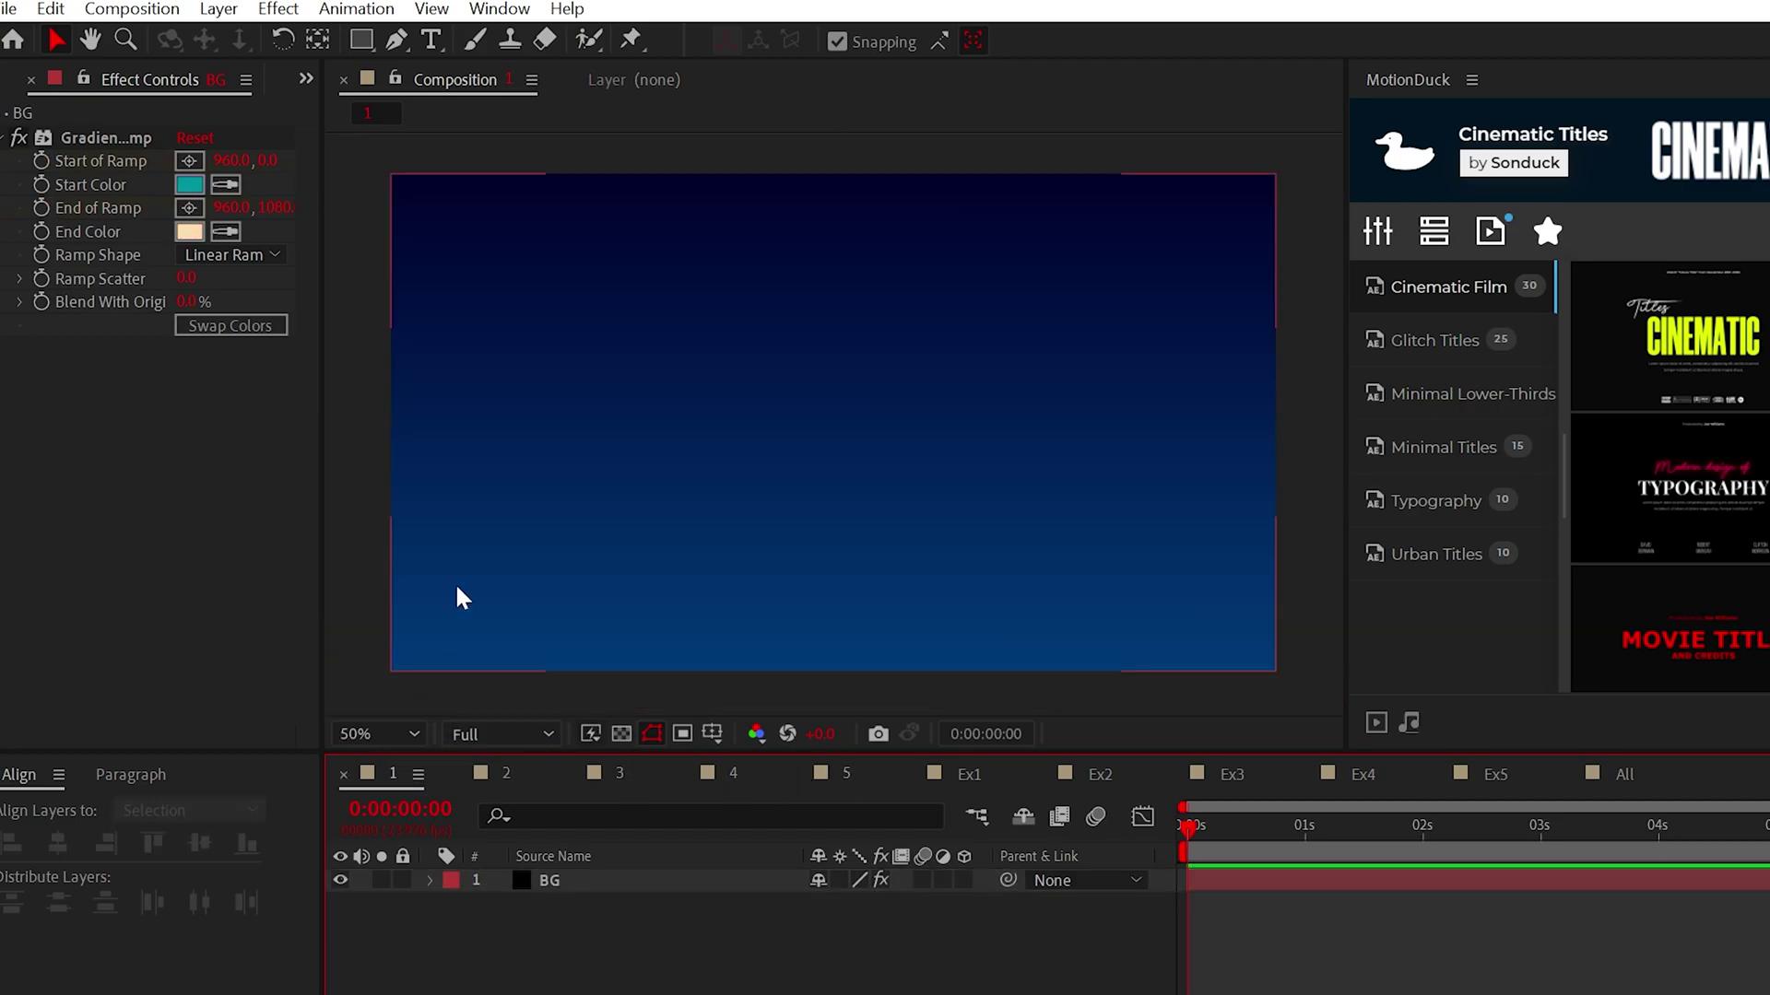
Browse the Ex3, Ex4 and Ex5 example scenes, then switch to Composition 4.
{"action": "left_click", "coordinate": [1100, 774]}
{"action": "left_click", "coordinate": [1232, 774]}
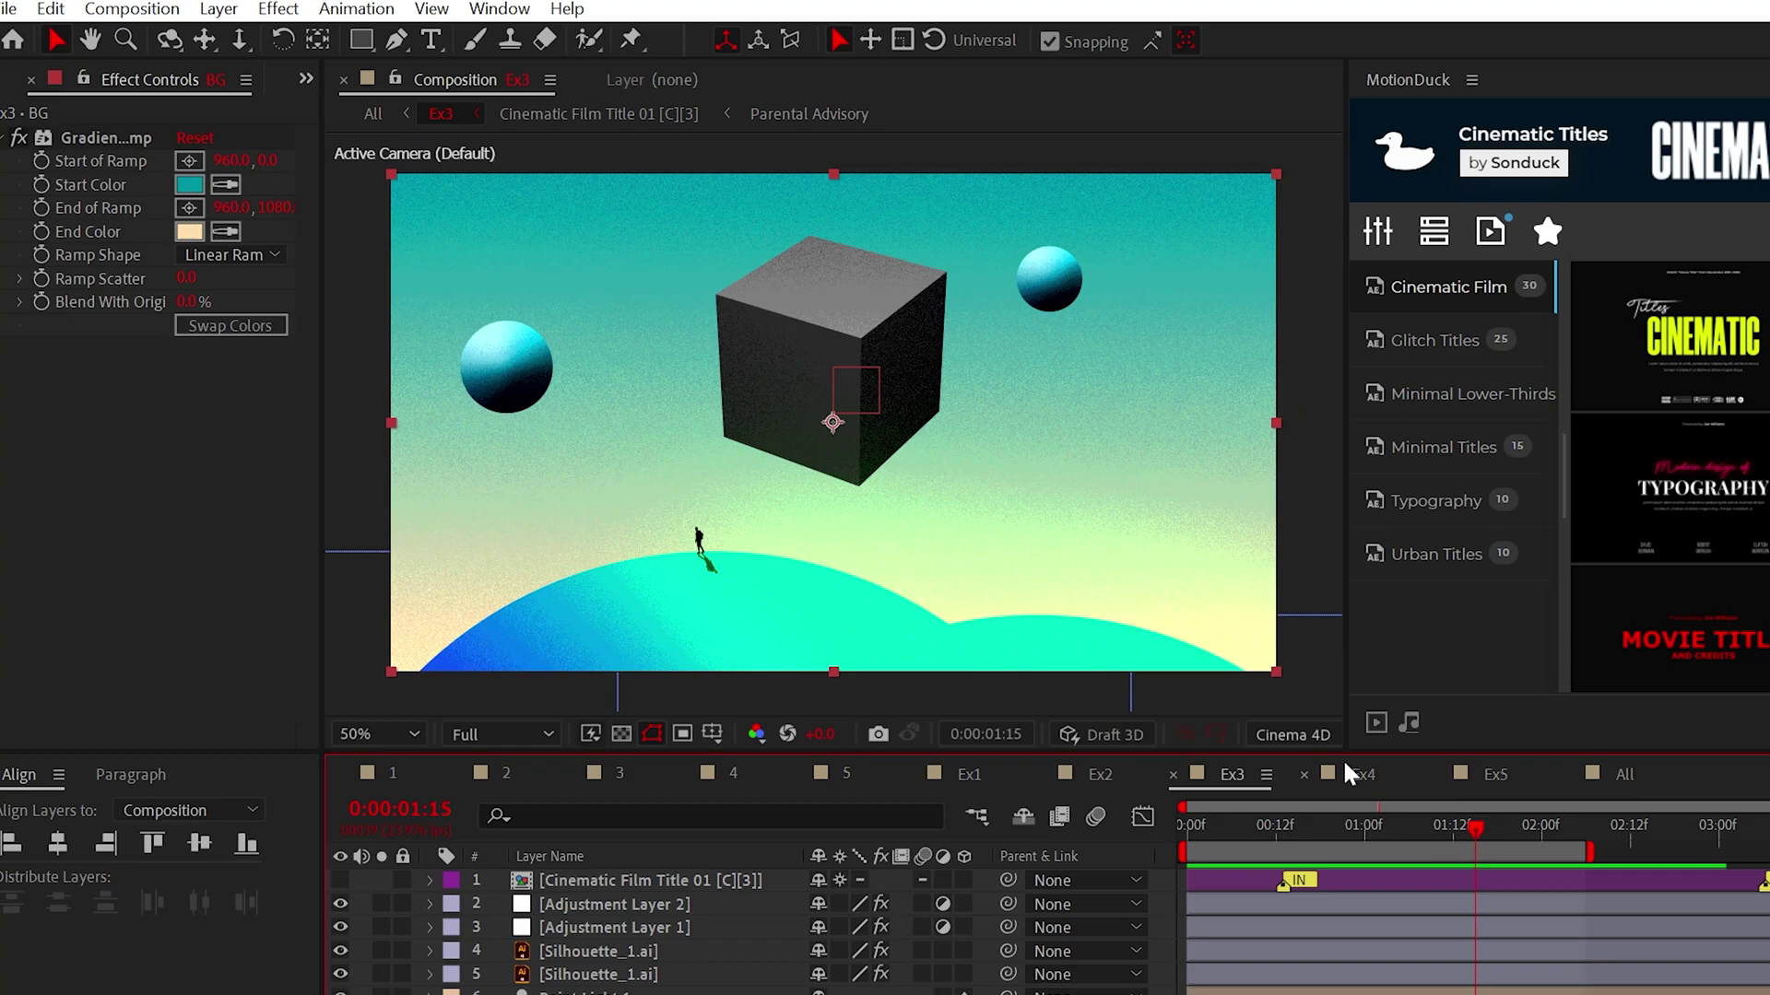
{"action": "left_click", "coordinate": [1363, 774]}
{"action": "left_click", "coordinate": [1495, 774]}
{"action": "left_click", "coordinate": [734, 775]}
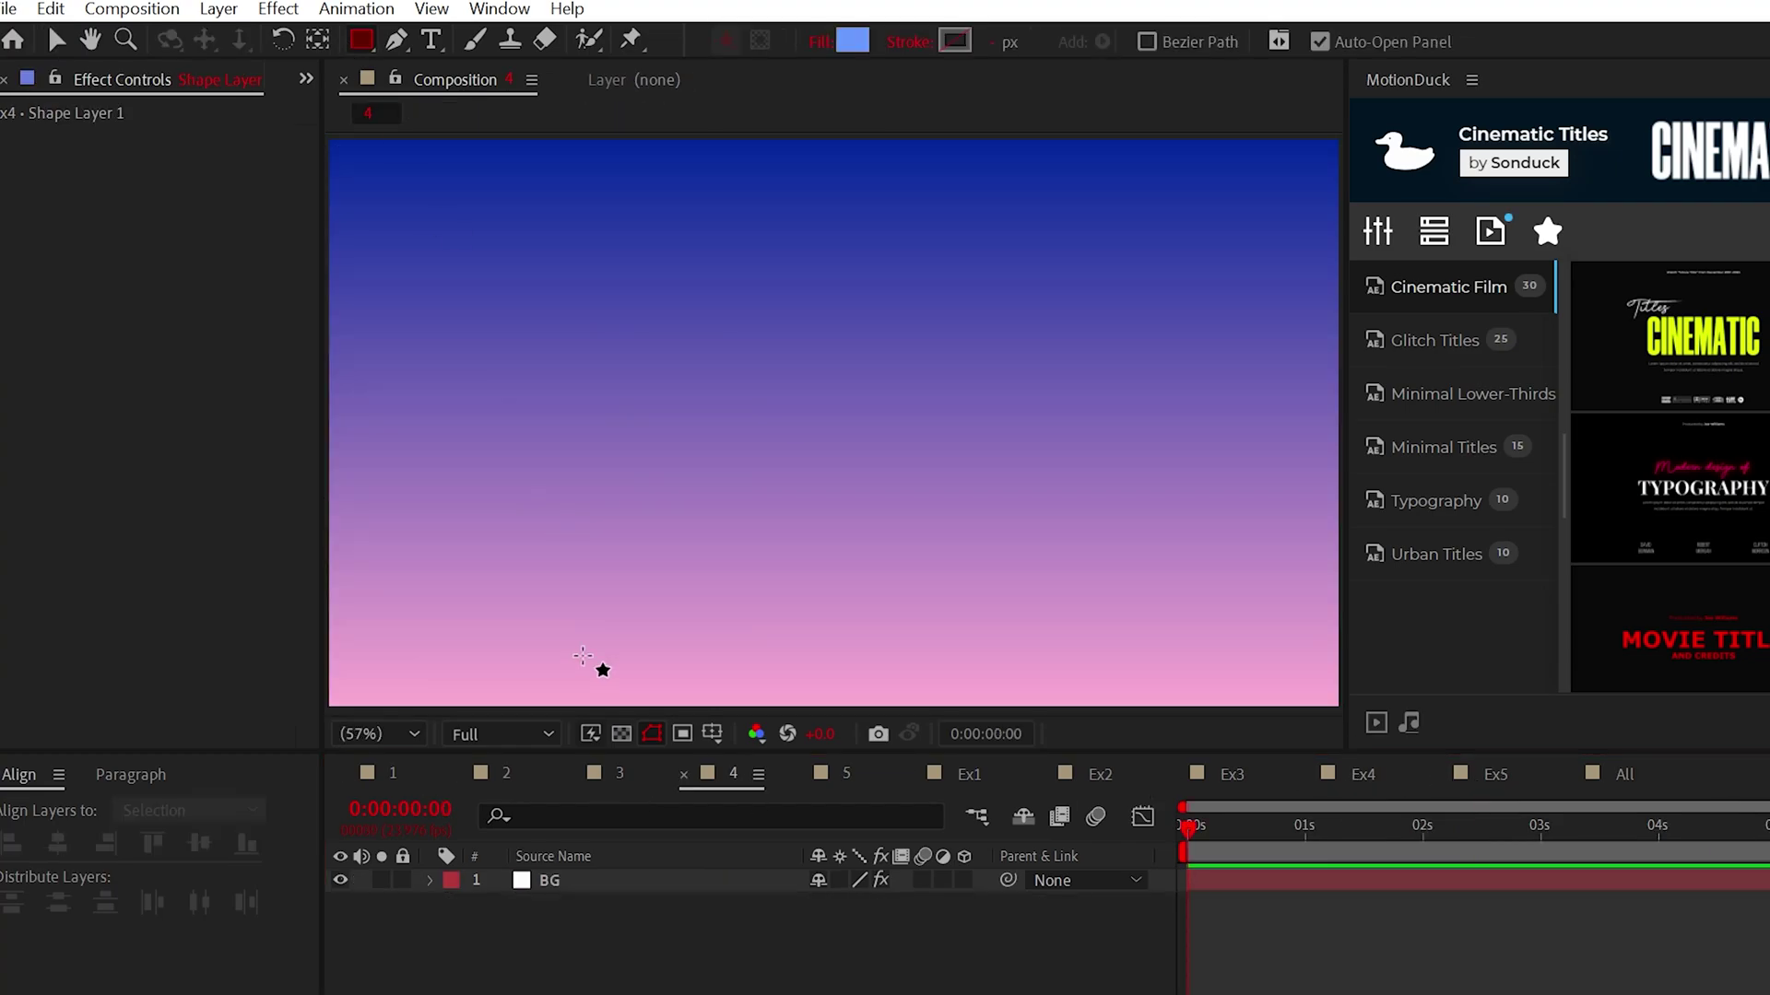
Draw a blue rectangle and a large blue ellipse hill along the bottom, shifting the hill left.
{"action": "key", "text": "comma"}
{"action": "left_click_drag", "start_coordinate": [358, 556], "coordinate": [1301, 708]}
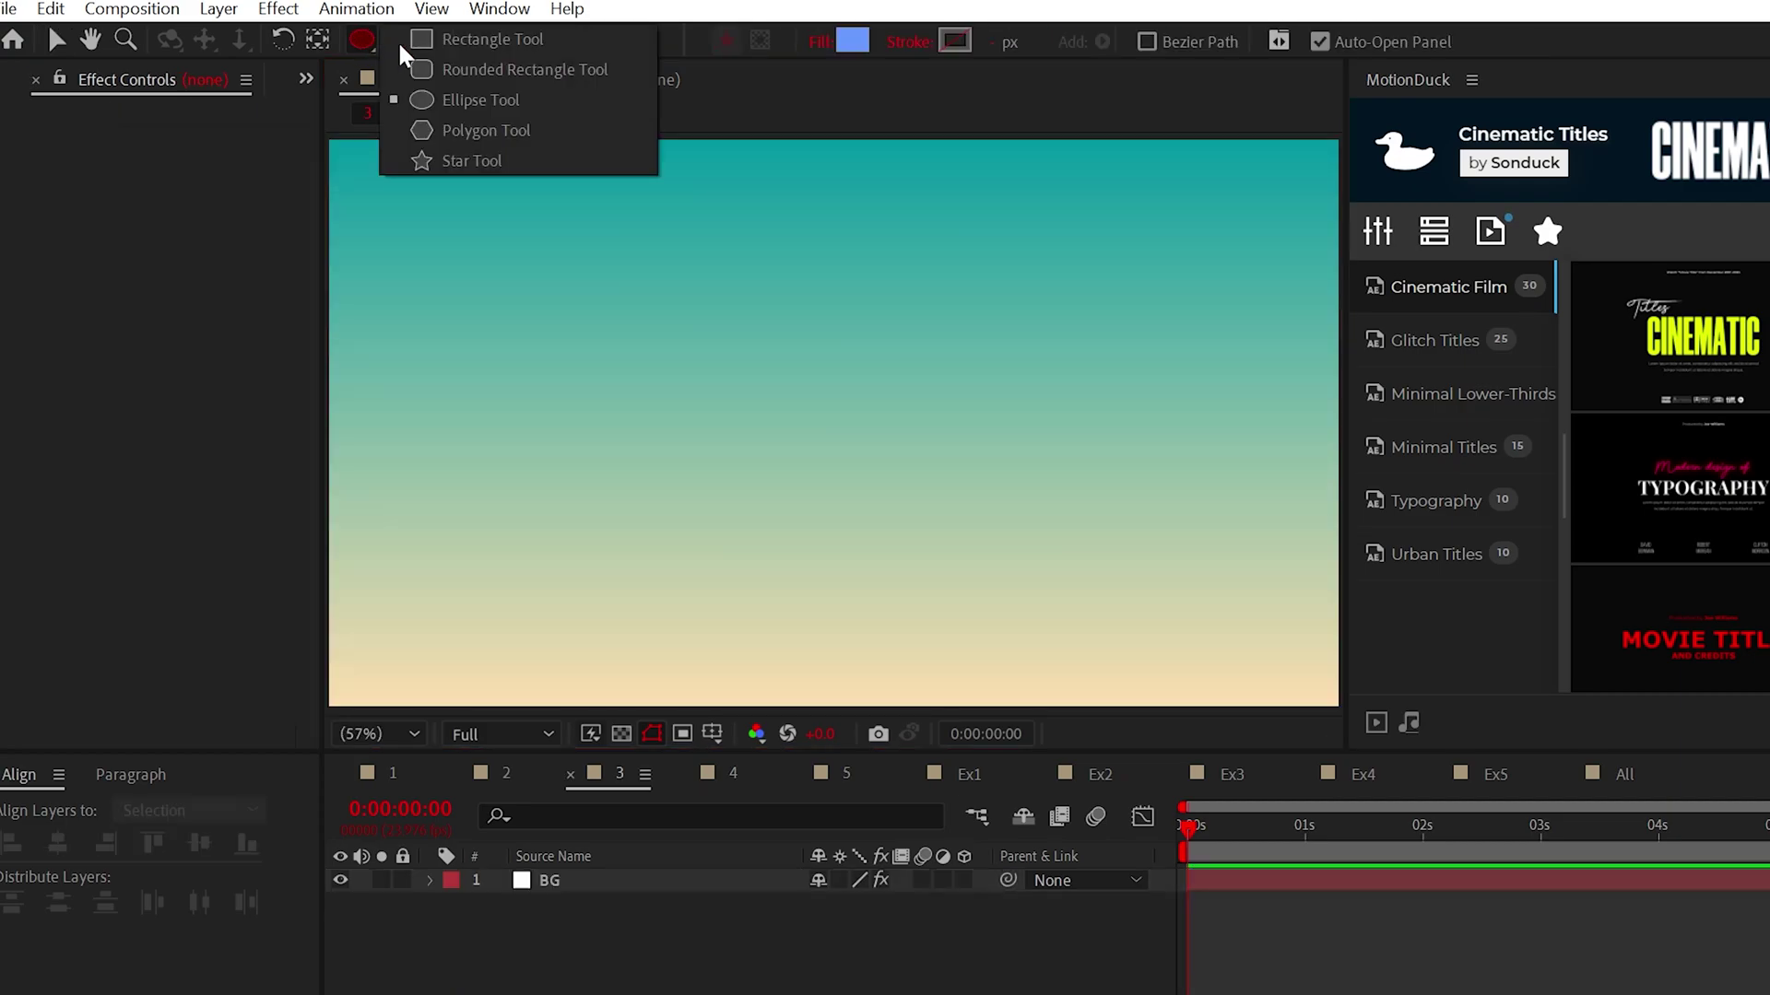
{"action": "left_click", "coordinate": [465, 108]}
{"action": "key", "text": "comma"}
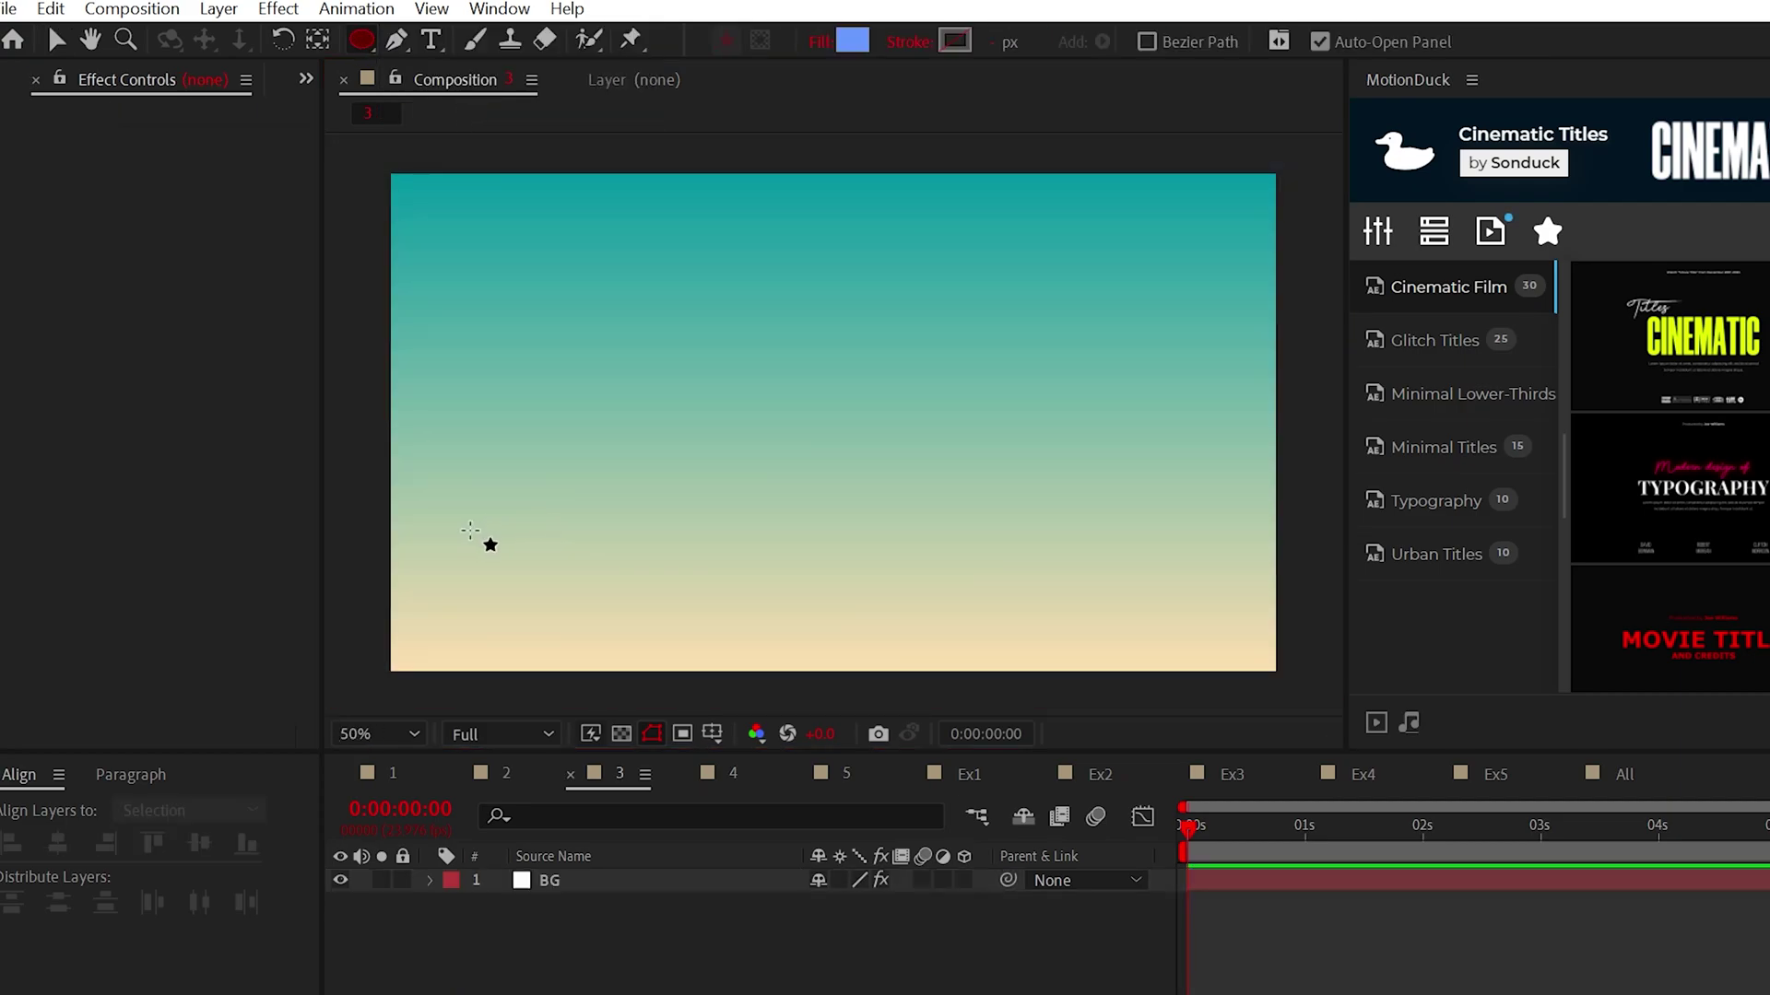
{"action": "left_click_drag", "start_coordinate": [470, 531], "coordinate": [1086, 728]}
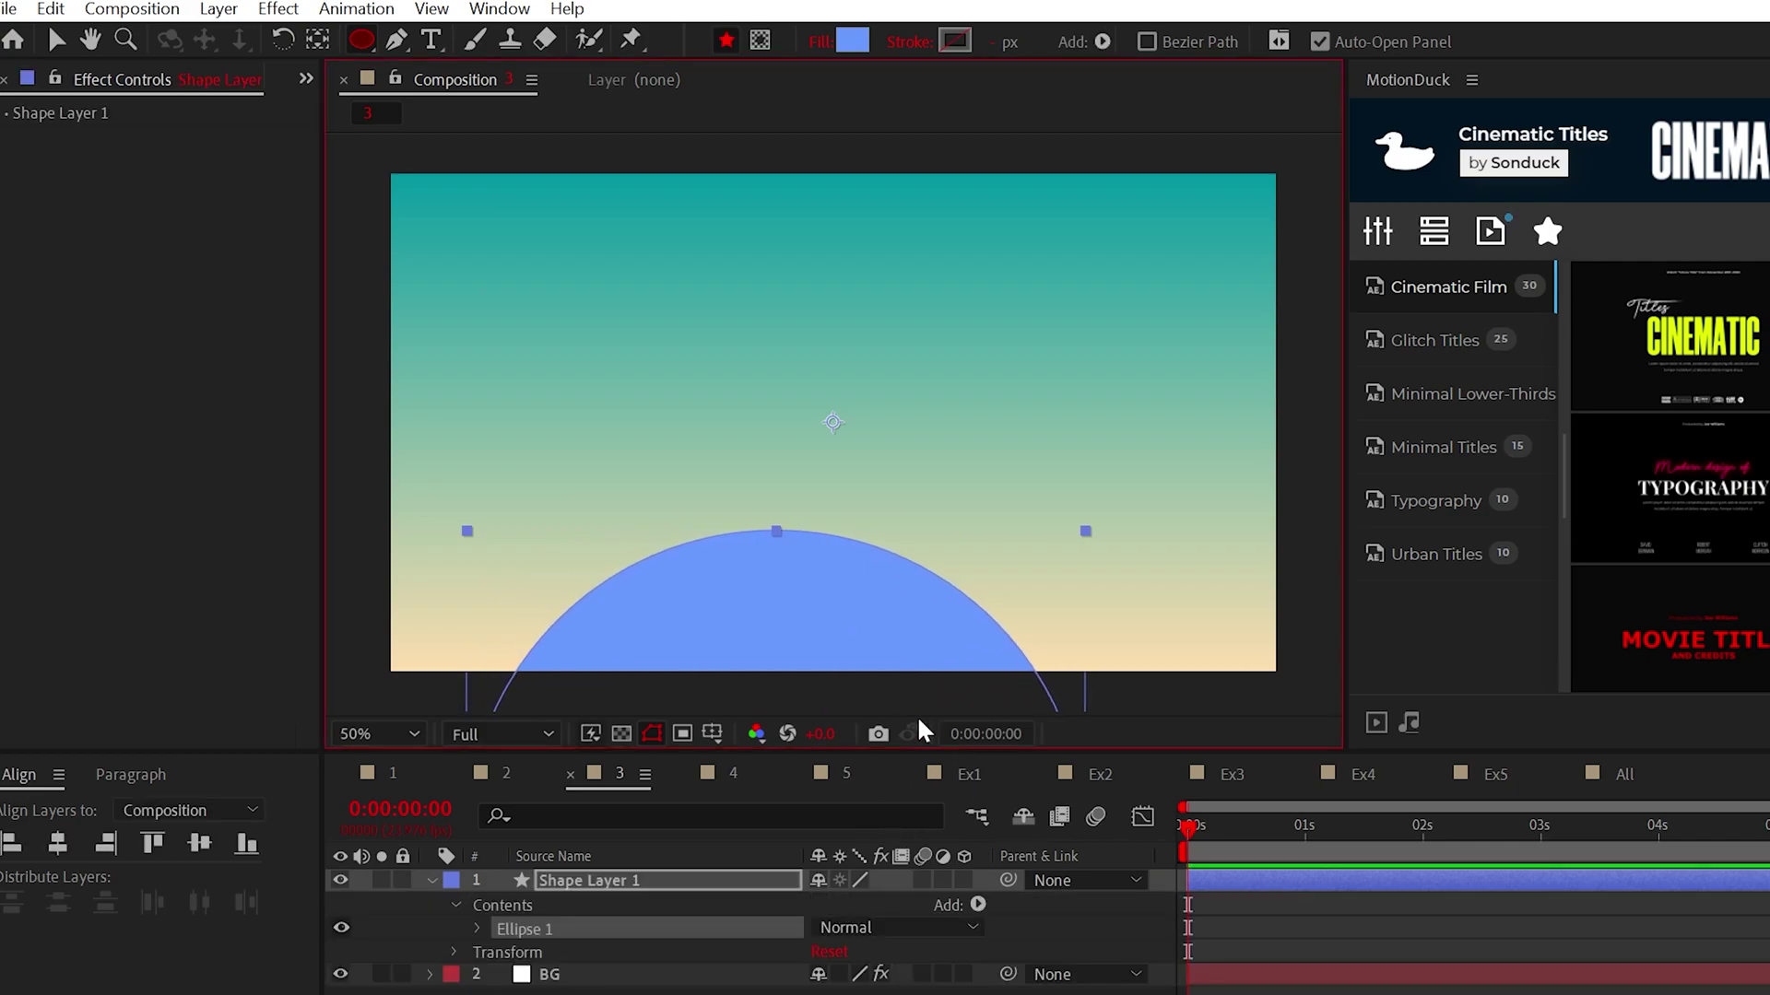
{"action": "key", "text": "v"}
{"action": "left_click_drag", "start_coordinate": [850, 626], "coordinate": [1377, 865]}
{"action": "left_click", "coordinate": [361, 43]}
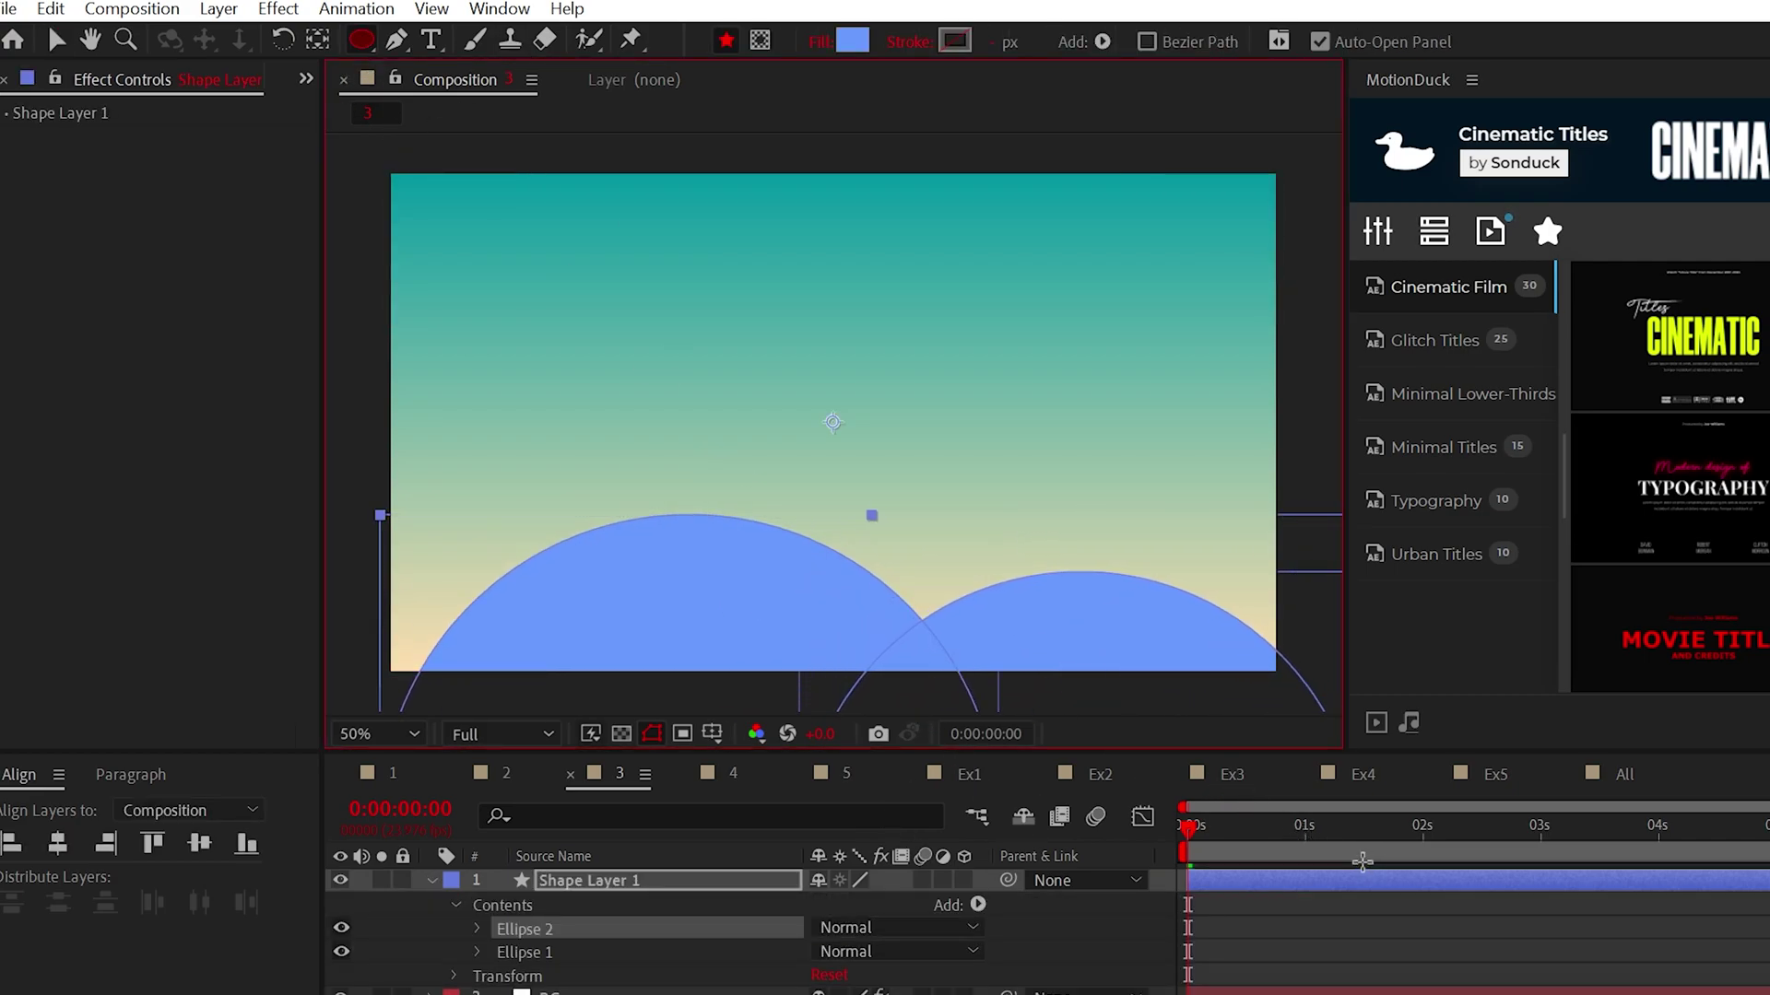
In Composition 1, pen-draw a closed wavy land shape across the lower frame.
{"action": "key", "text": "v"}
{"action": "left_click", "coordinate": [393, 773]}
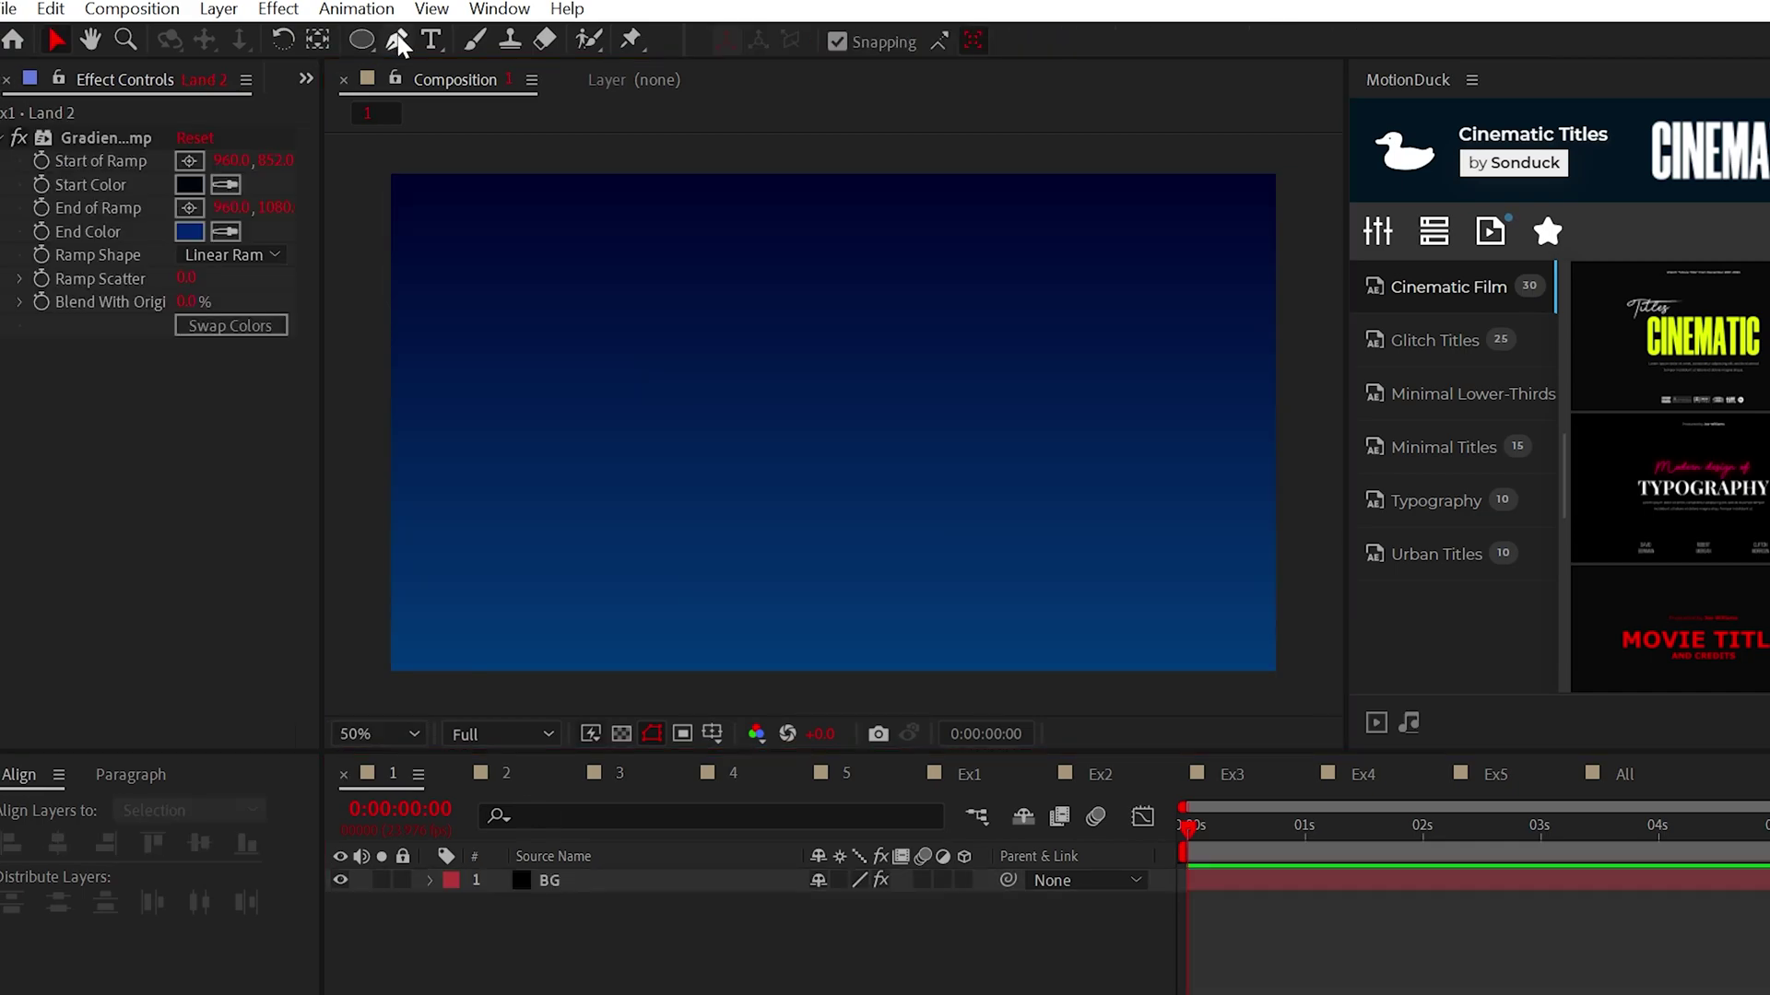
{"action": "left_click", "coordinate": [364, 568]}
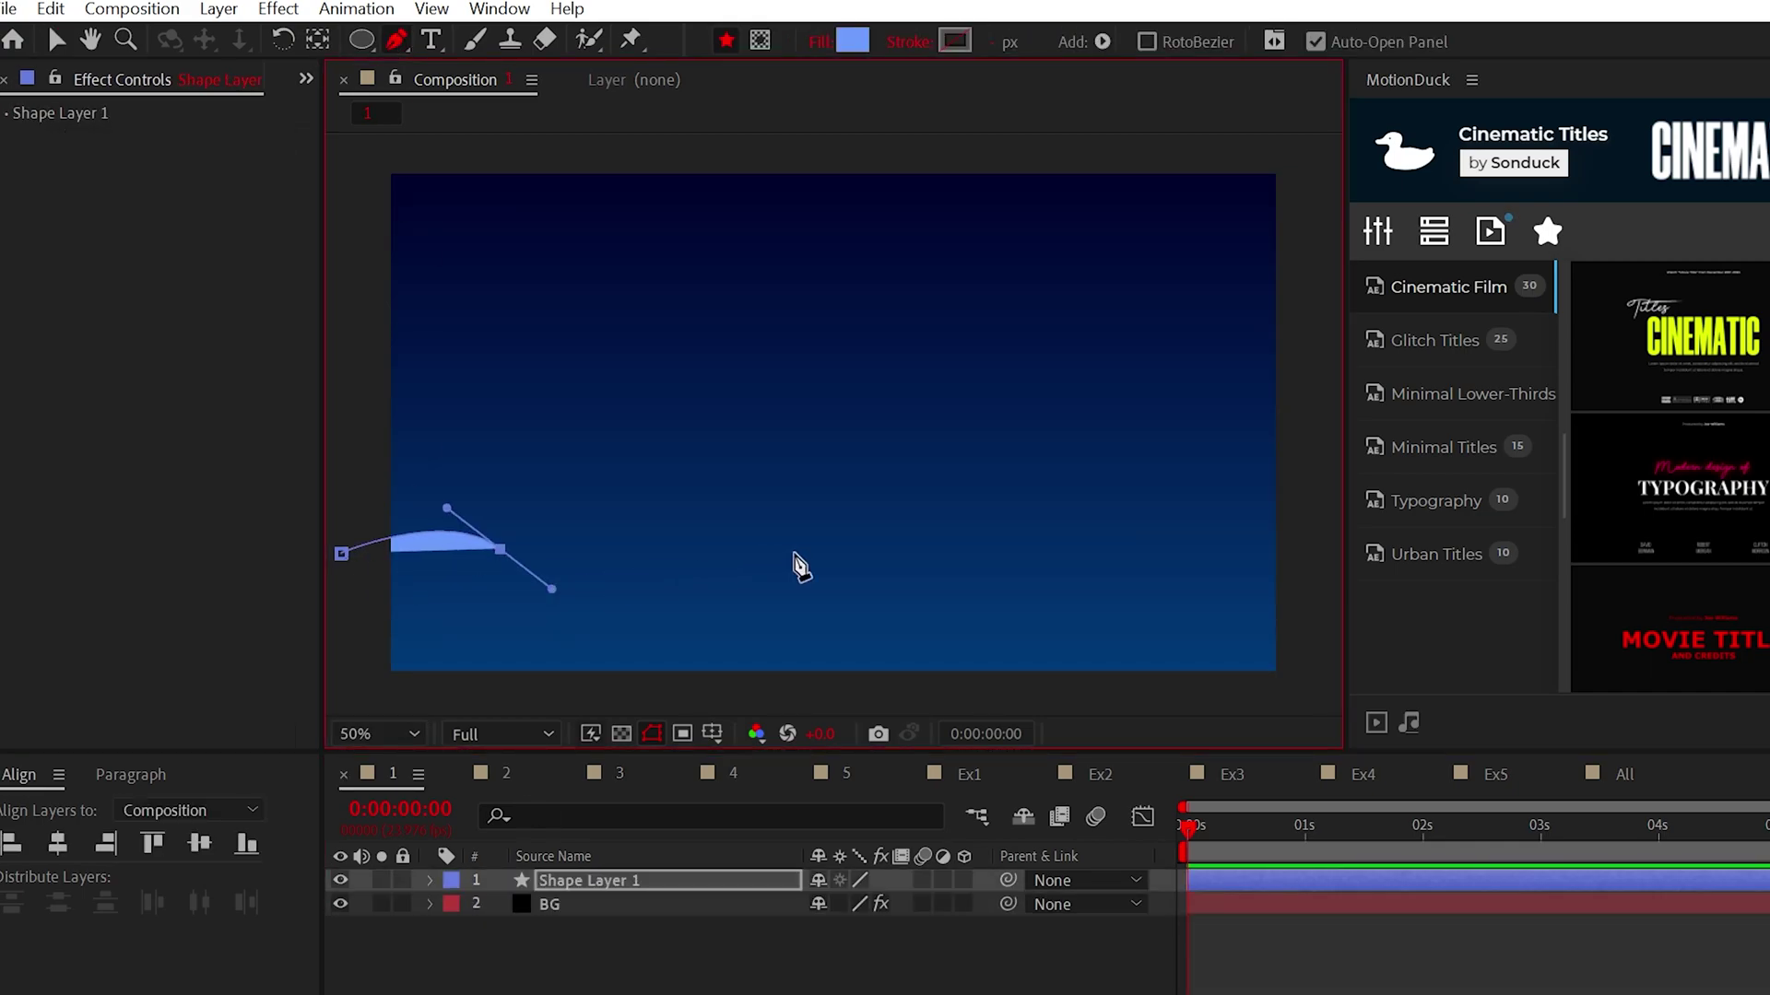
{"action": "left_click_drag", "start_coordinate": [795, 554], "coordinate": [831, 544]}
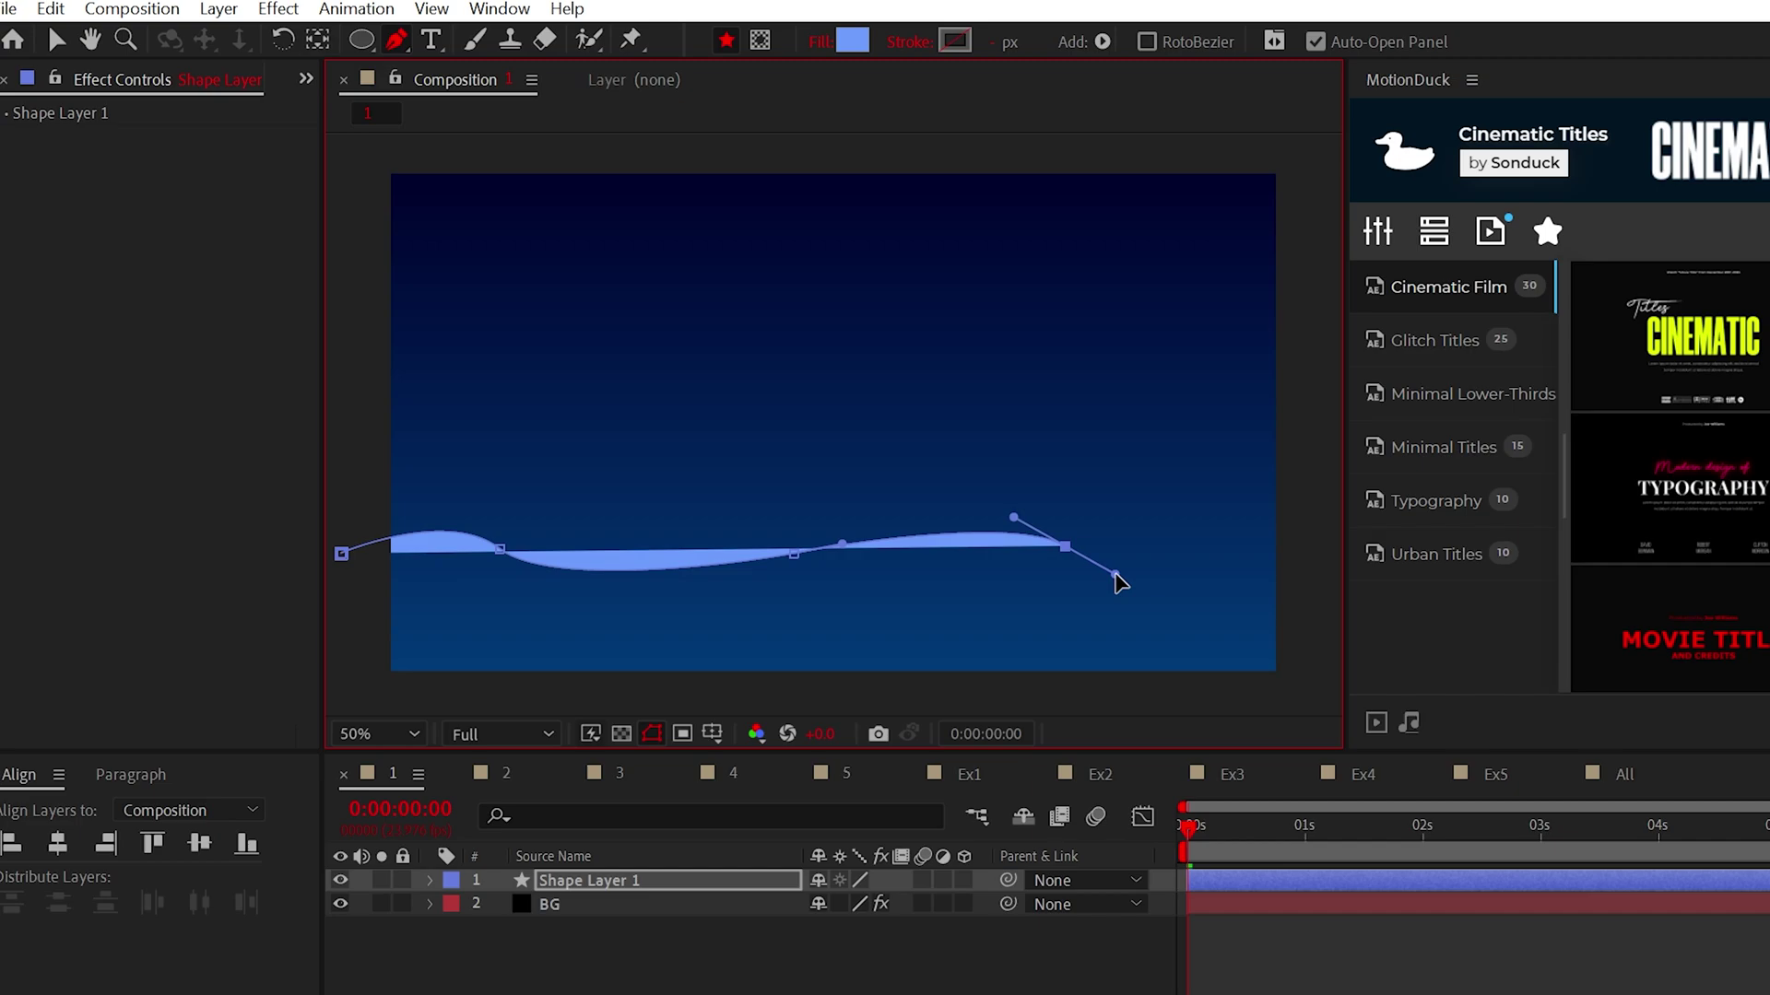
{"action": "left_click_drag", "start_coordinate": [1236, 576], "coordinate": [1276, 573]}
{"action": "left_click_drag", "start_coordinate": [1331, 628], "coordinate": [1341, 645]}
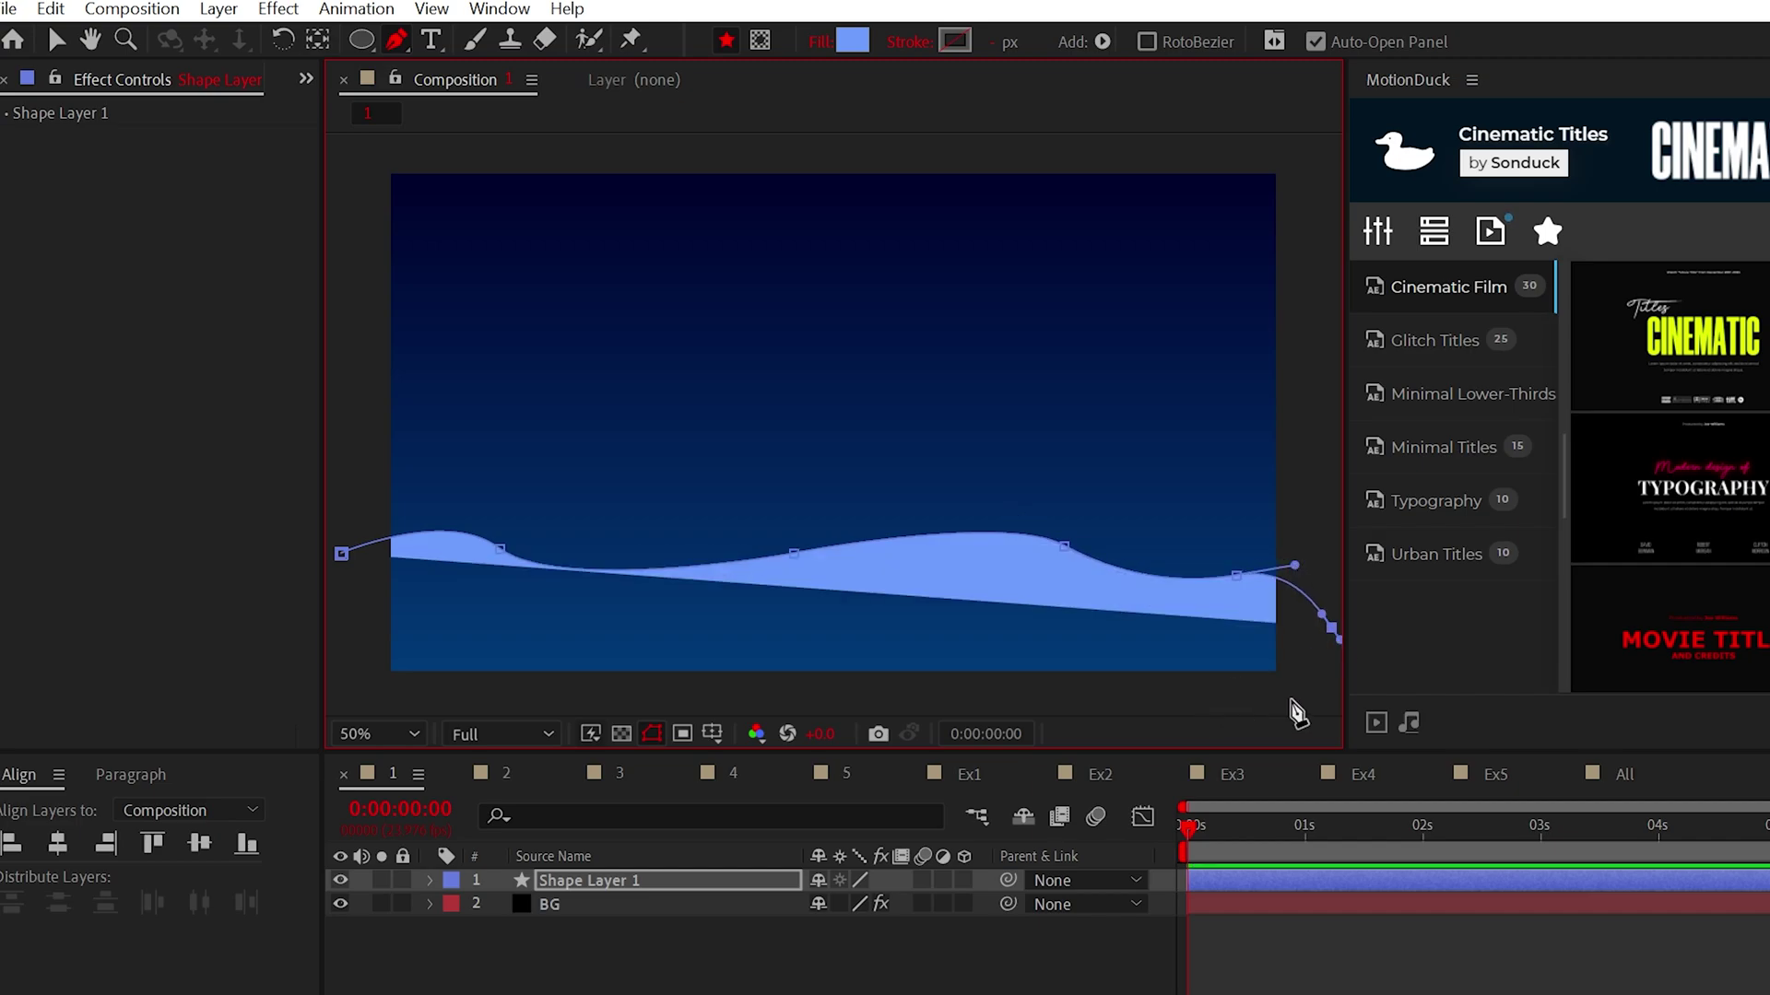
{"action": "left_click", "coordinate": [342, 555]}
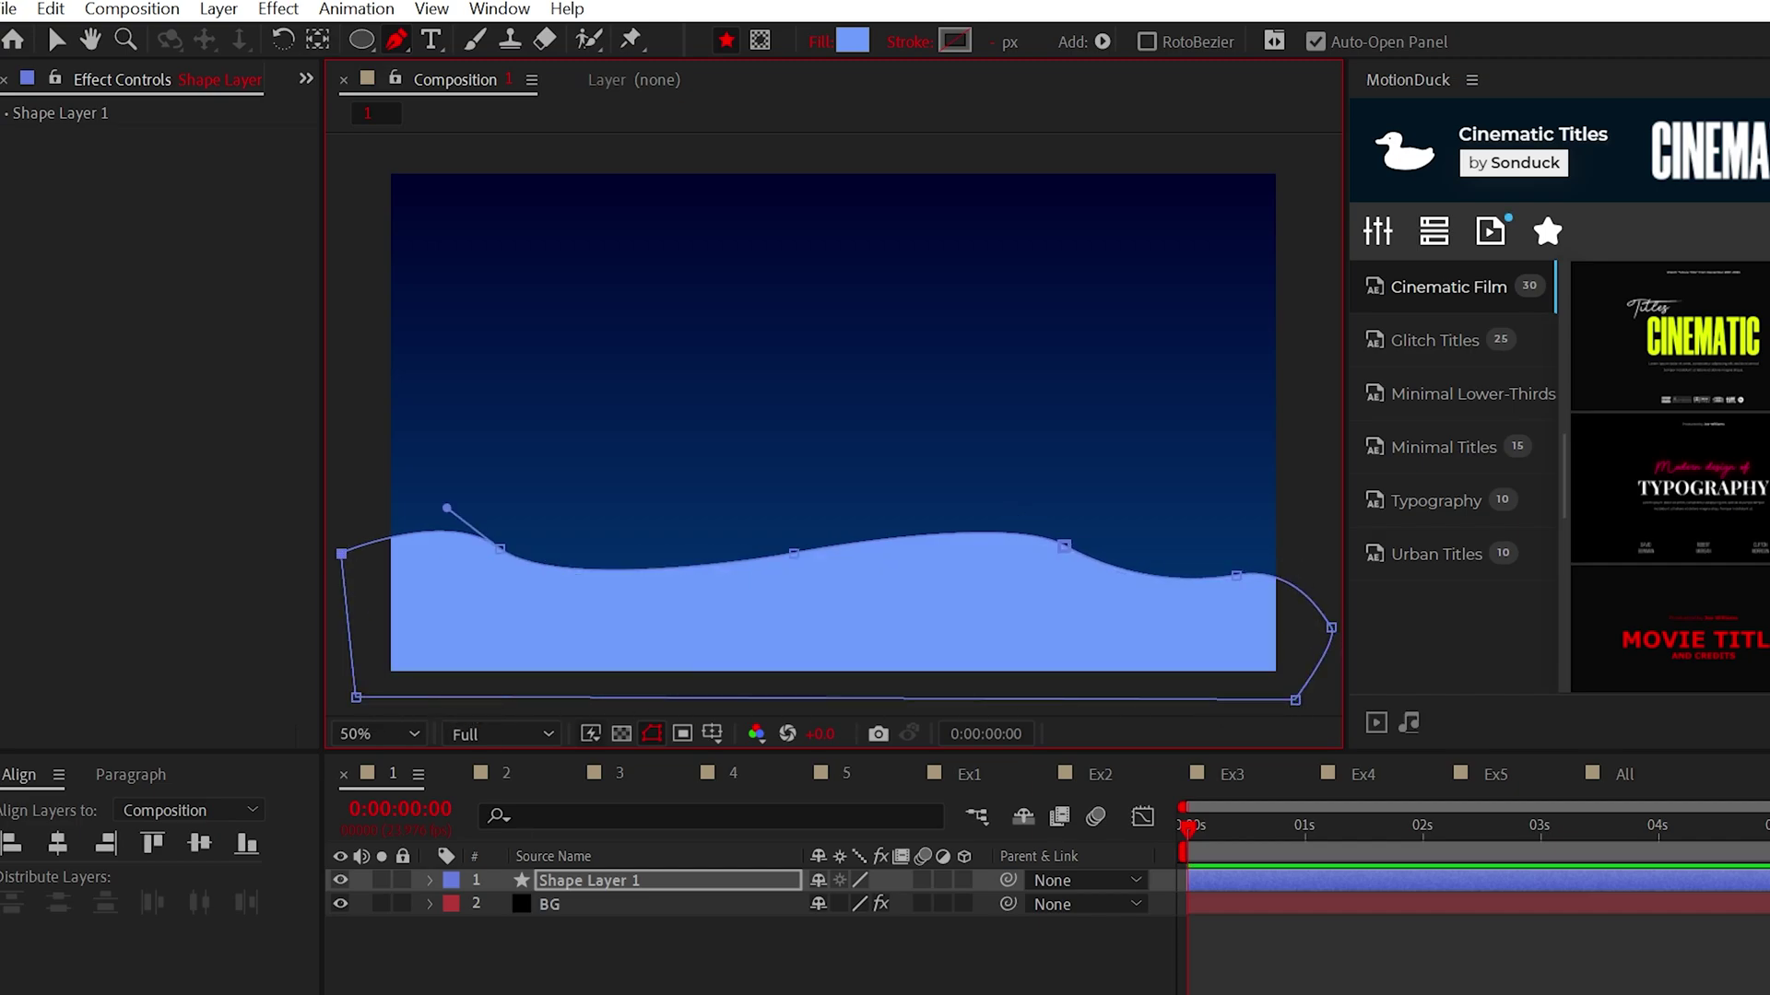
{"action": "key", "text": "F2"}
Draw a second wavy land shape filled with 0B2A8D.
{"action": "left_click_drag", "start_coordinate": [350, 592], "coordinate": [572, 608]}
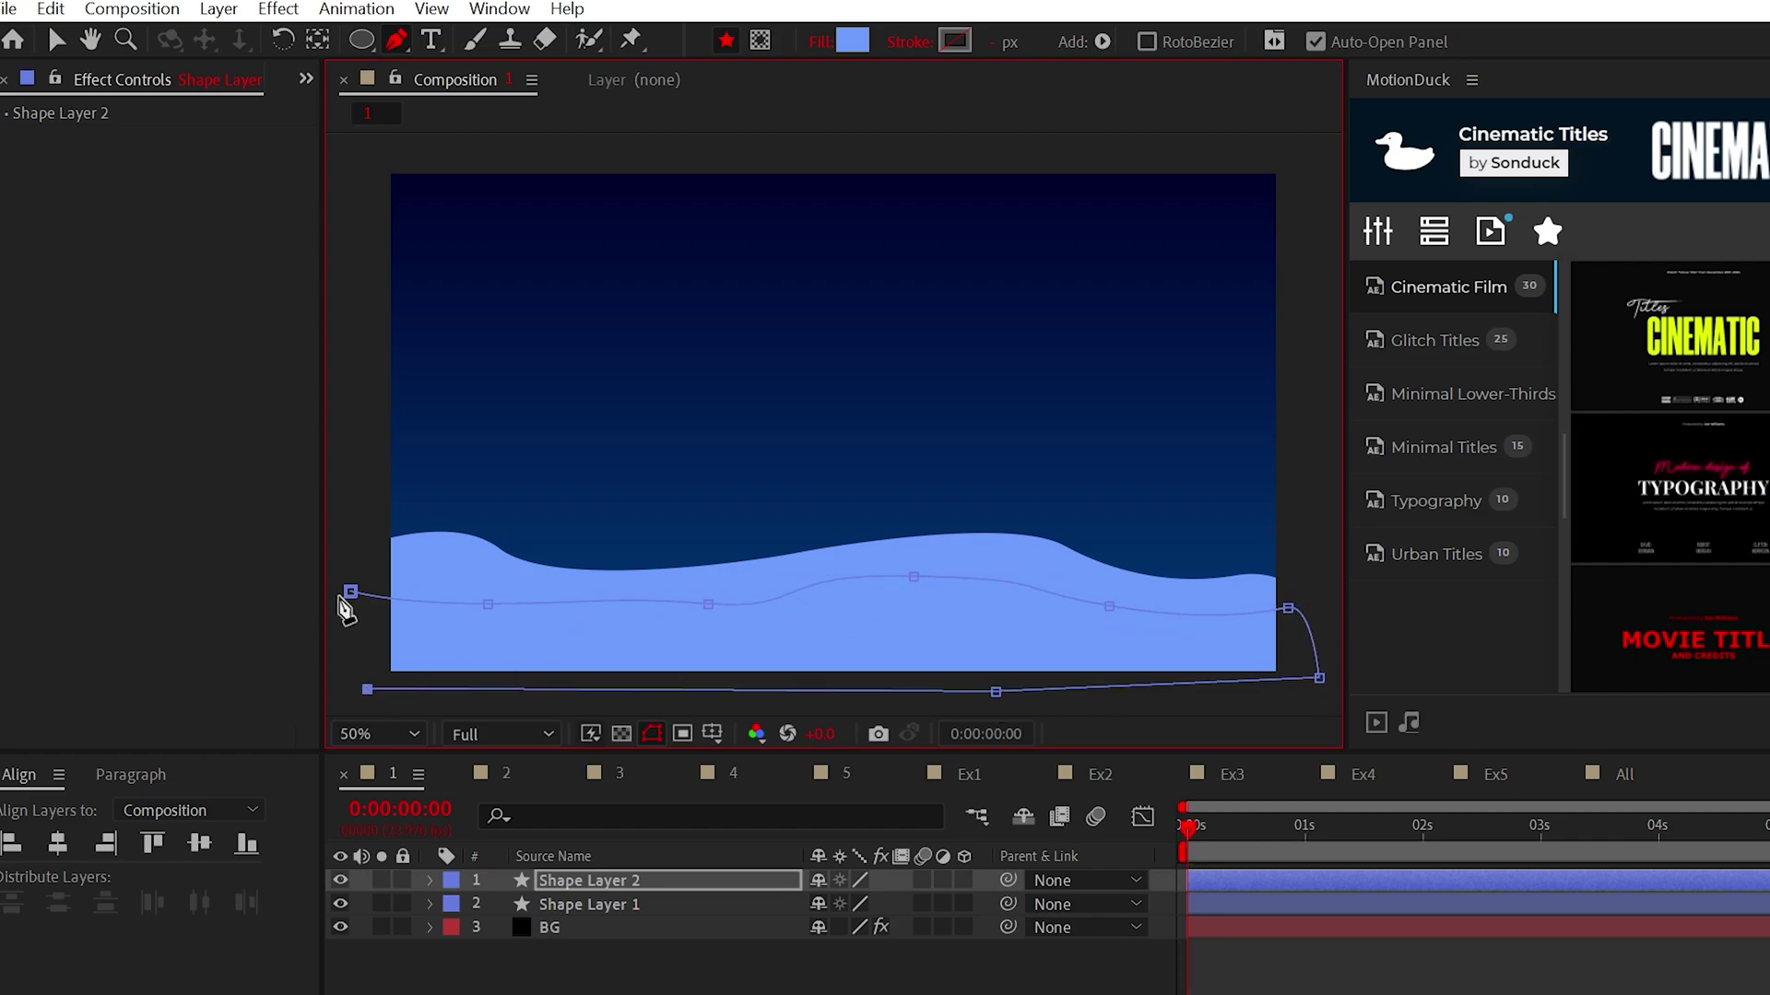
{"action": "left_click", "coordinate": [852, 41]}
{"action": "type", "text": "0B2A8D"}
{"action": "key", "text": "Return"}
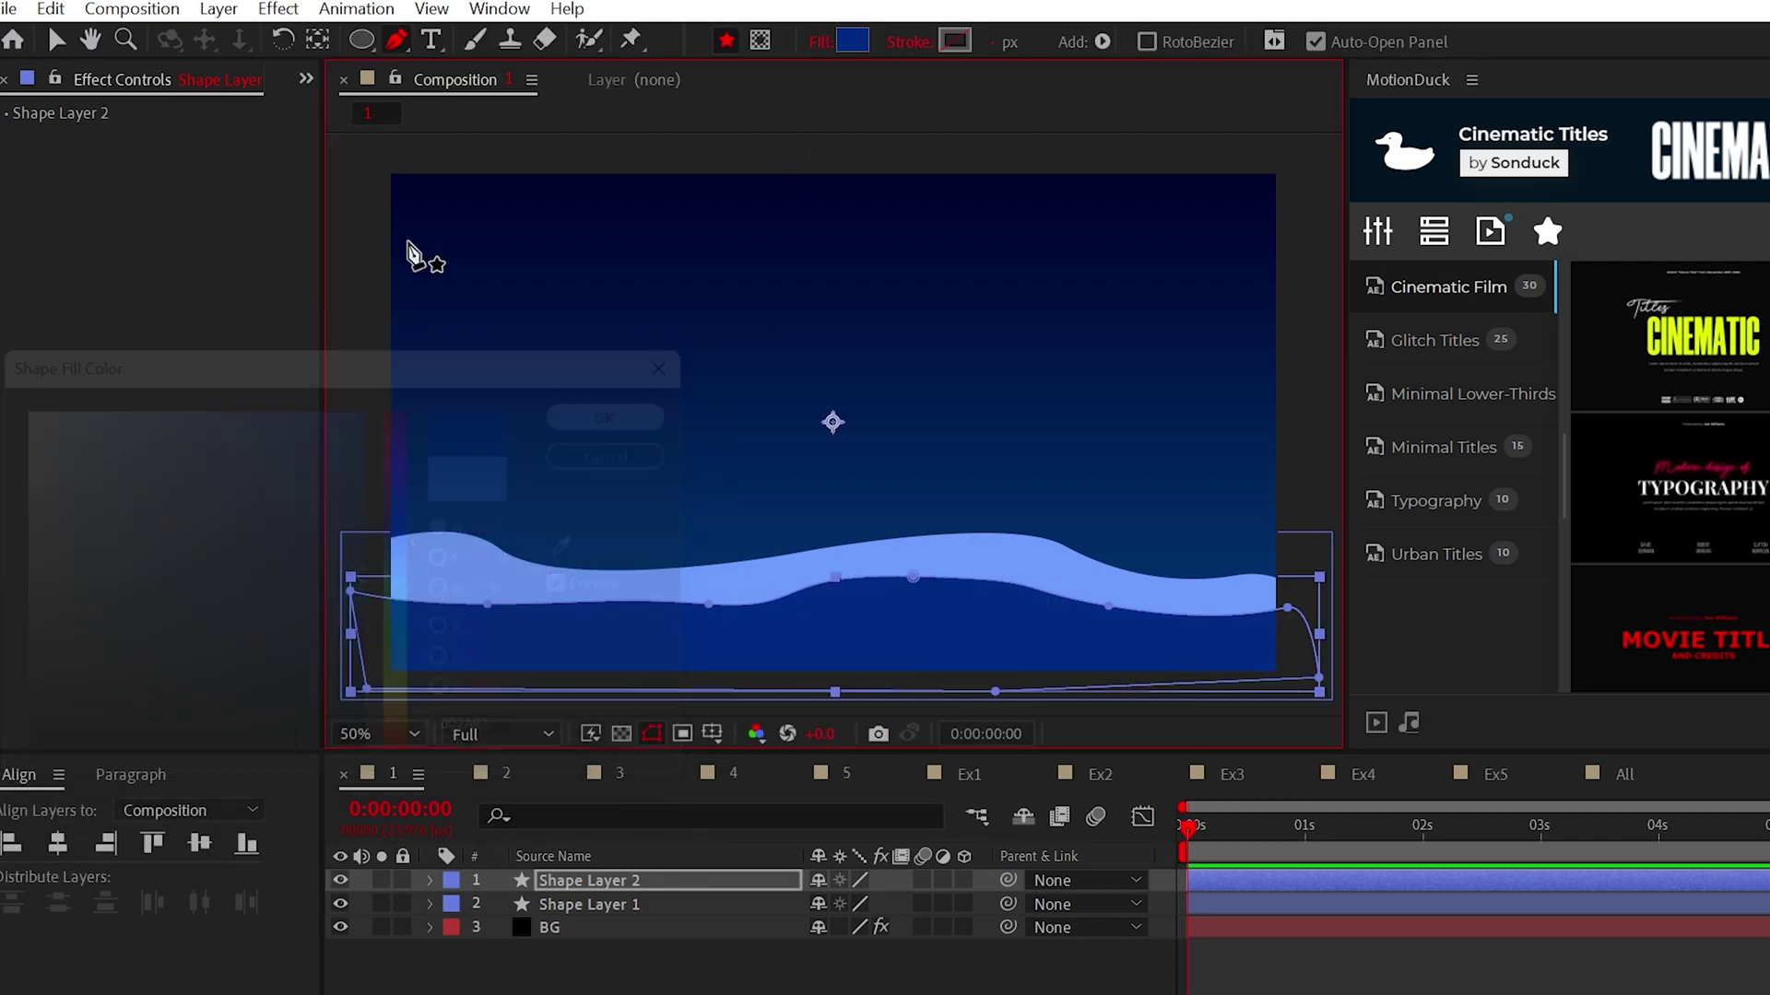
Apply Gradient Ramp to Land 2, starting at the hill's ridge and ending slightly higher.
{"action": "key", "text": "v"}
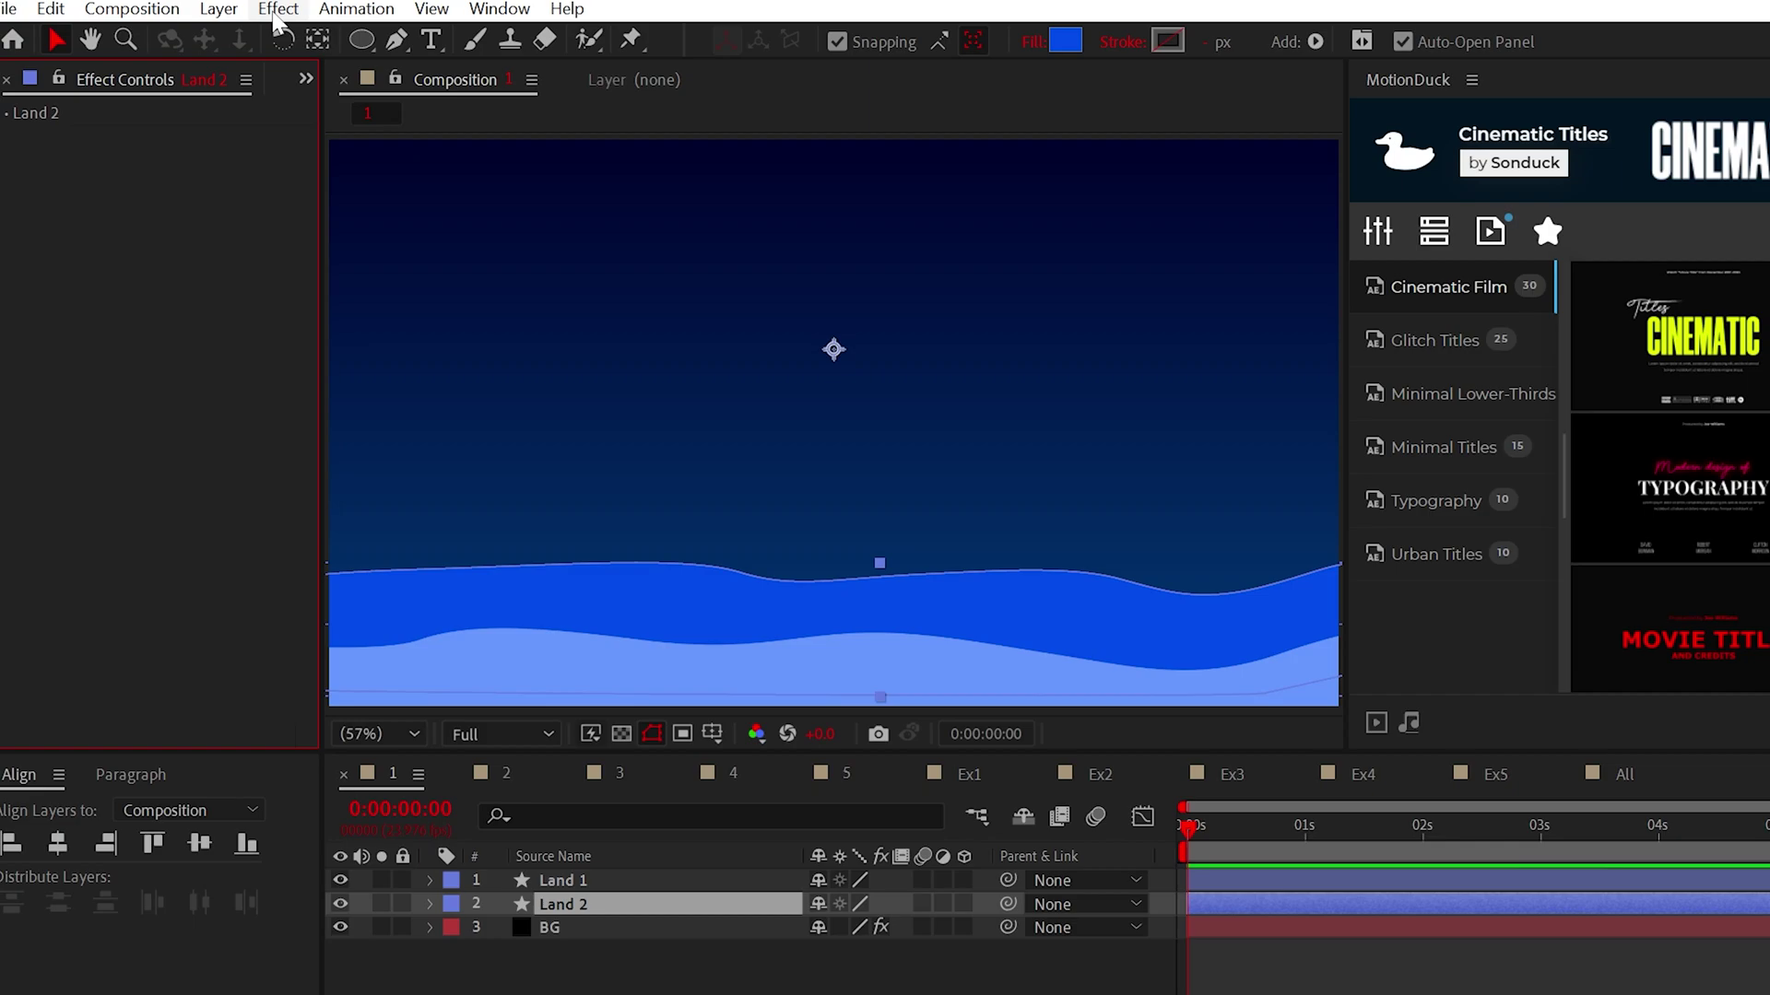
{"action": "left_click", "coordinate": [279, 9]}
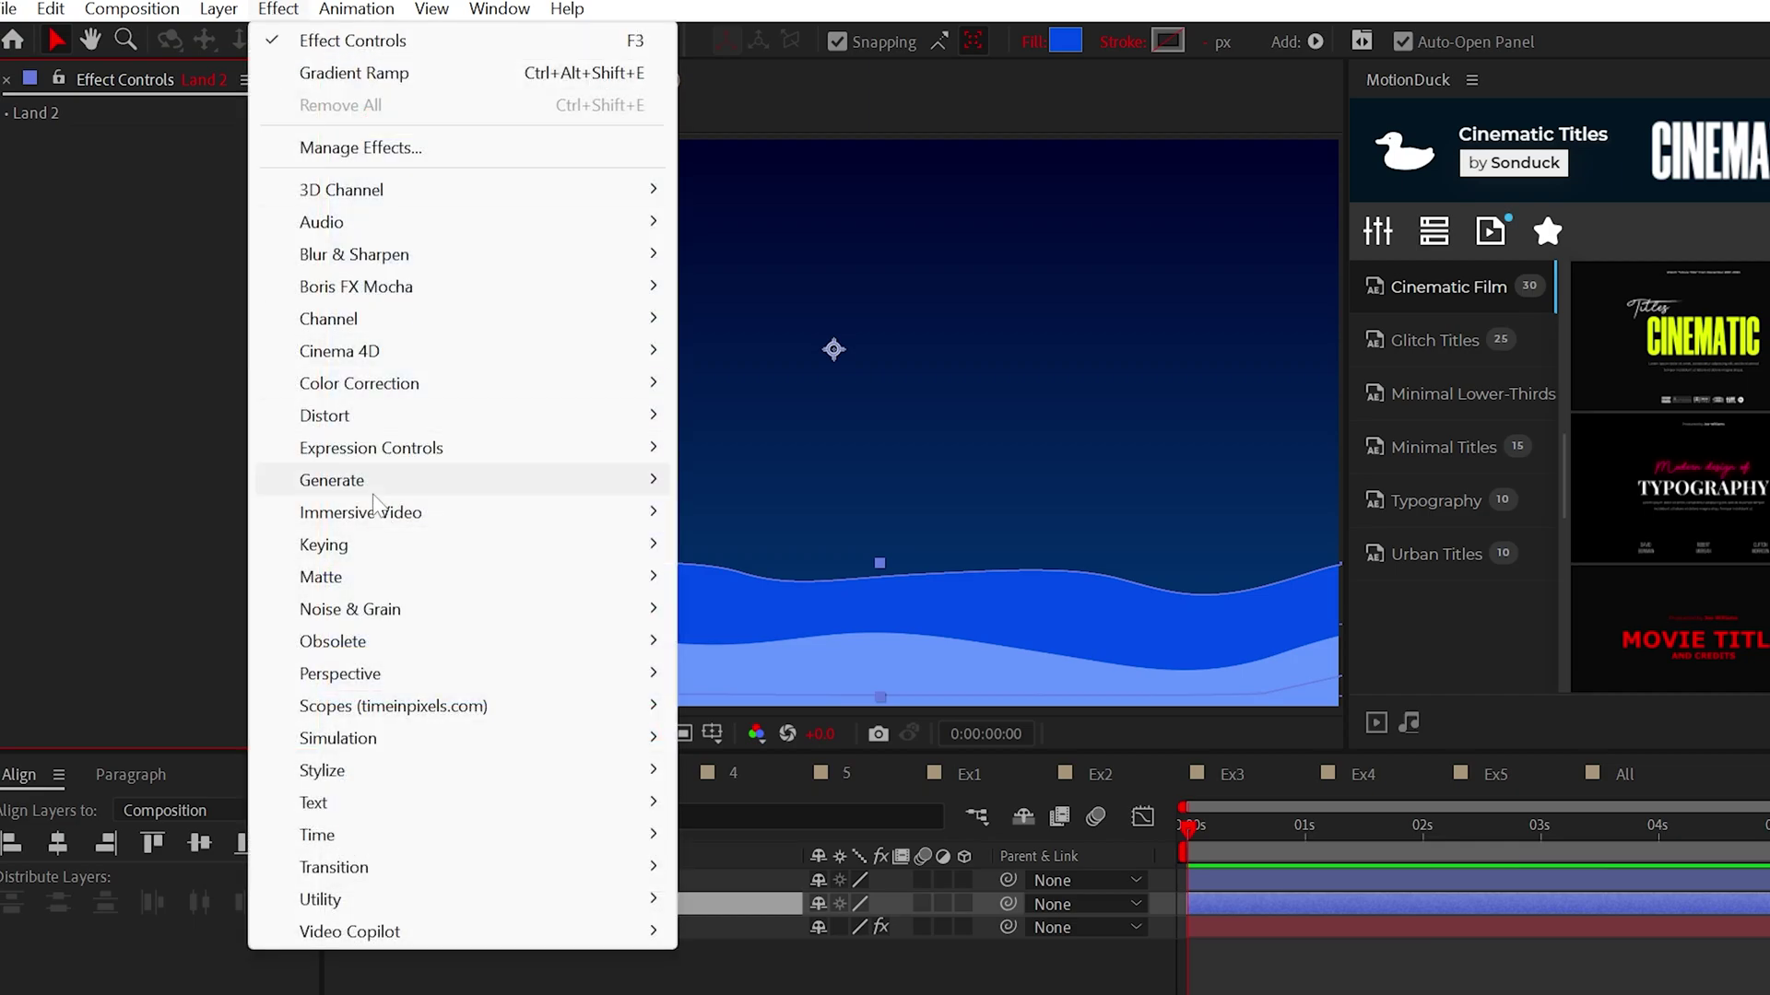
{"action": "mouse_move", "coordinate": [369, 480]}
{"action": "left_click", "coordinate": [774, 574]}
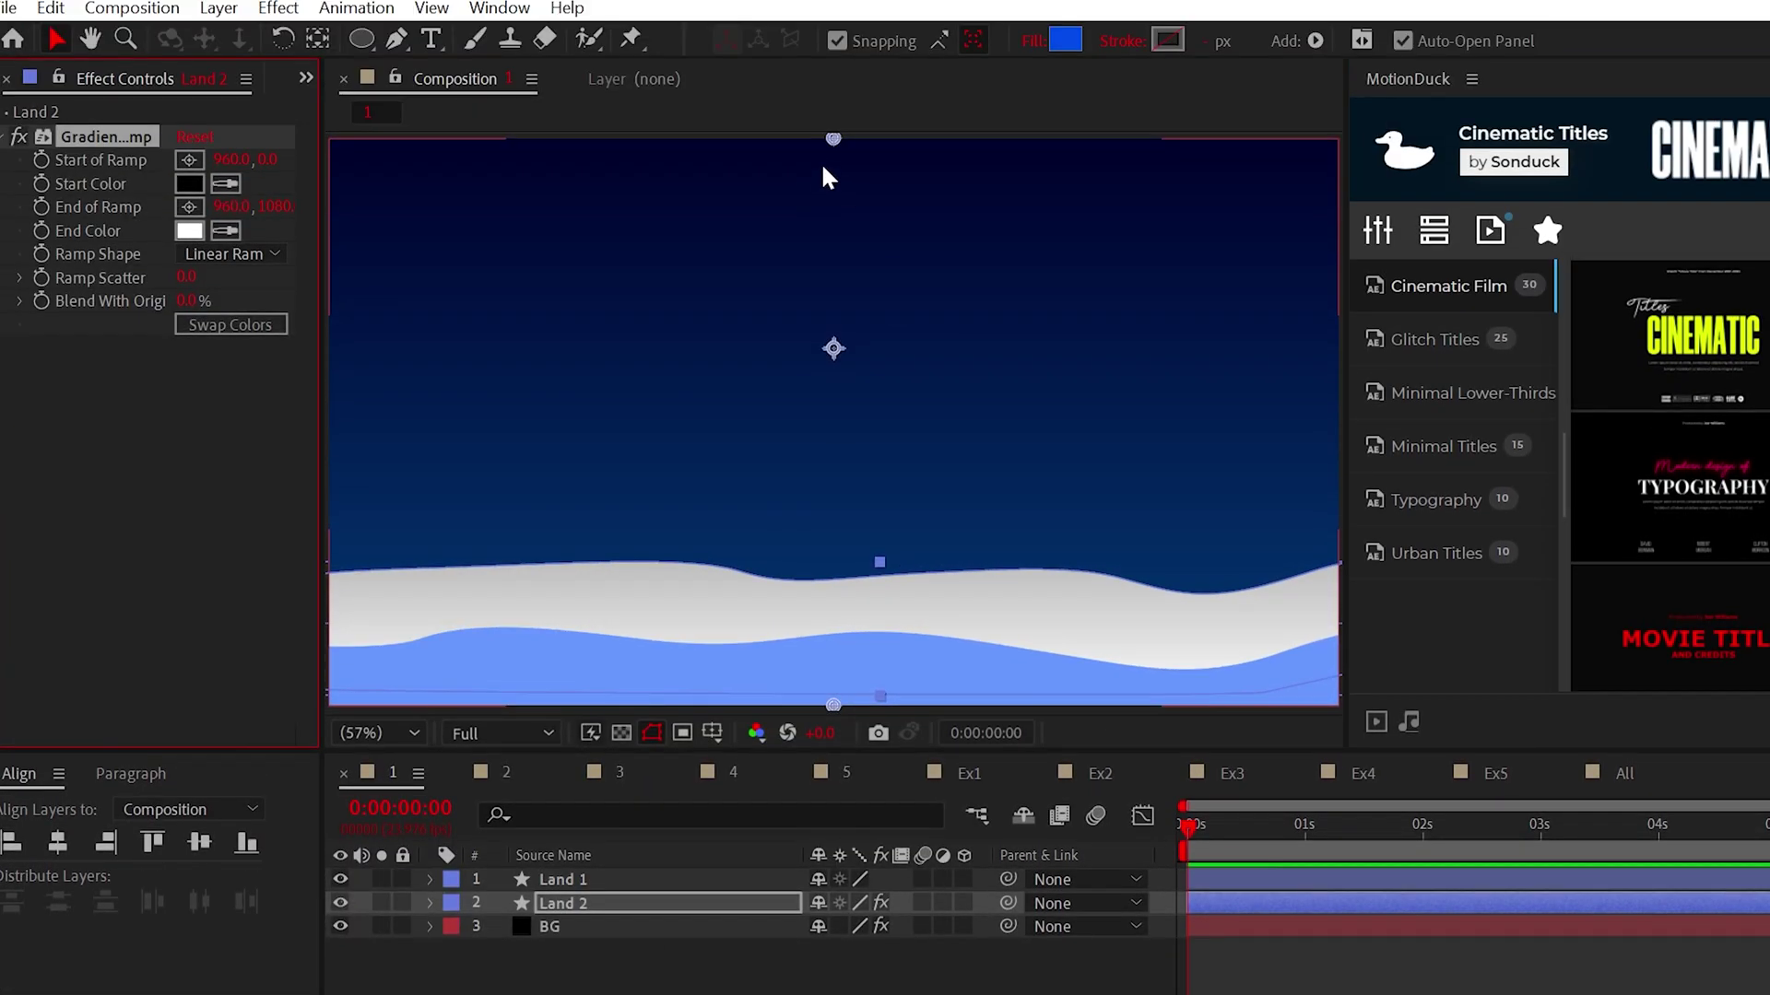
{"action": "left_click_drag", "start_coordinate": [829, 138], "coordinate": [835, 581]}
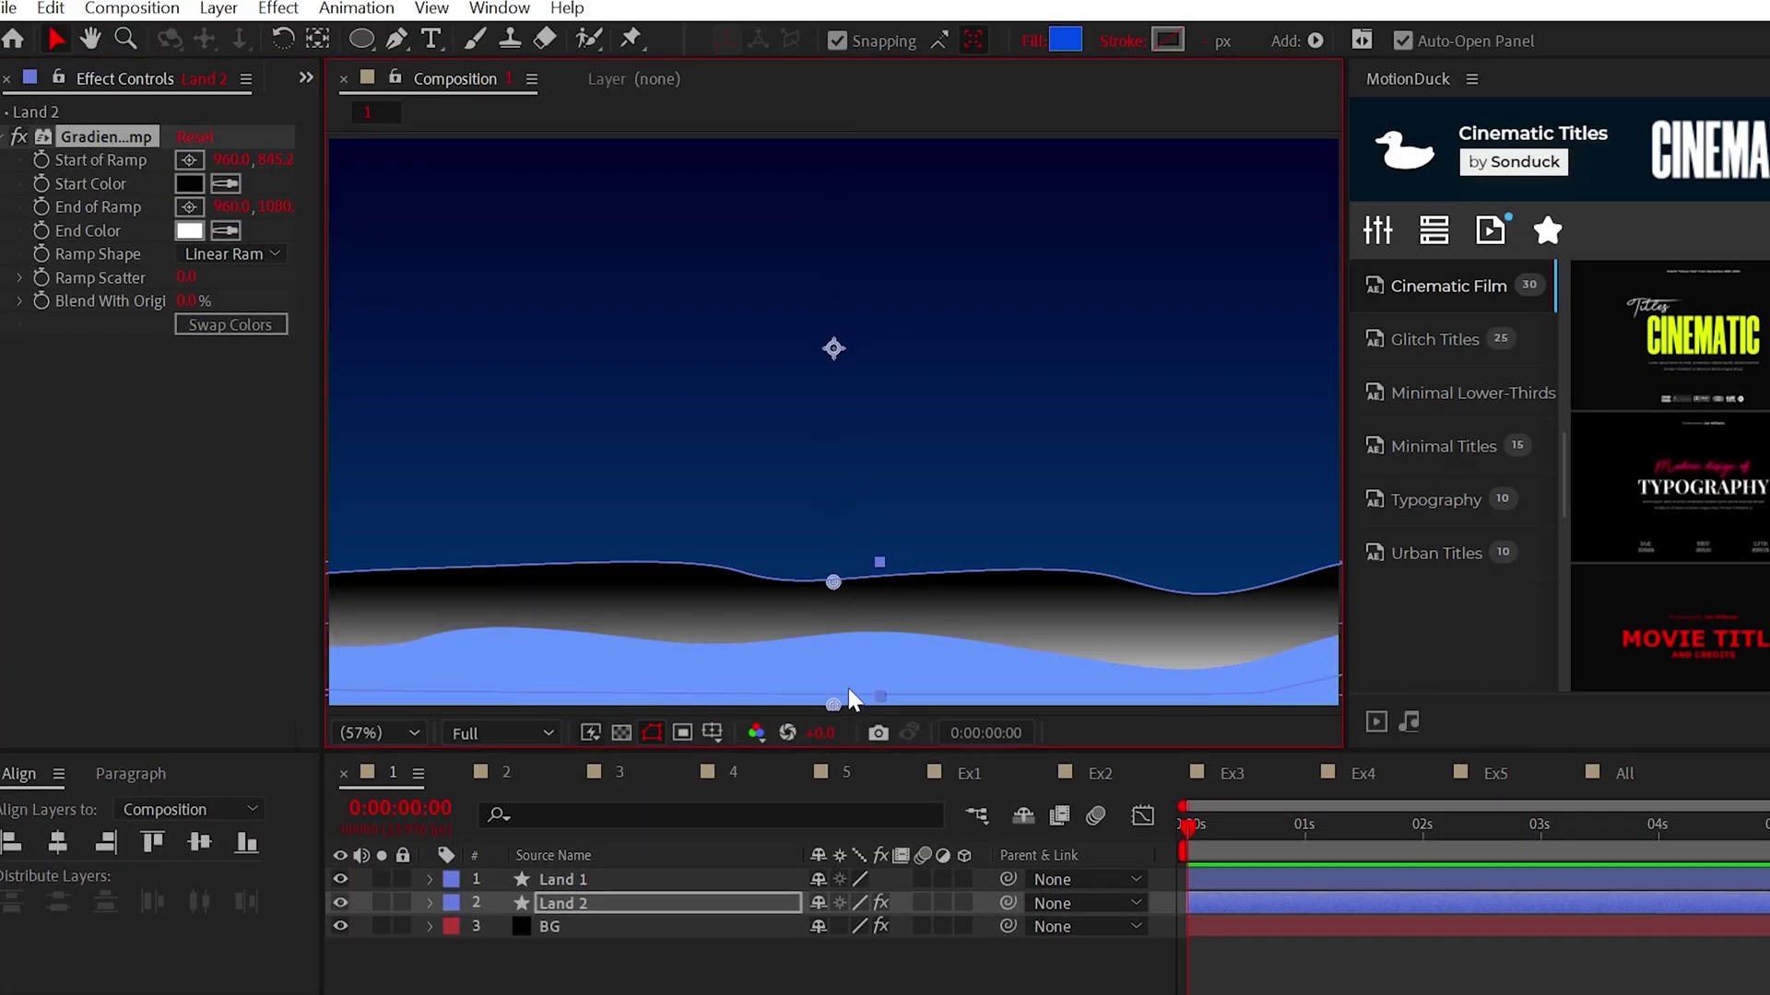
{"action": "mouse_move", "coordinate": [834, 708]}
{"action": "left_mouse_down"}
{"action": "mouse_move", "coordinate": [833, 651]}
{"action": "mouse_move", "coordinate": [834, 682]}
{"action": "left_mouse_up"}
Set the ramp's end colour to dark blue 001D56, keeping the black start colour.
{"action": "left_click", "coordinate": [189, 231]}
{"action": "type", "text": "00050F"}
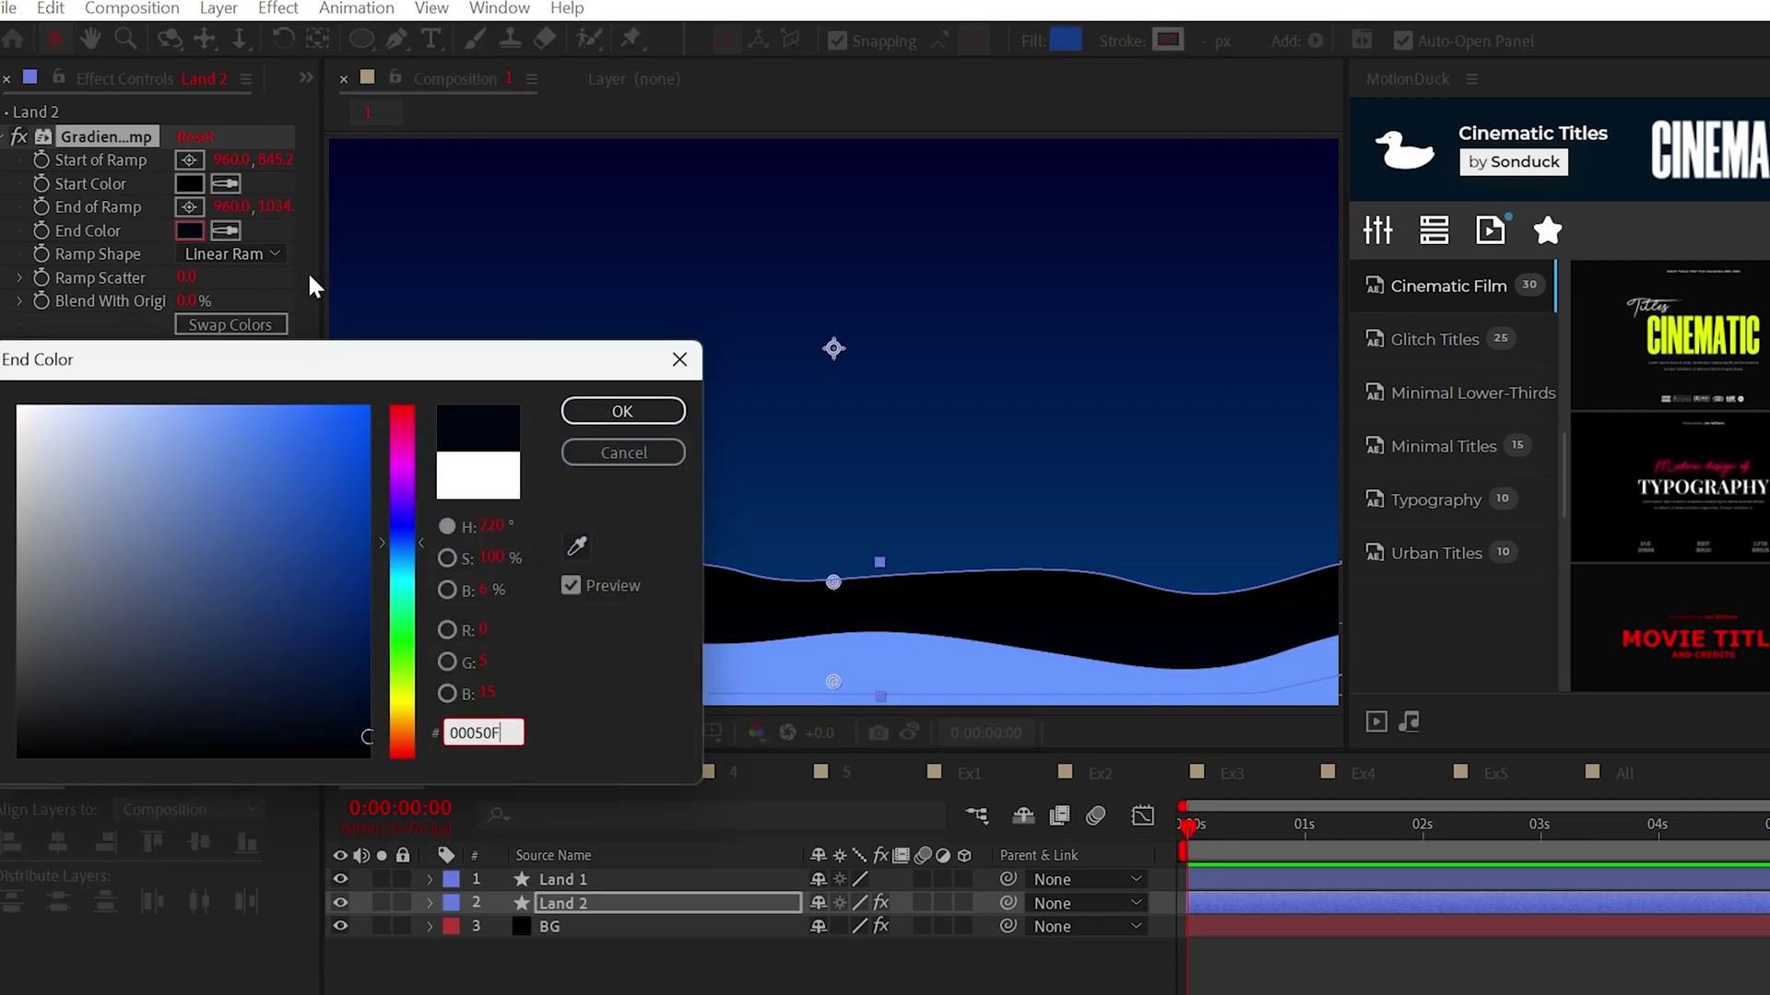
{"action": "left_click", "coordinate": [594, 415]}
{"action": "left_click", "coordinate": [189, 183]}
{"action": "left_click", "coordinate": [593, 411]}
{"action": "left_click", "coordinate": [189, 231]}
{"action": "left_click_drag", "start_coordinate": [362, 561], "coordinate": [385, 639]}
{"action": "left_click", "coordinate": [593, 456]}
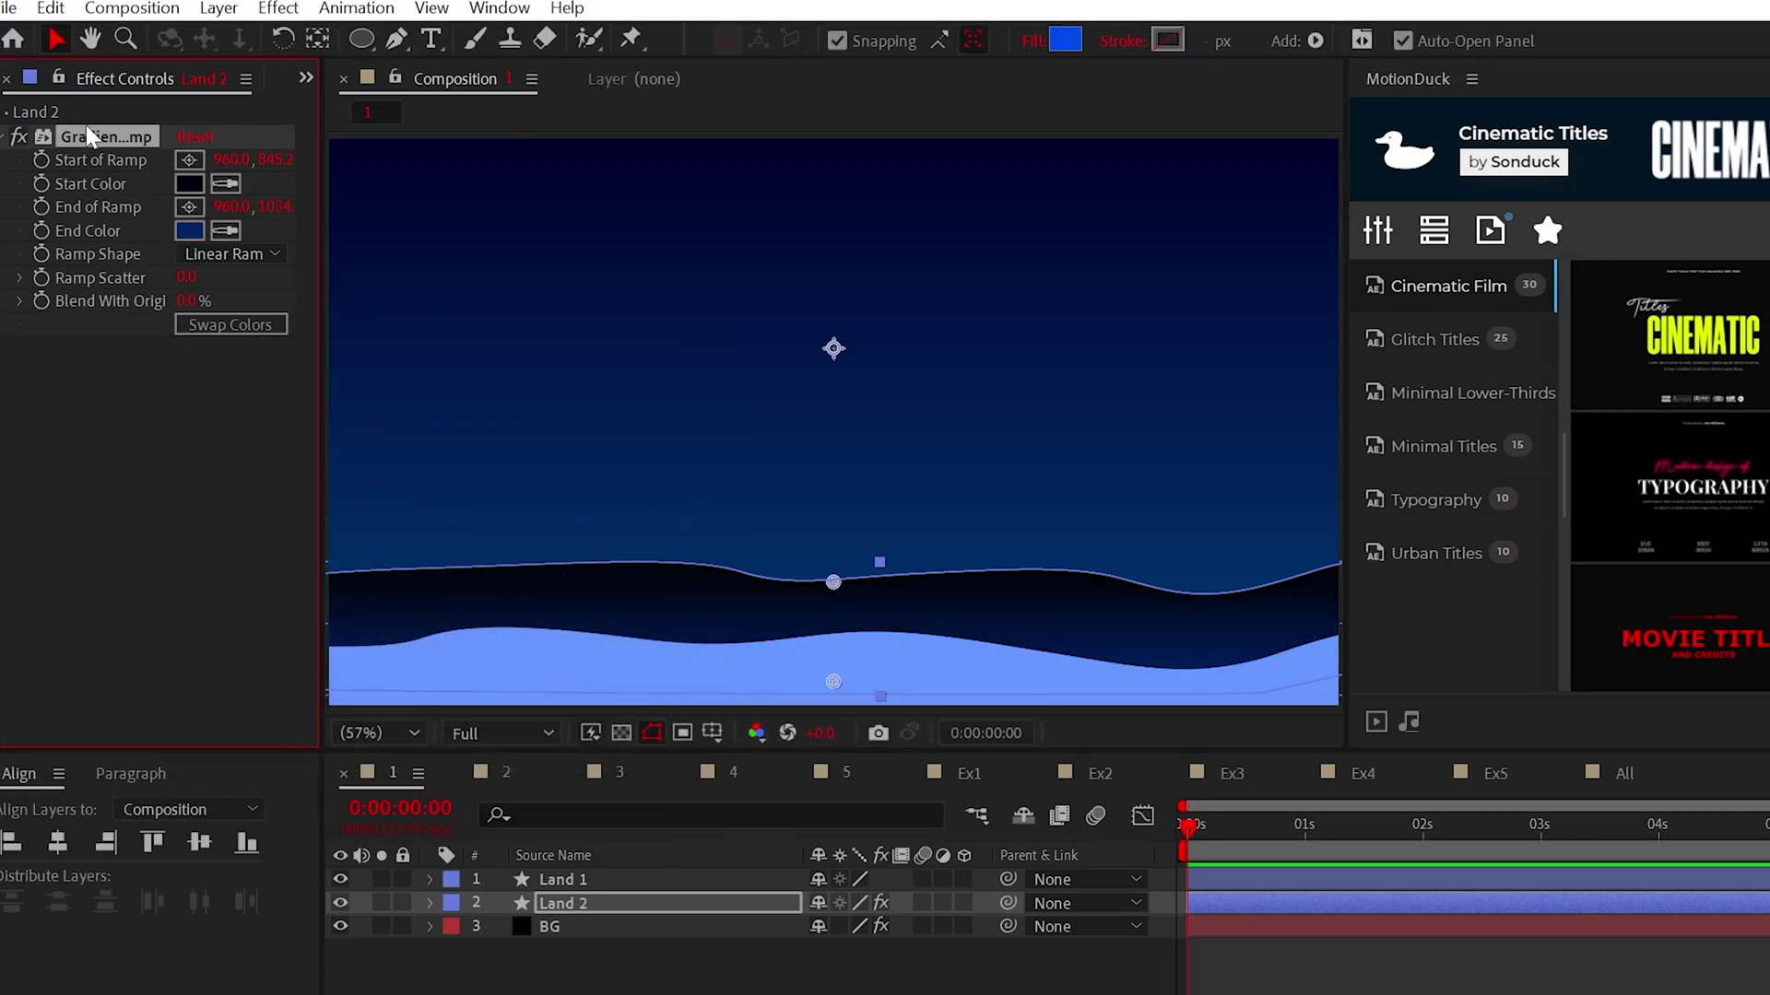
Paste the Gradient Ramp effect onto Land 1.
{"action": "left_click", "coordinate": [562, 878]}
{"action": "key", "text": "ctrl+v"}
{"action": "left_click", "coordinate": [386, 777]}
Look through Compositions 2, 3, 4 and 5.
{"action": "left_click", "coordinate": [504, 775]}
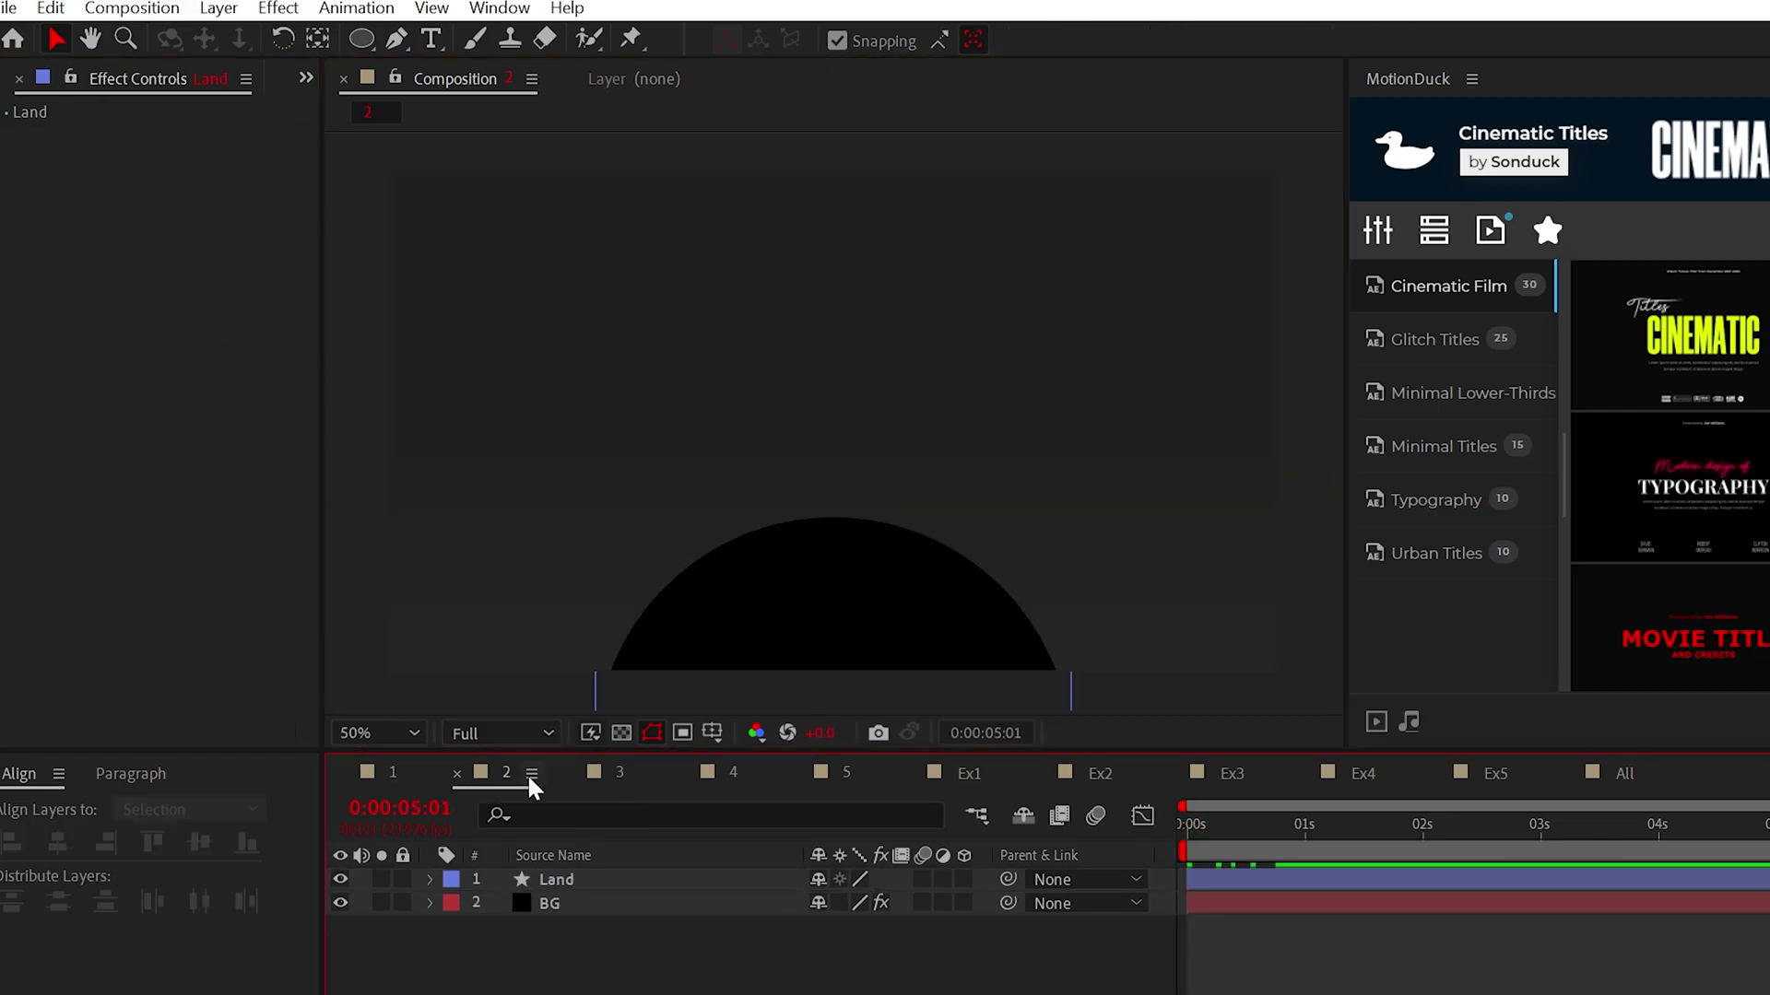
{"action": "left_click", "coordinate": [619, 773]}
{"action": "left_click", "coordinate": [733, 774]}
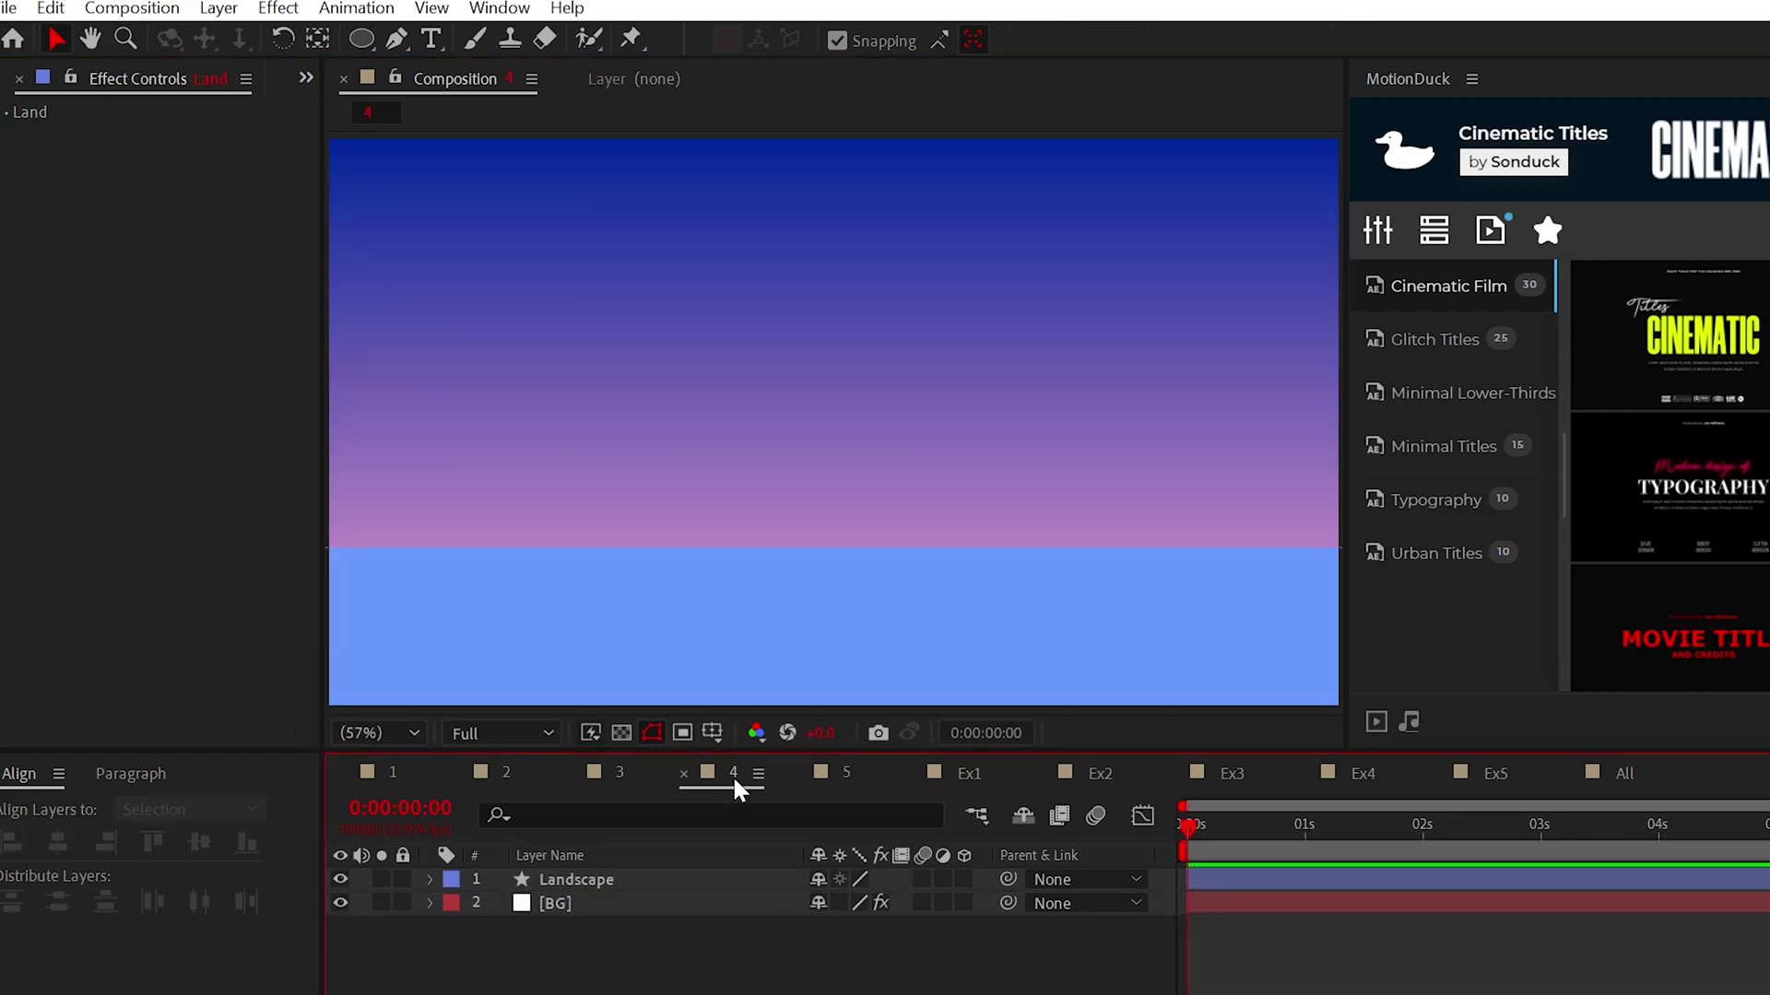
{"action": "left_click", "coordinate": [828, 772]}
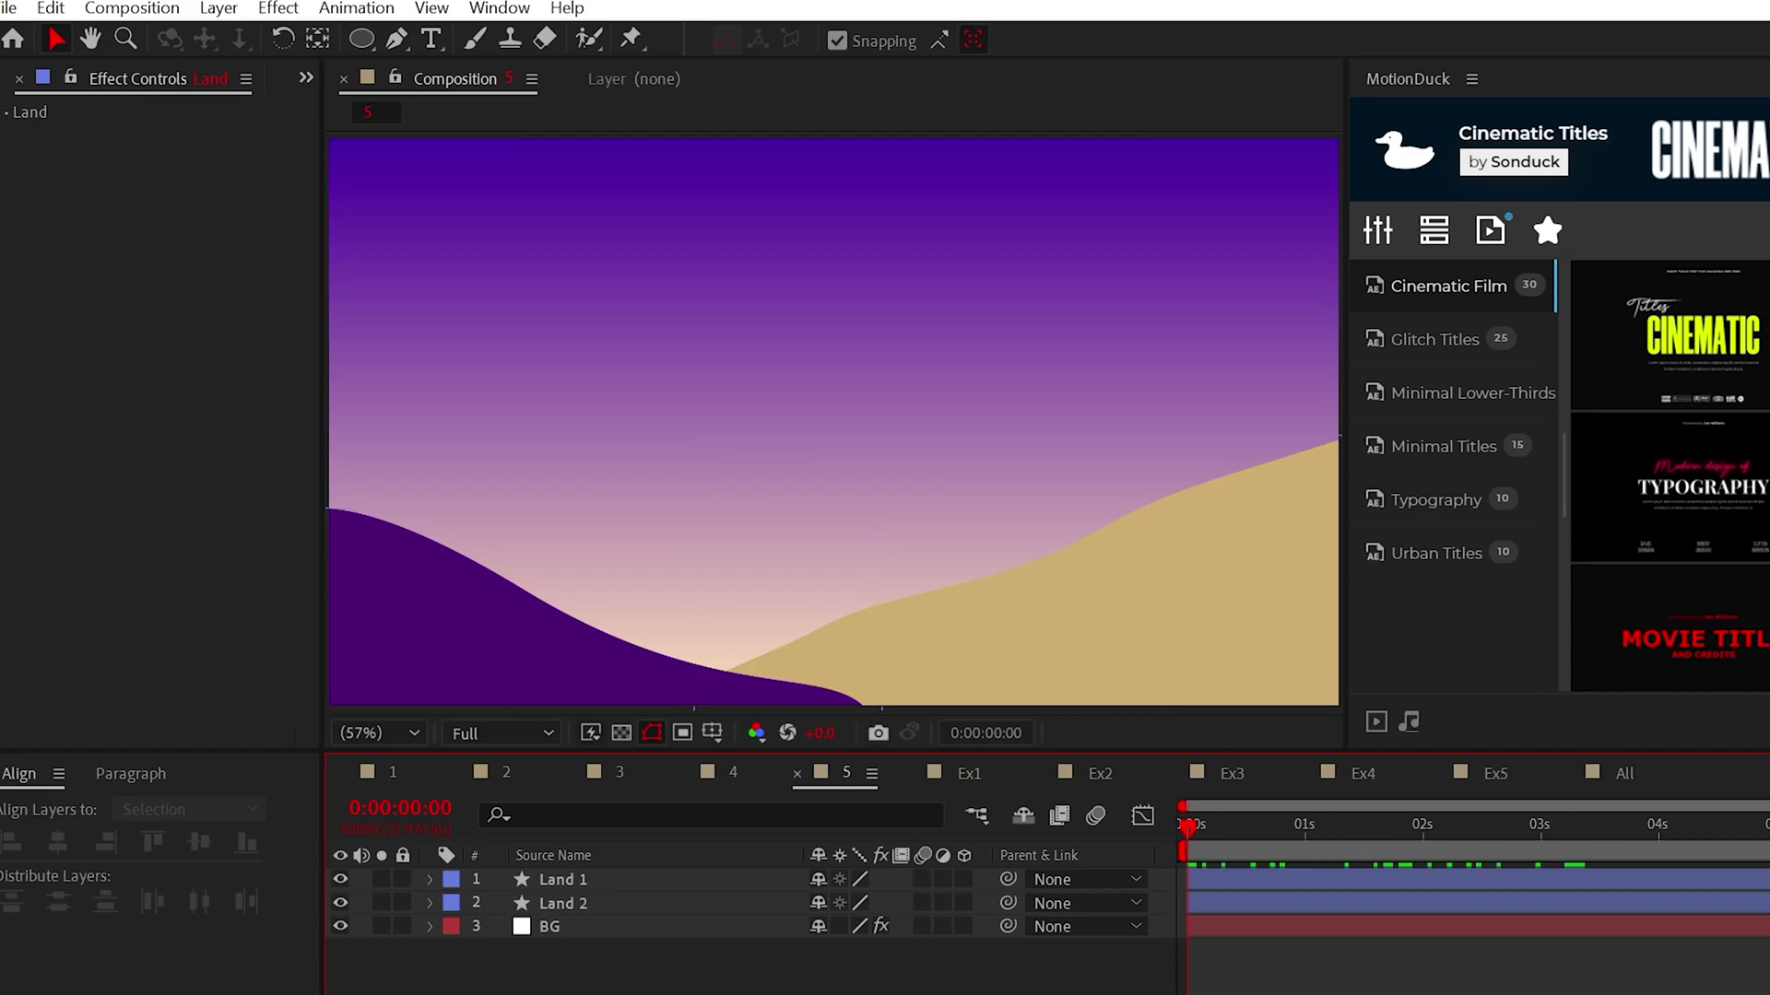
Play a preview of the All composition, then return to Composition 1 with the Ellipse Tool.
{"action": "left_click", "coordinate": [1624, 773]}
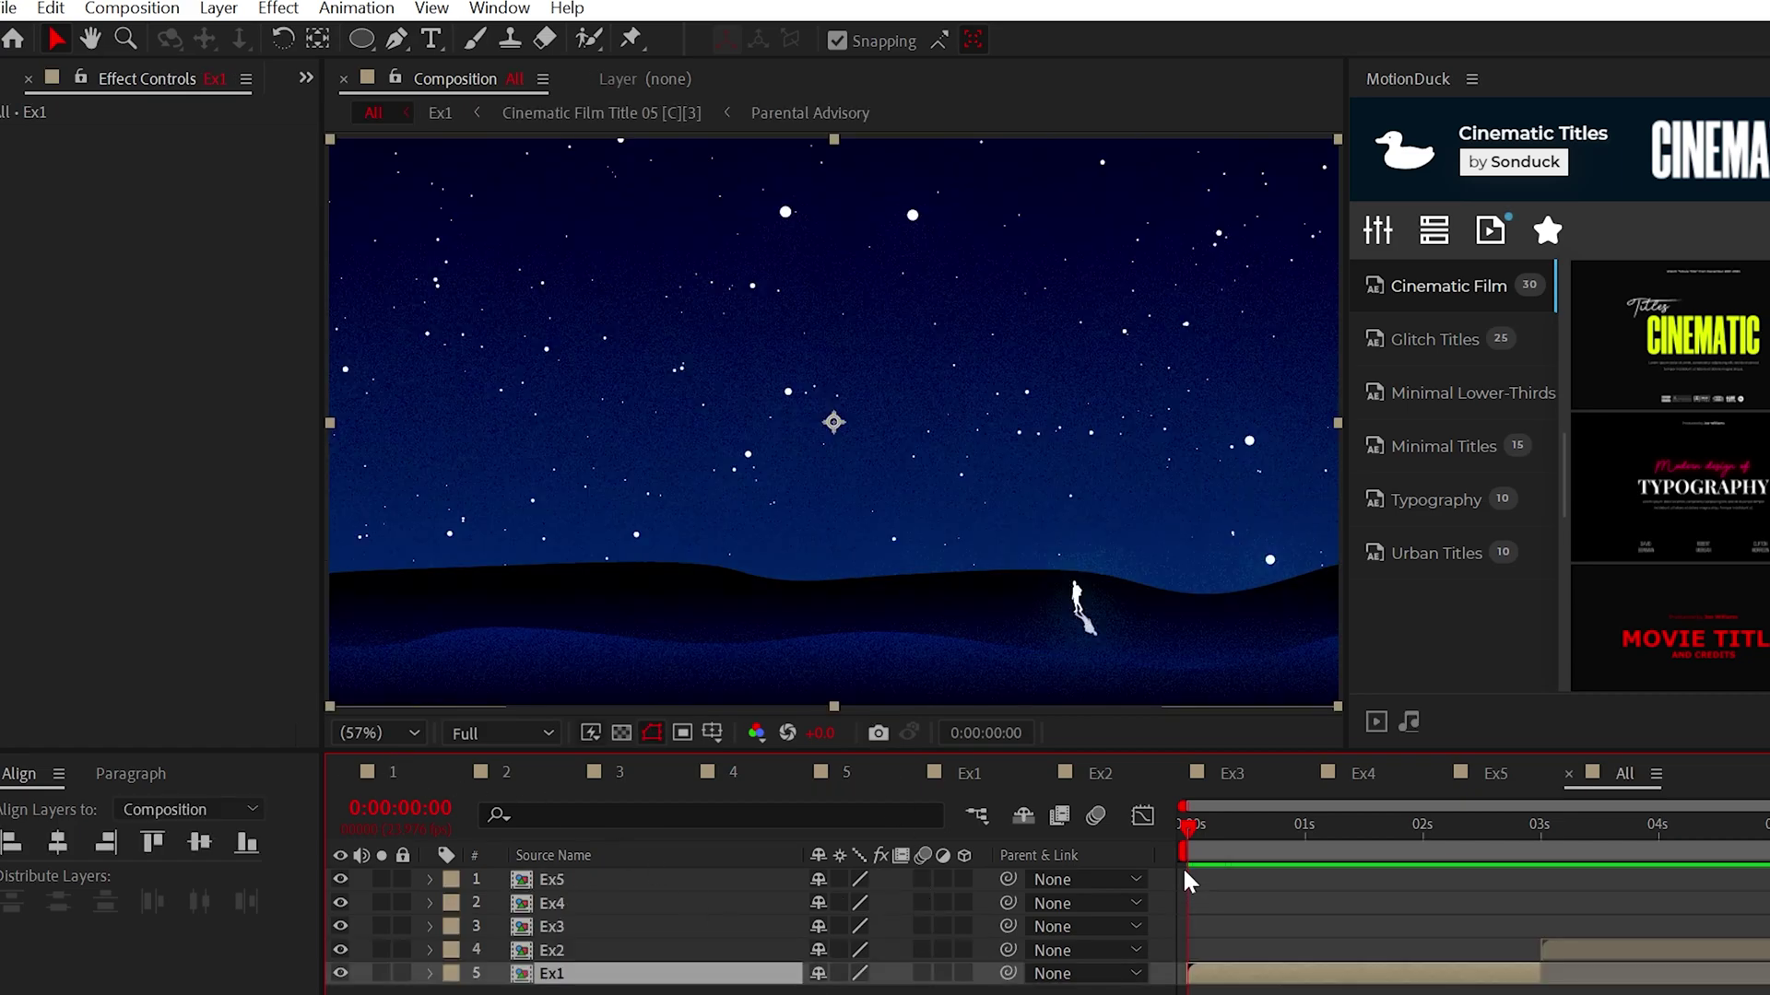
{"action": "key", "text": "space"}
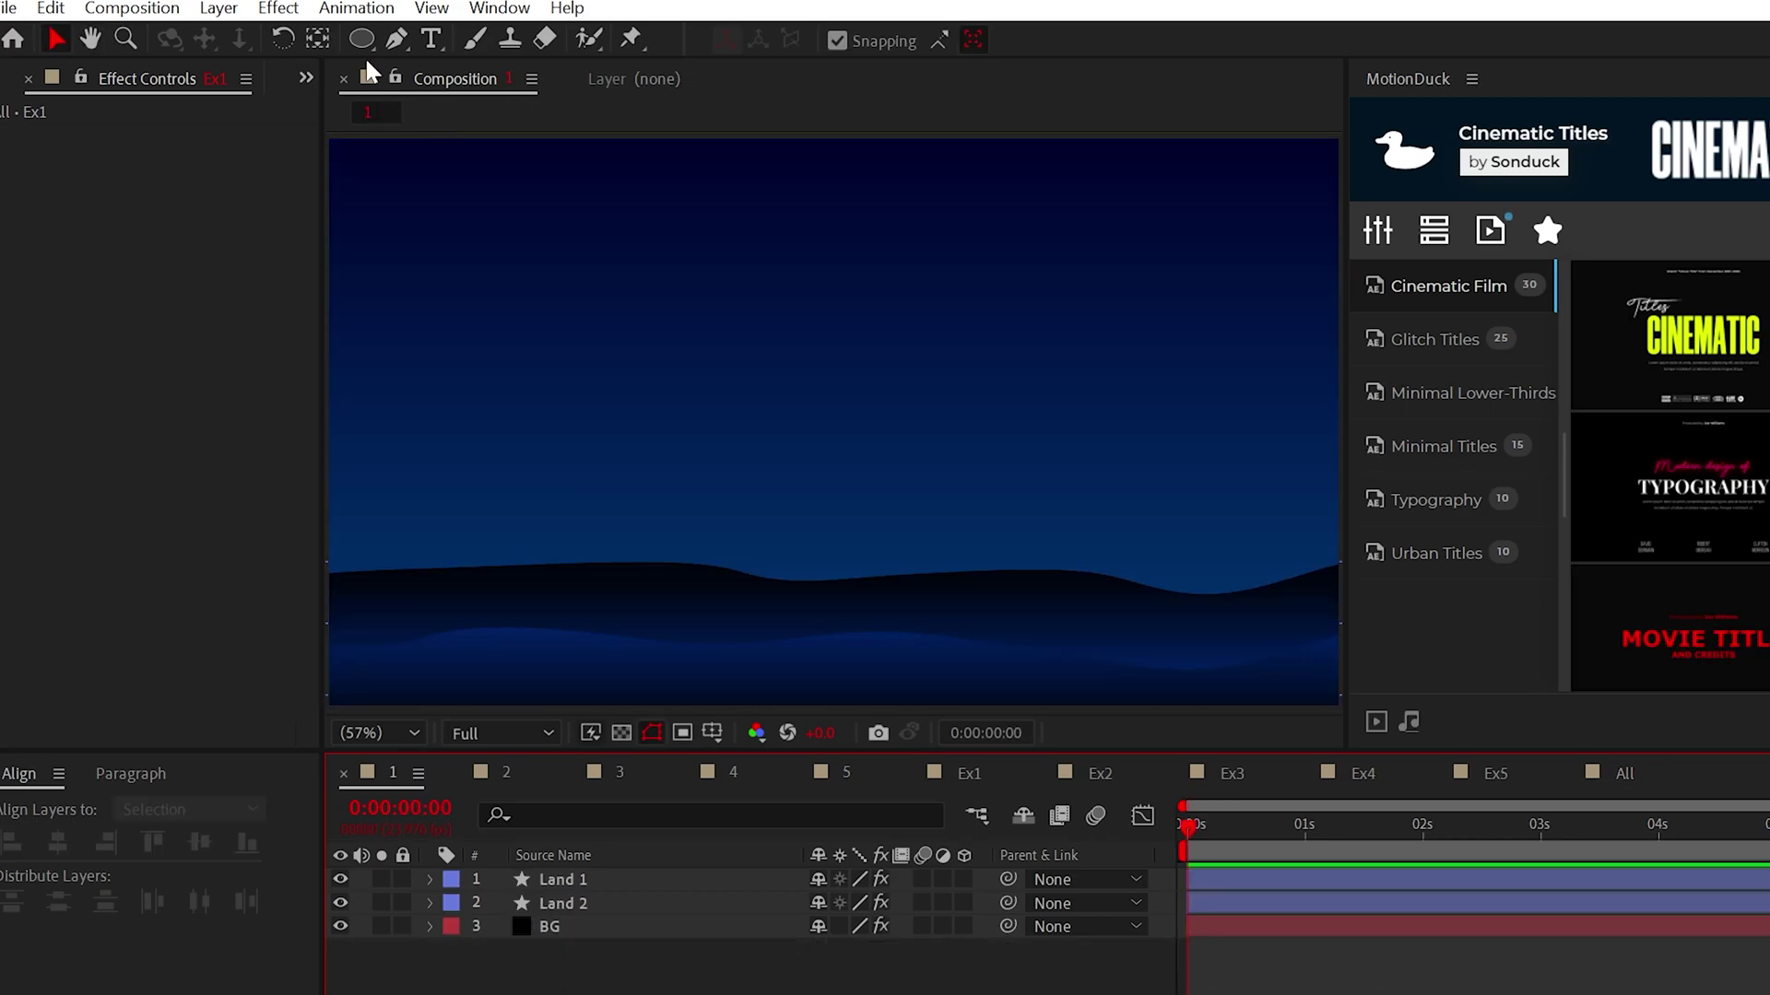
{"action": "left_click", "coordinate": [360, 41]}
{"action": "left_click_drag", "start_coordinate": [360, 40], "coordinate": [407, 99]}
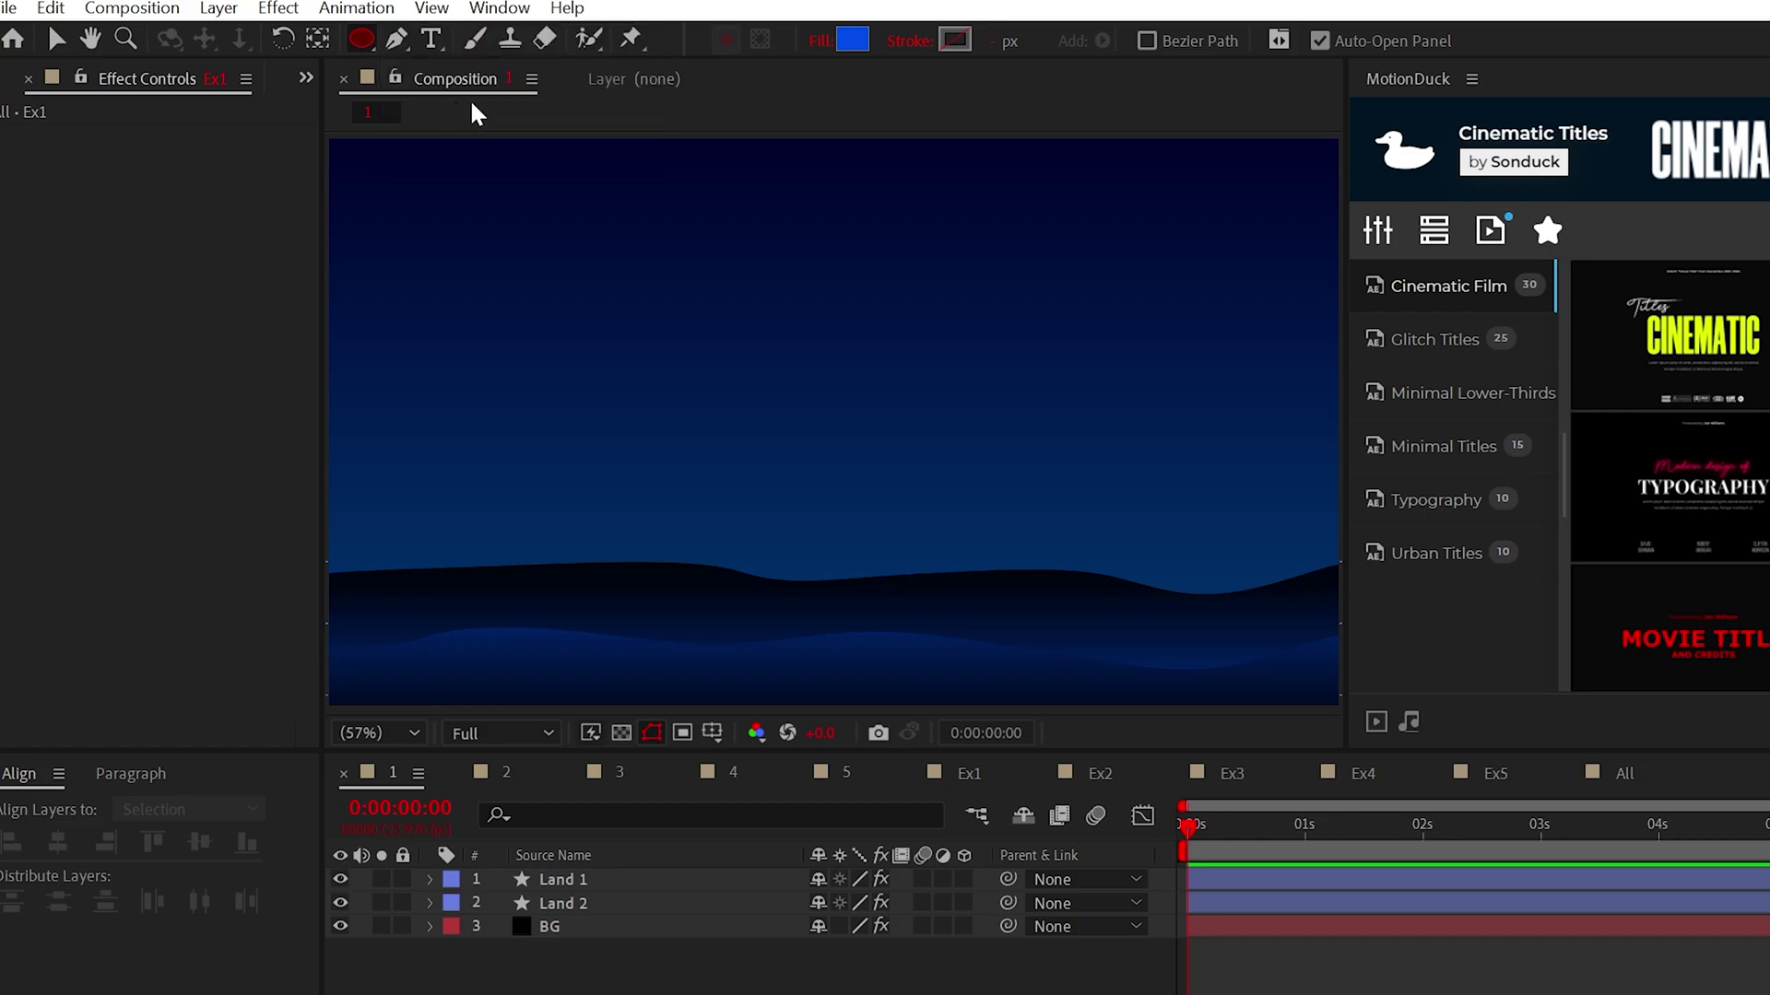
Draw a large dark navy (001748) circle above the hills.
{"action": "left_click", "coordinate": [853, 41]}
{"action": "left_click", "coordinate": [623, 411]}
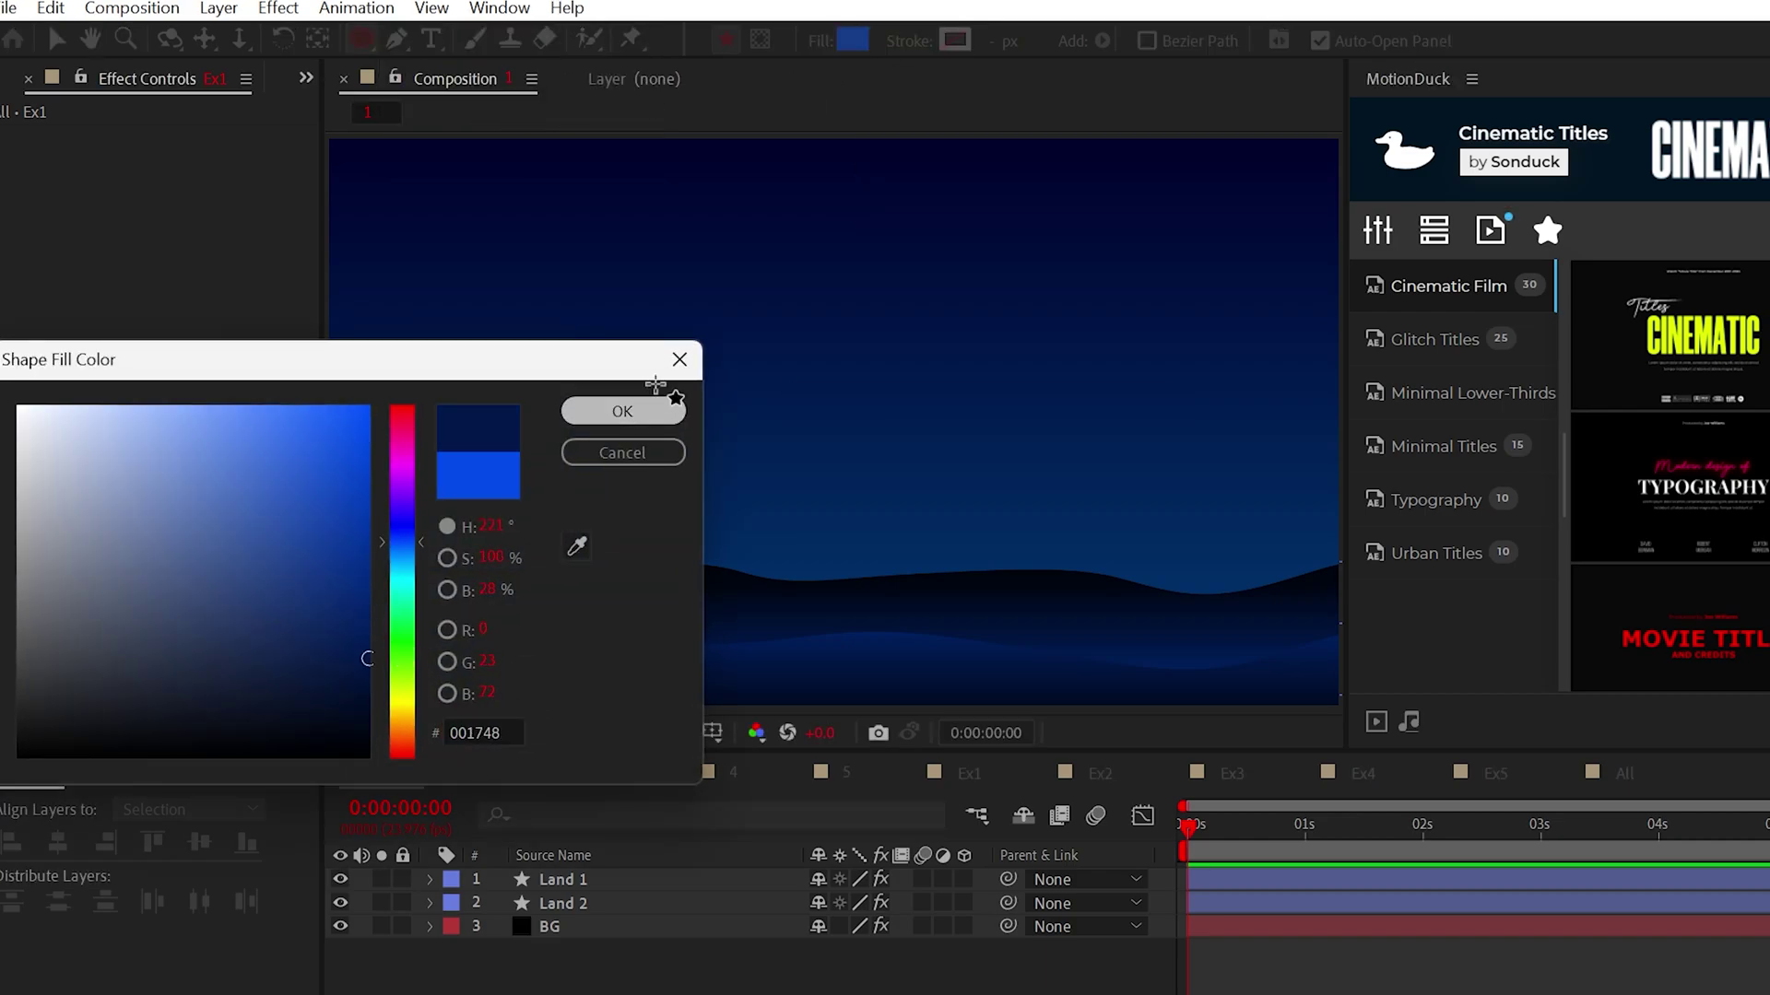
{"action": "left_click_drag", "start_coordinate": [762, 259], "coordinate": [1102, 615]}
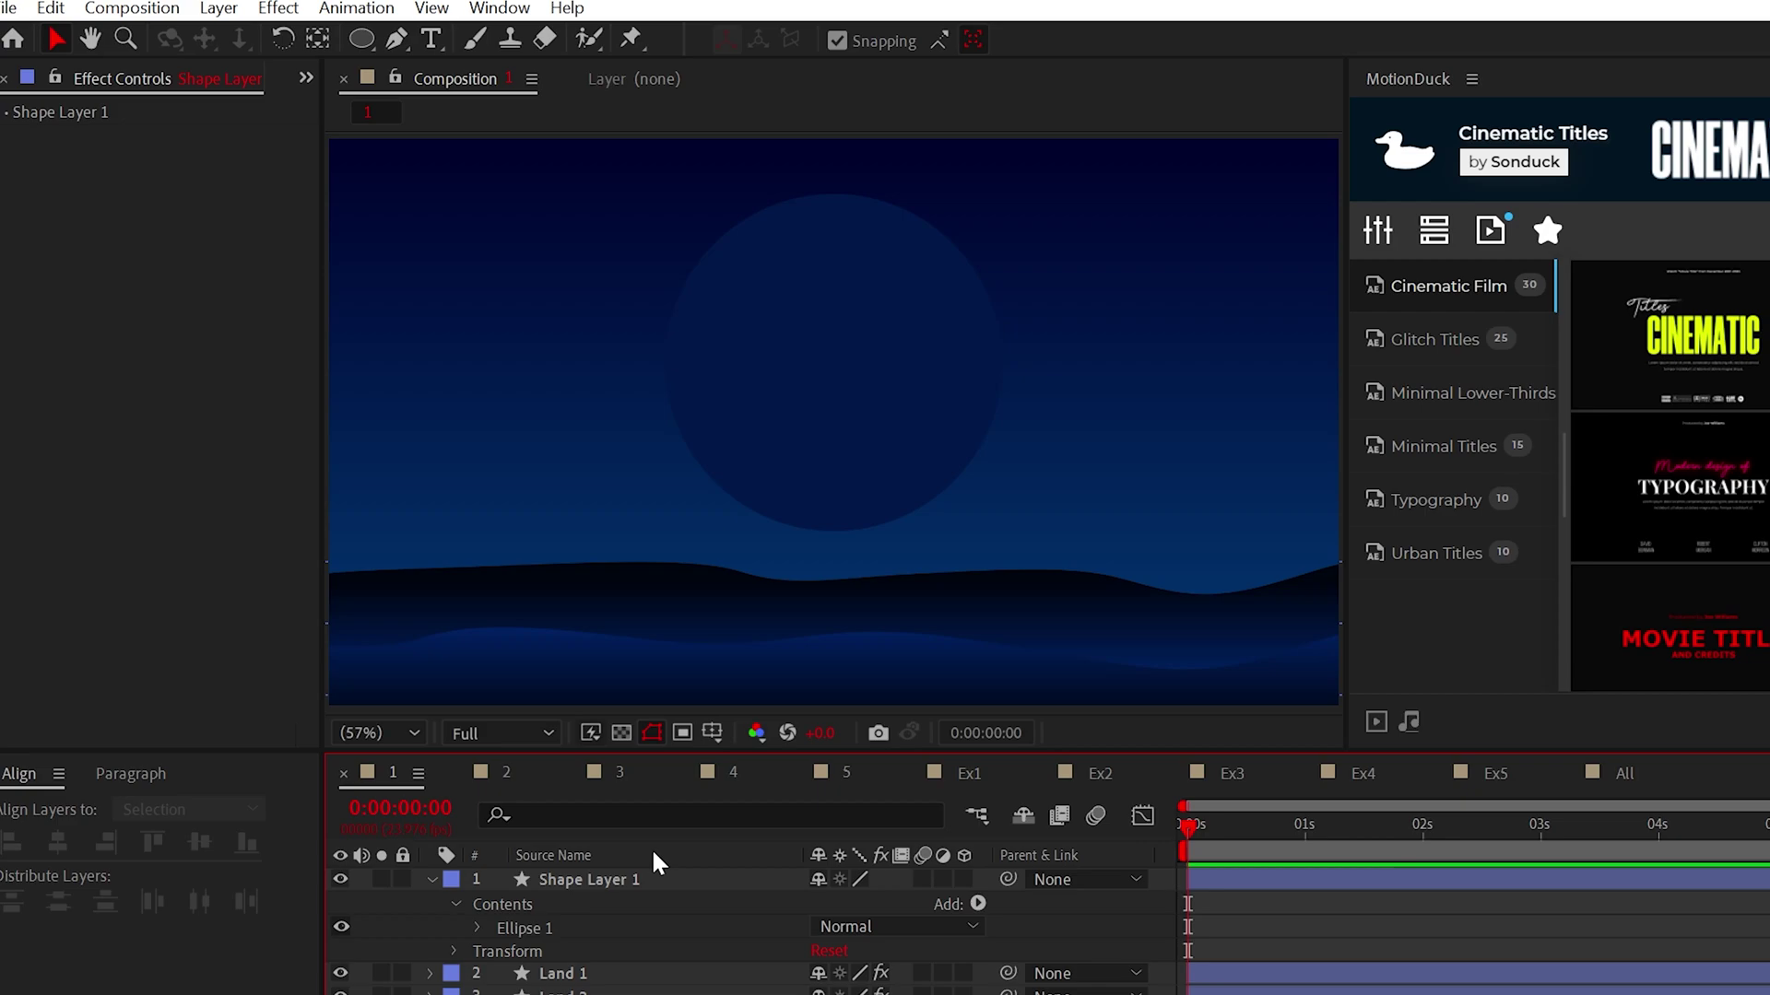
Give Shape Layer 1 a Gradient Overlay layer style shaded deep blue.
{"action": "left_click", "coordinate": [599, 877]}
{"action": "right_click", "coordinate": [599, 879]}
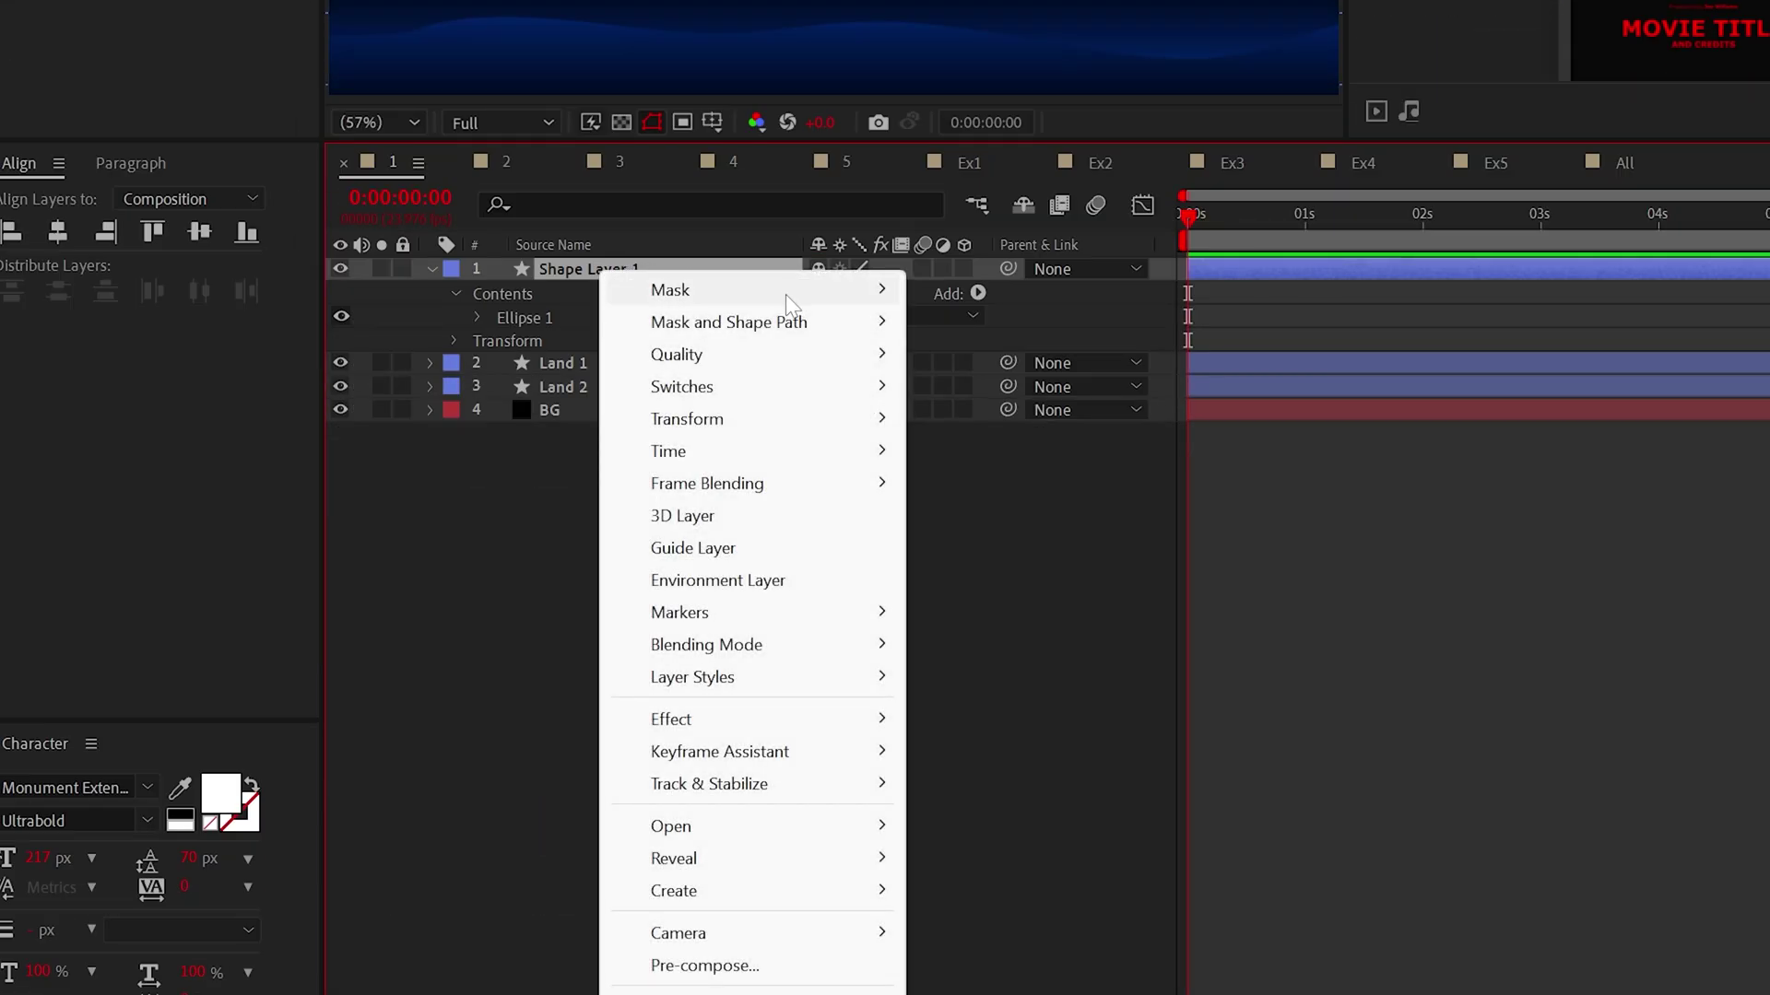
{"action": "mouse_move", "coordinate": [728, 676]}
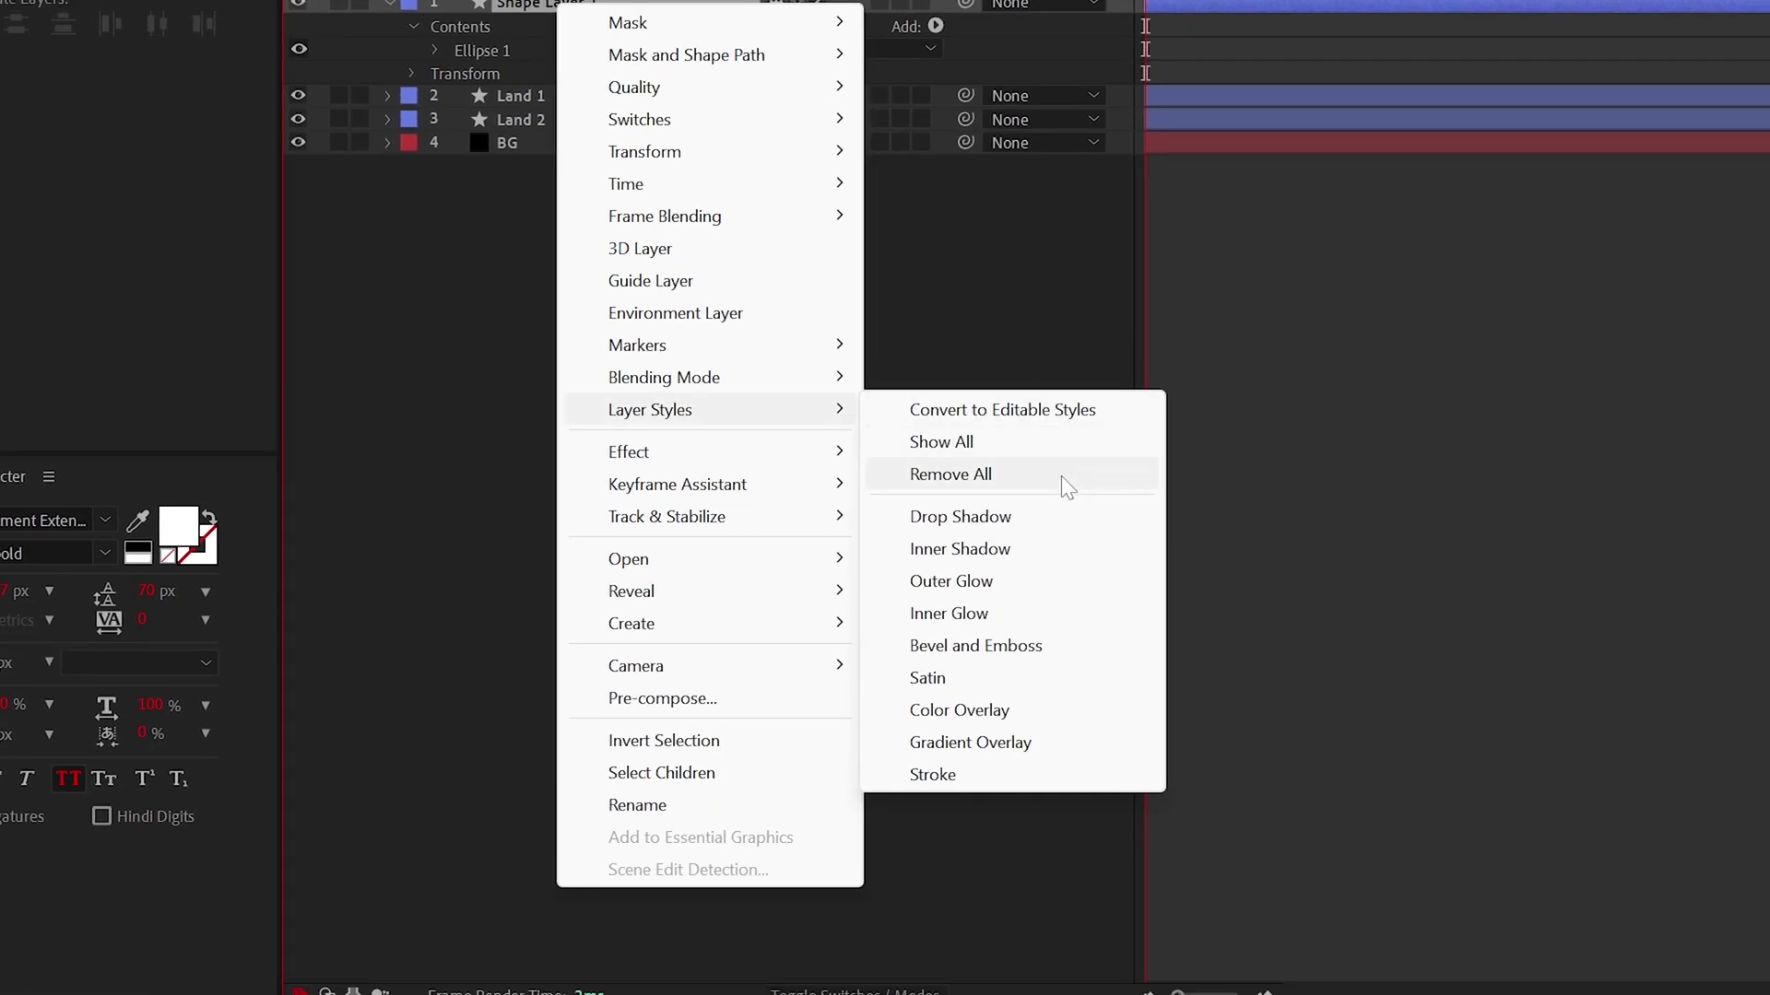
{"action": "left_click", "coordinate": [970, 742]}
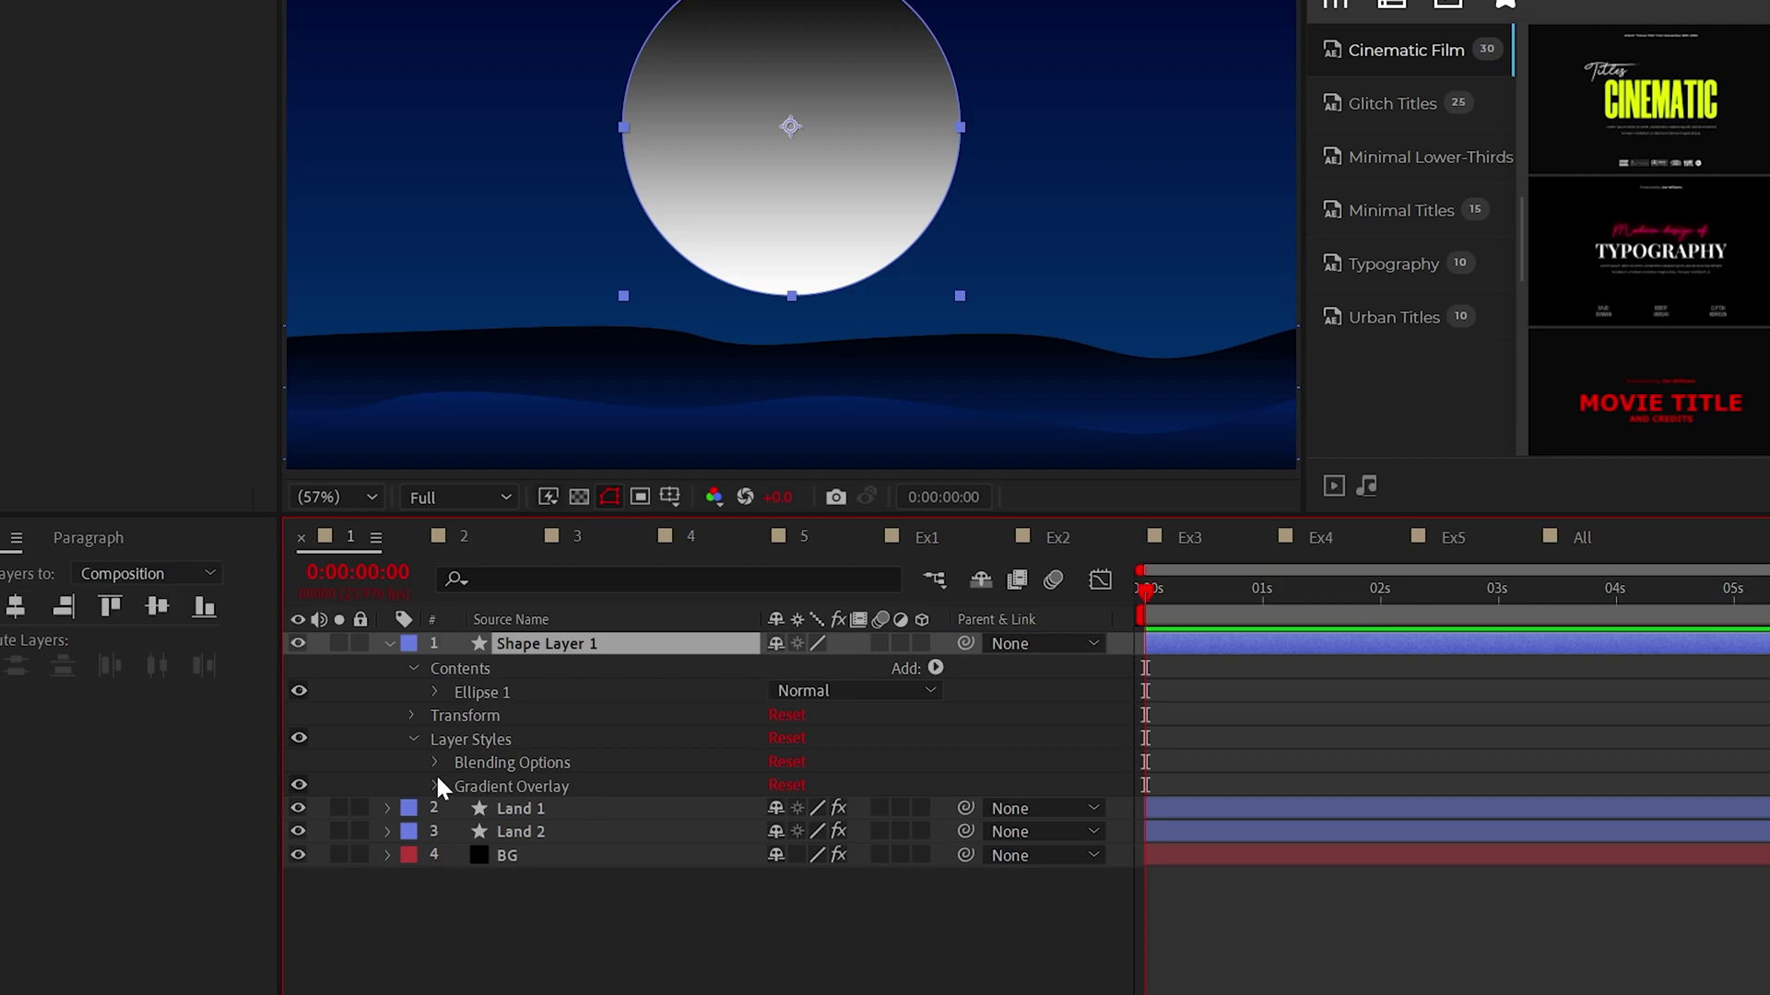
{"action": "left_click", "coordinate": [435, 786]}
{"action": "left_click", "coordinate": [810, 861]}
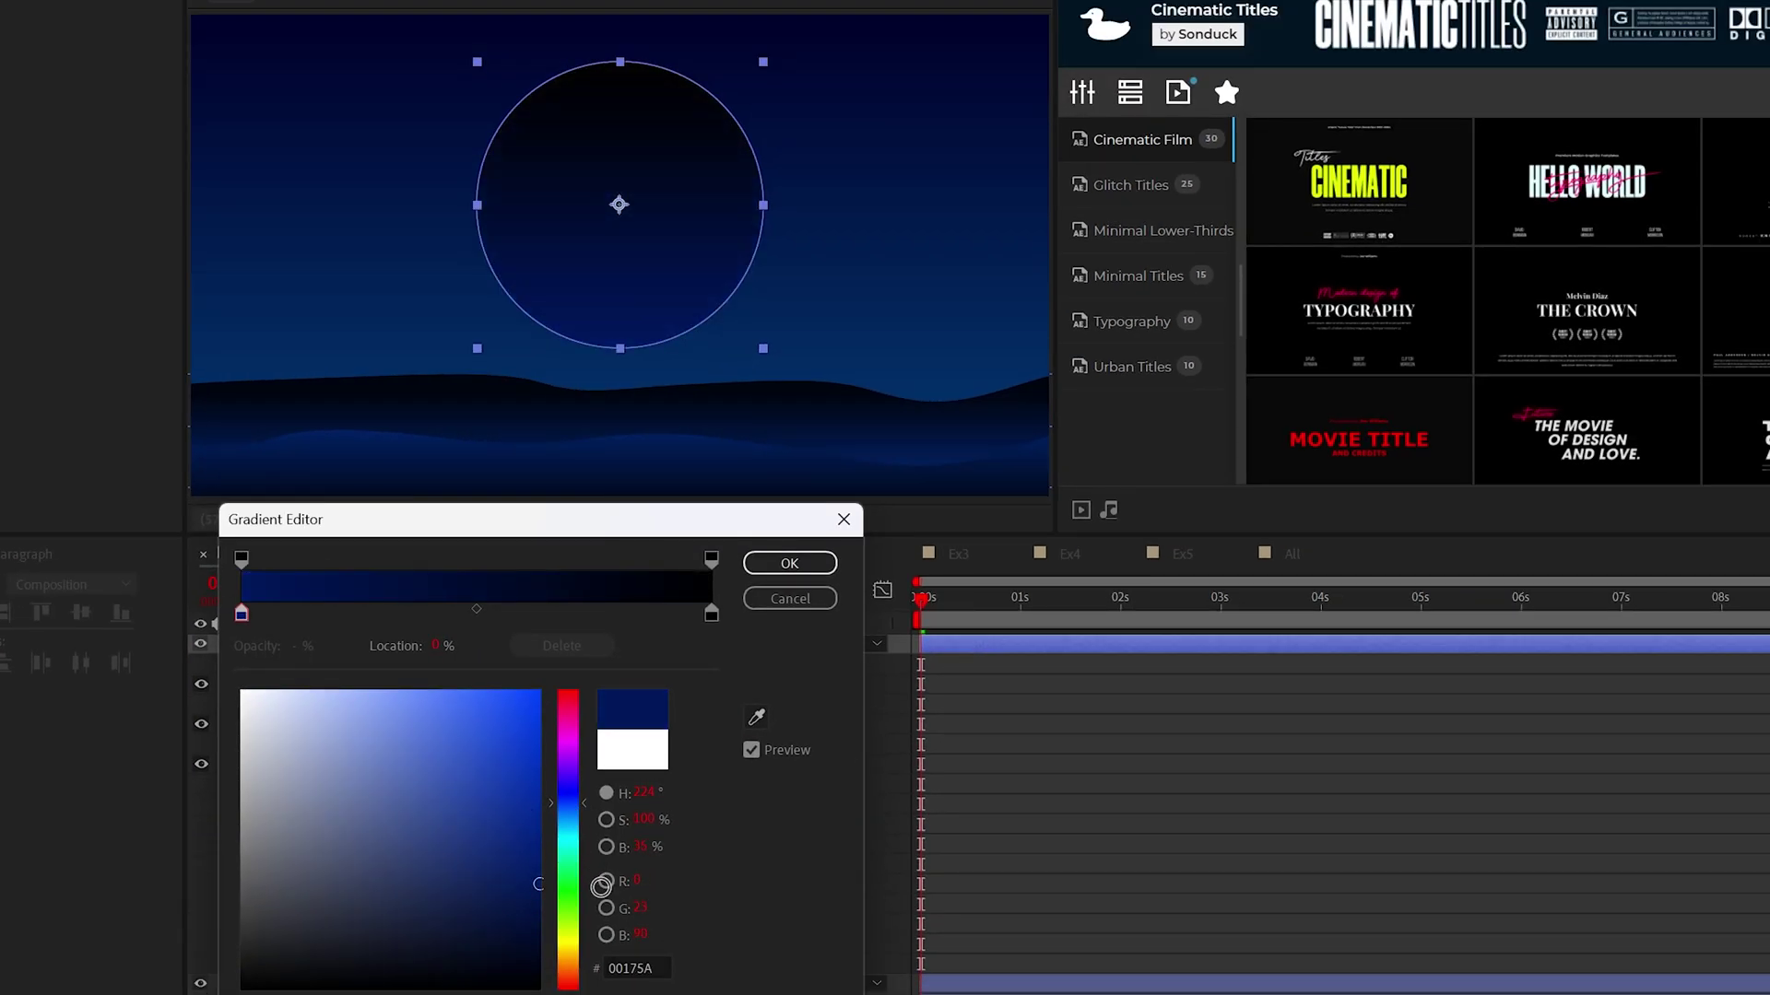
{"action": "left_click_drag", "start_coordinate": [573, 857], "coordinate": [571, 803]}
{"action": "left_click_drag", "start_coordinate": [538, 815], "coordinate": [602, 815]}
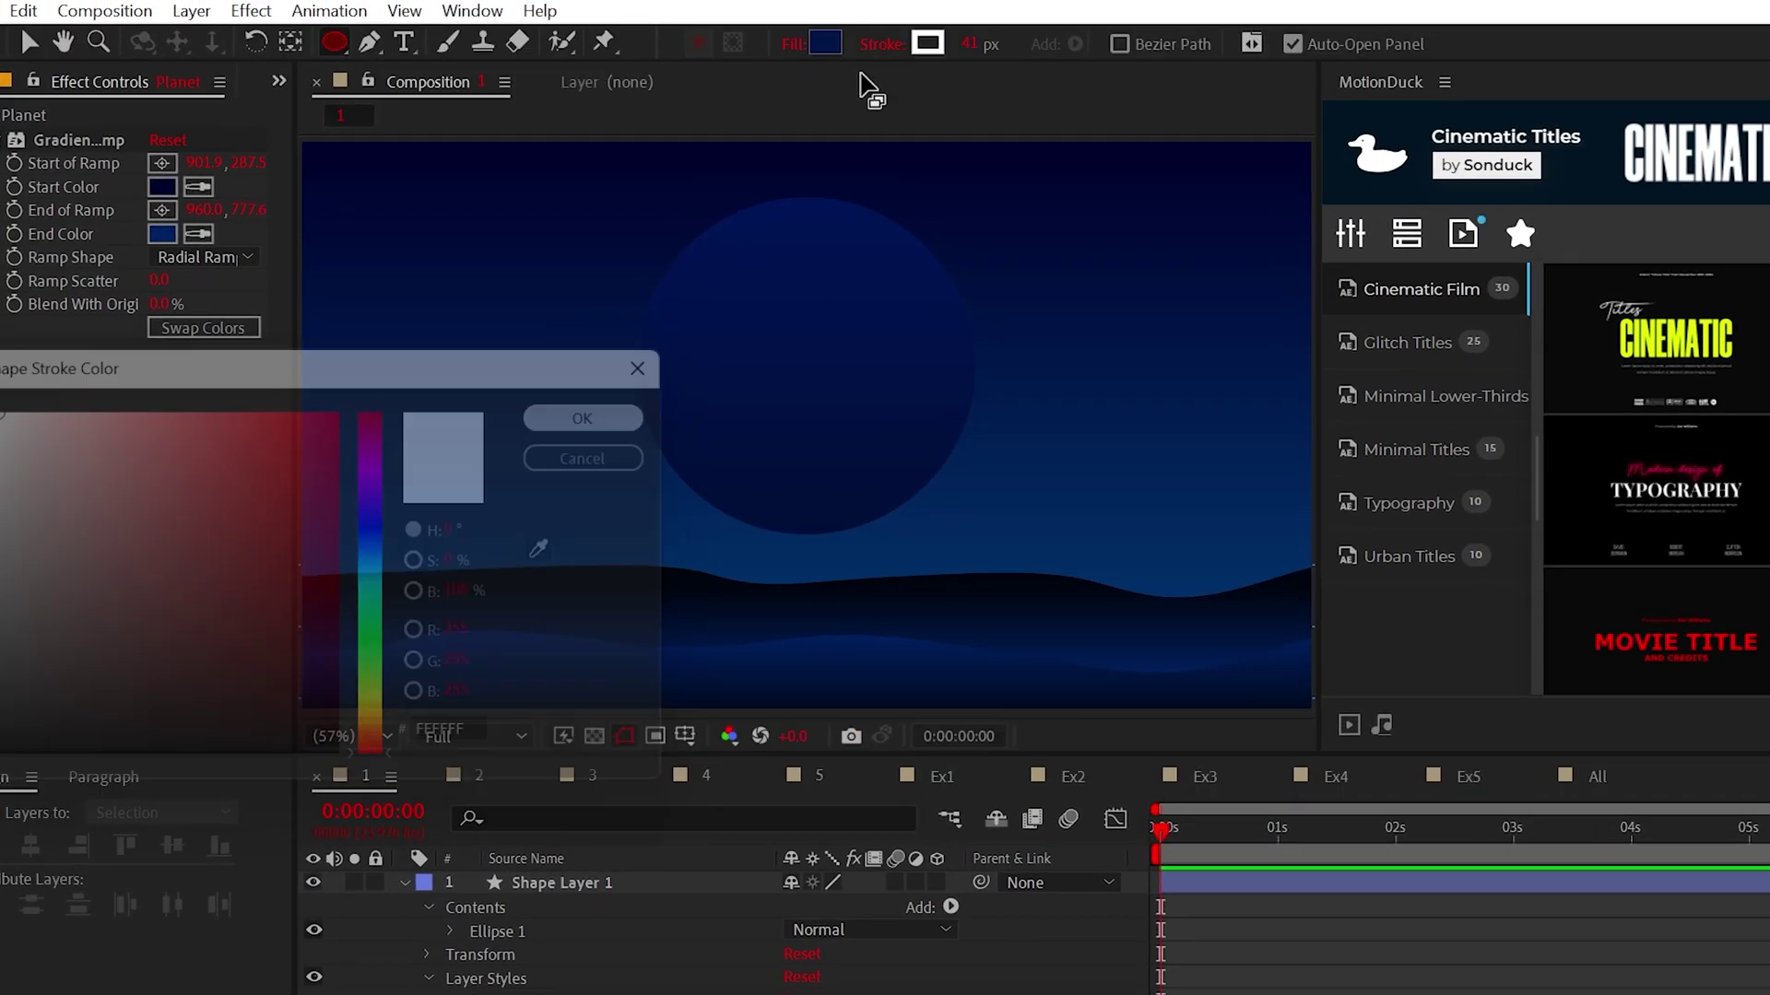
Change the ring's fill setting and rotate Shape Layer 2 90° on X.
{"action": "left_click", "coordinate": [795, 41]}
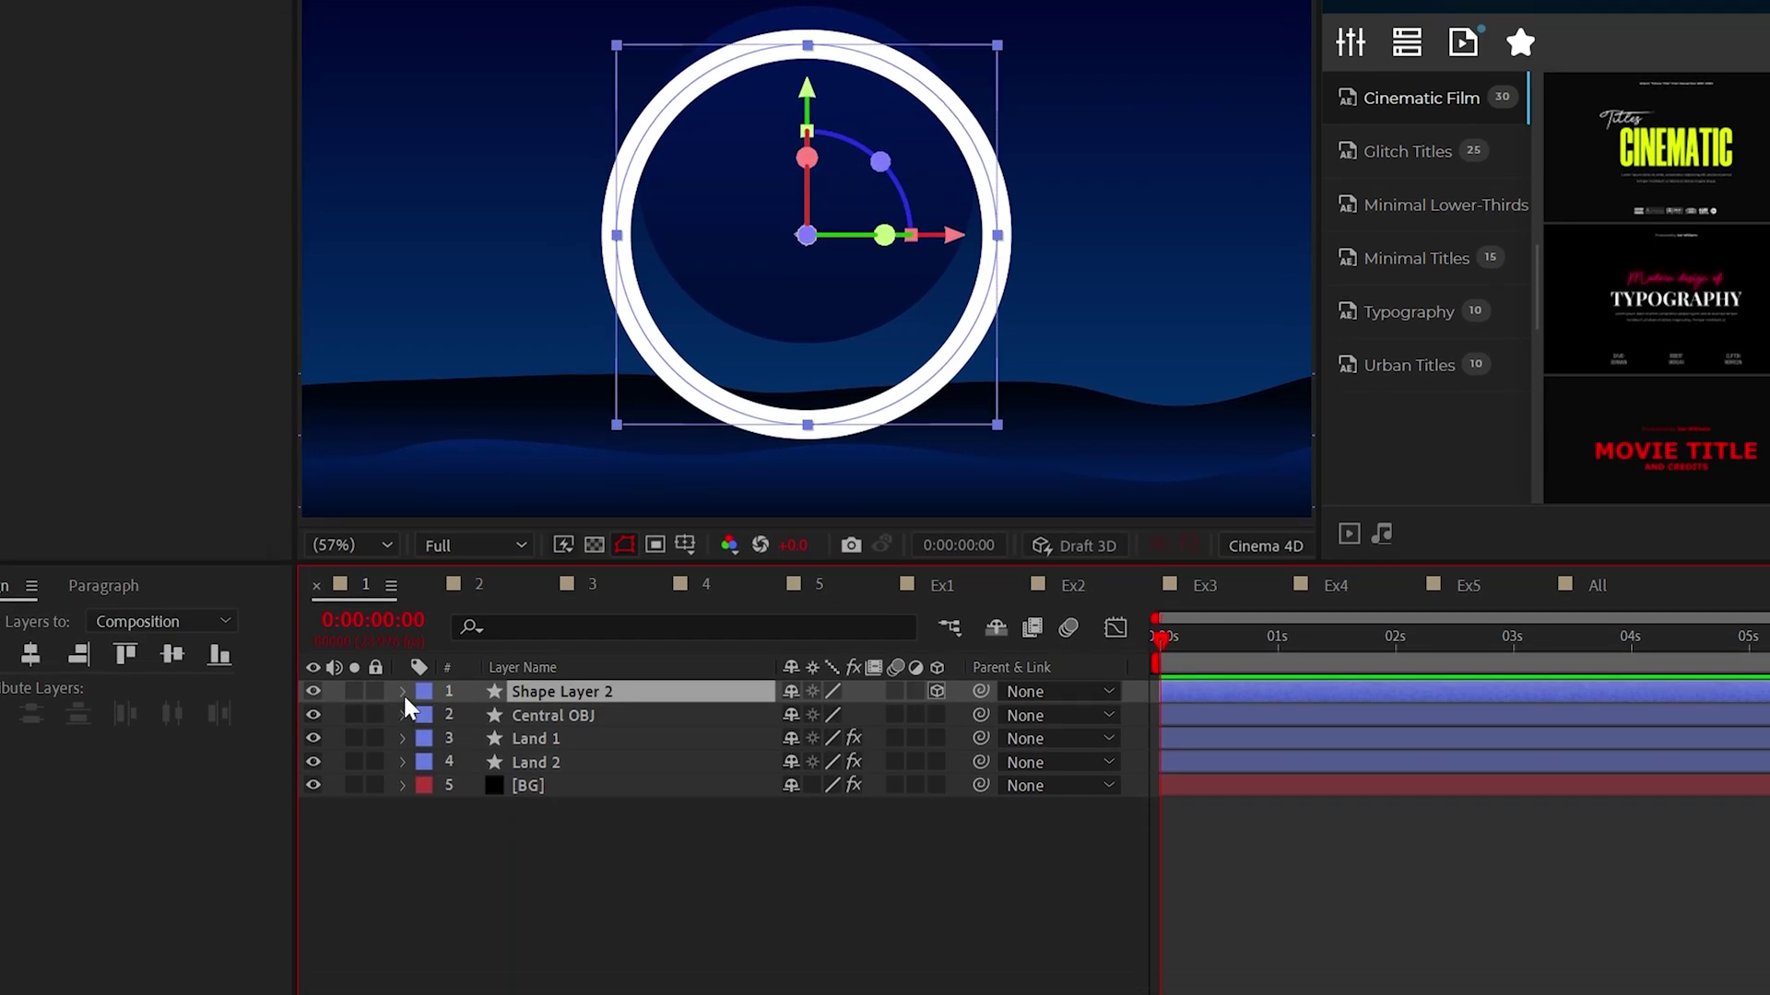
{"action": "left_click", "coordinate": [403, 693]}
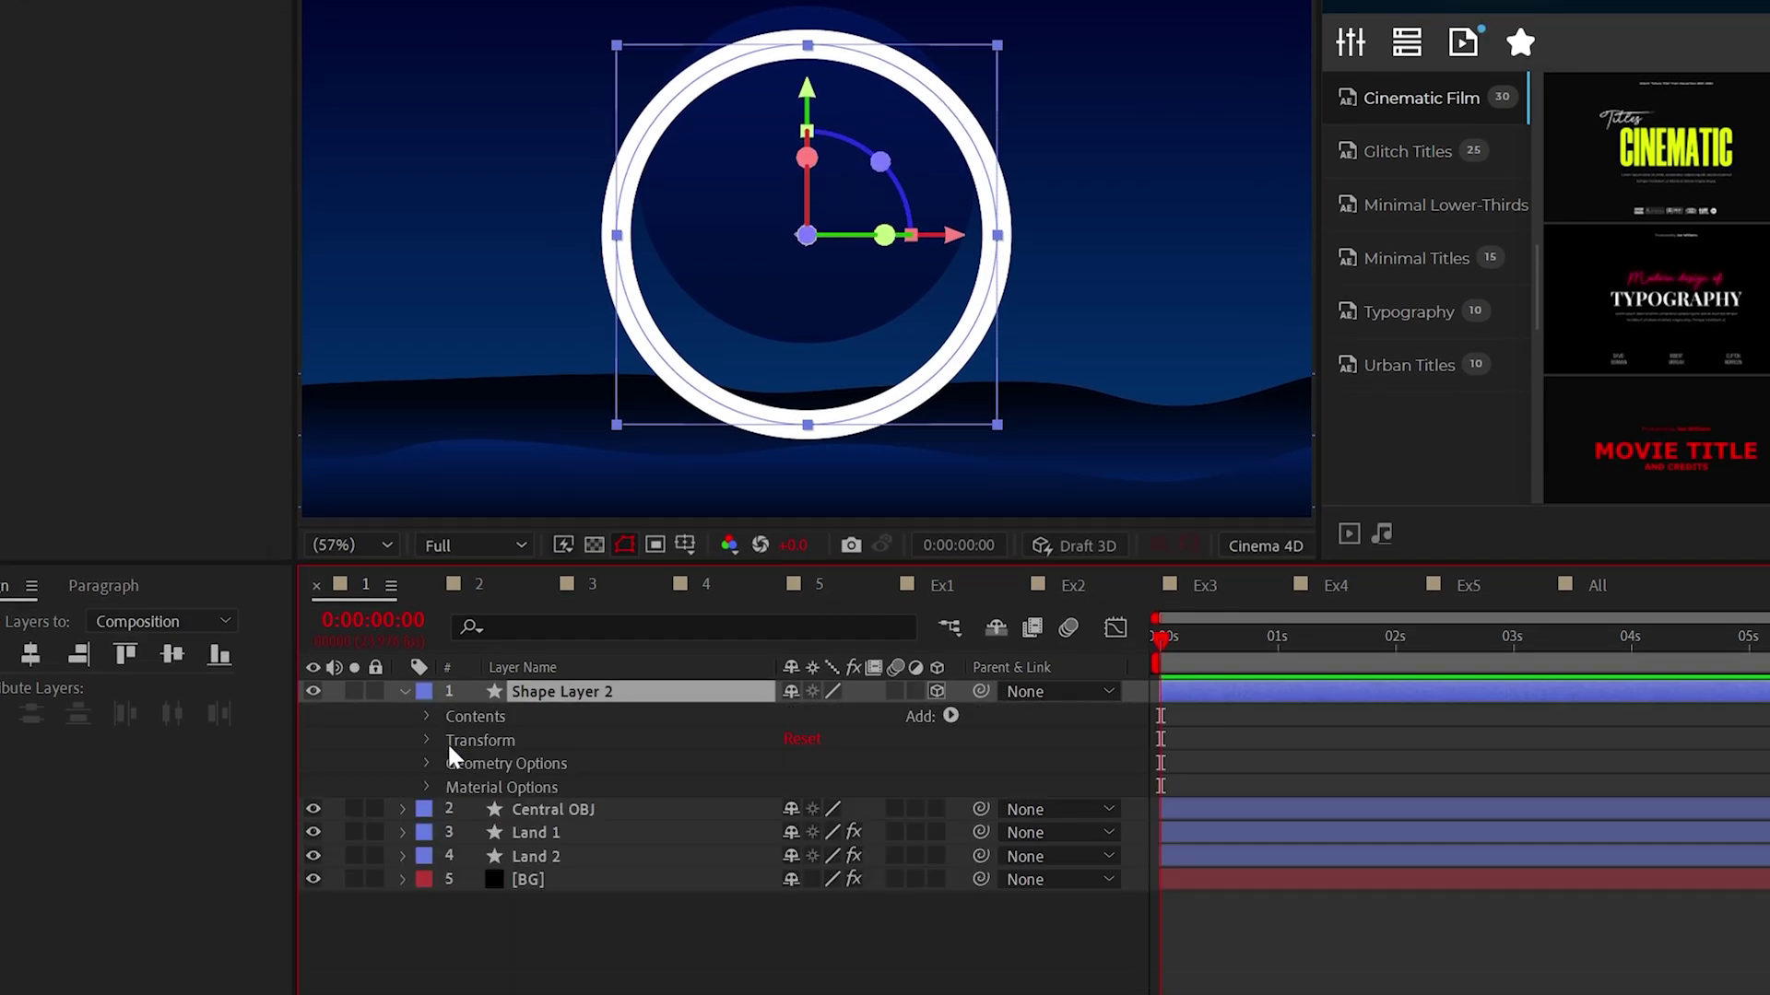
{"action": "left_click", "coordinate": [430, 740]}
{"action": "key", "text": "Return"}
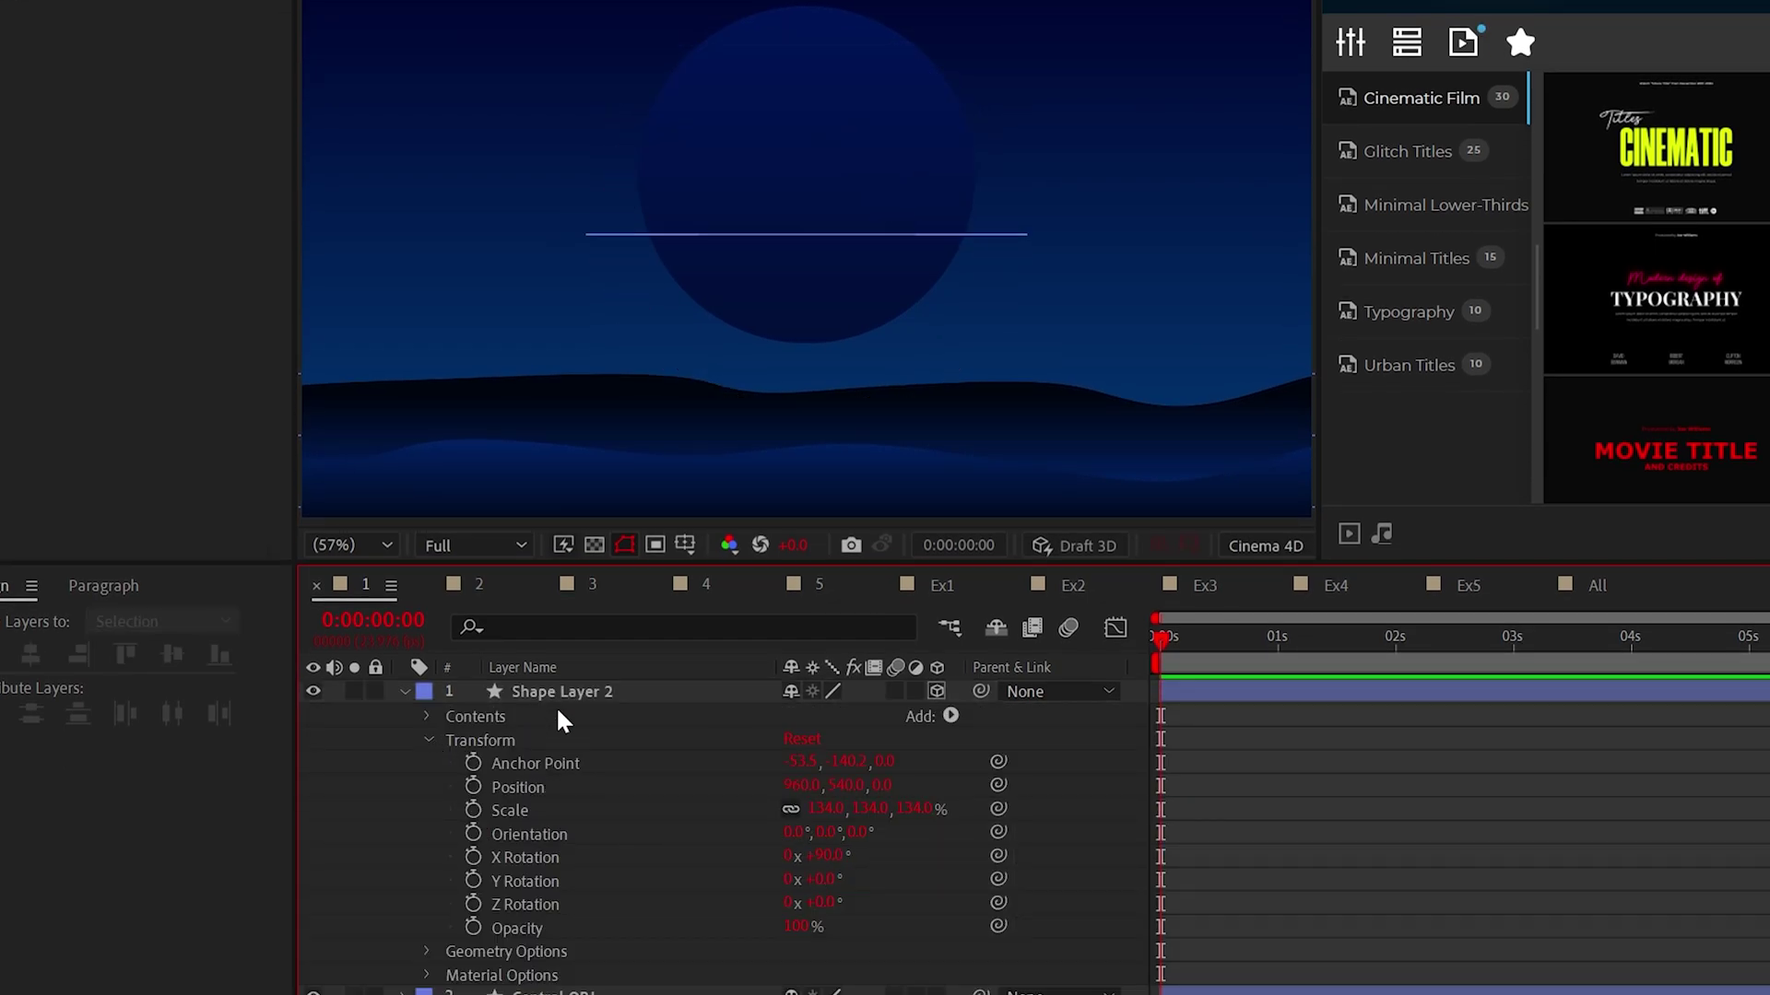
{"action": "key", "text": "p"}
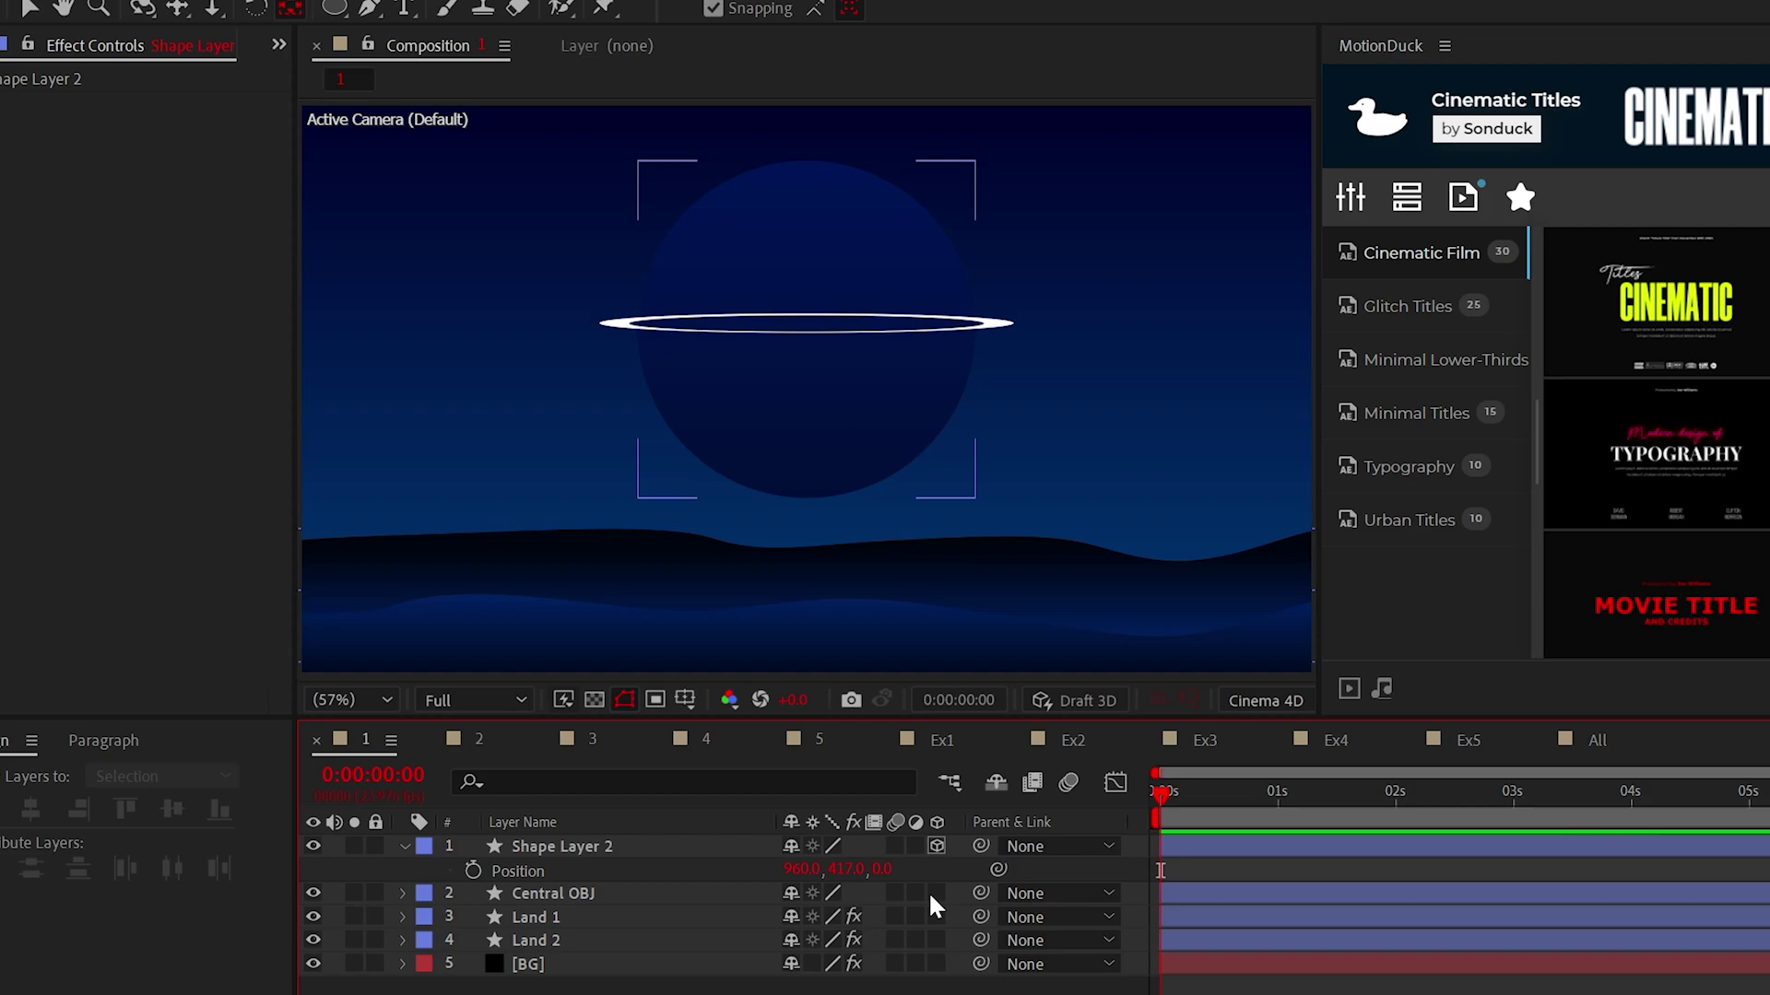
Scale the ring up around the planet, then select the Central OBJ layer.
{"action": "left_click", "coordinate": [601, 849]}
{"action": "key", "text": "s"}
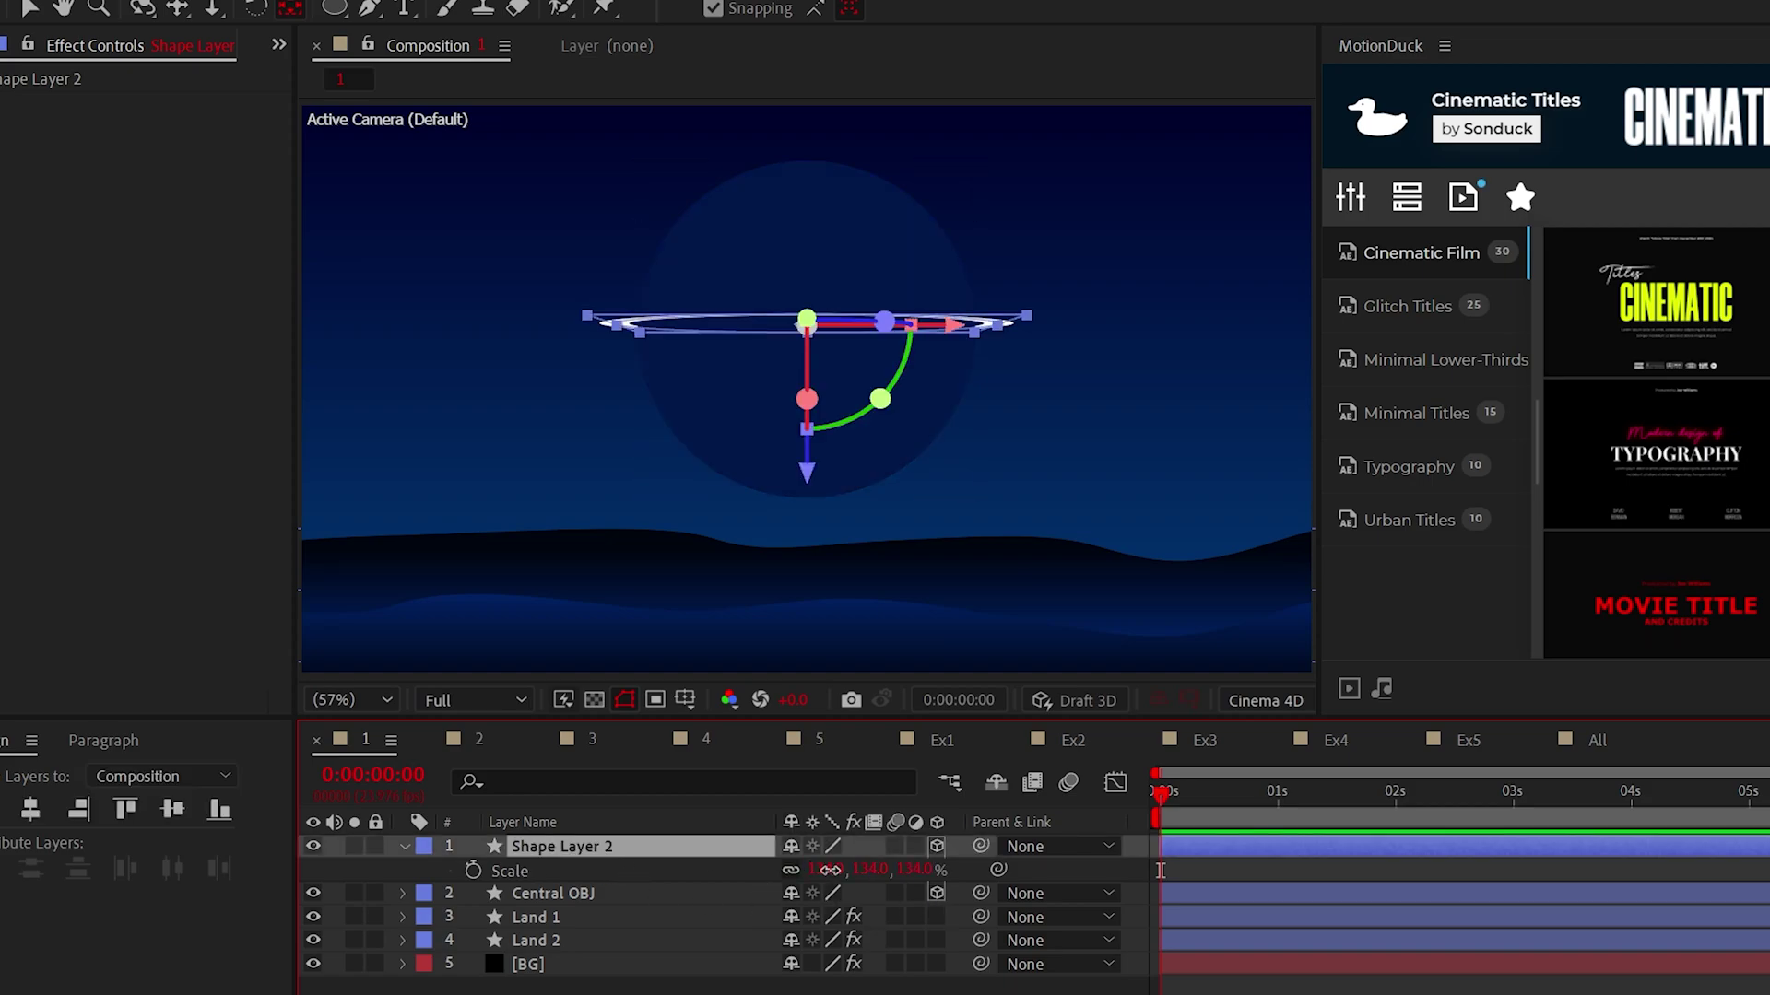
{"action": "left_click_drag", "start_coordinate": [826, 870], "coordinate": [849, 901]}
{"action": "left_click", "coordinate": [719, 893]}
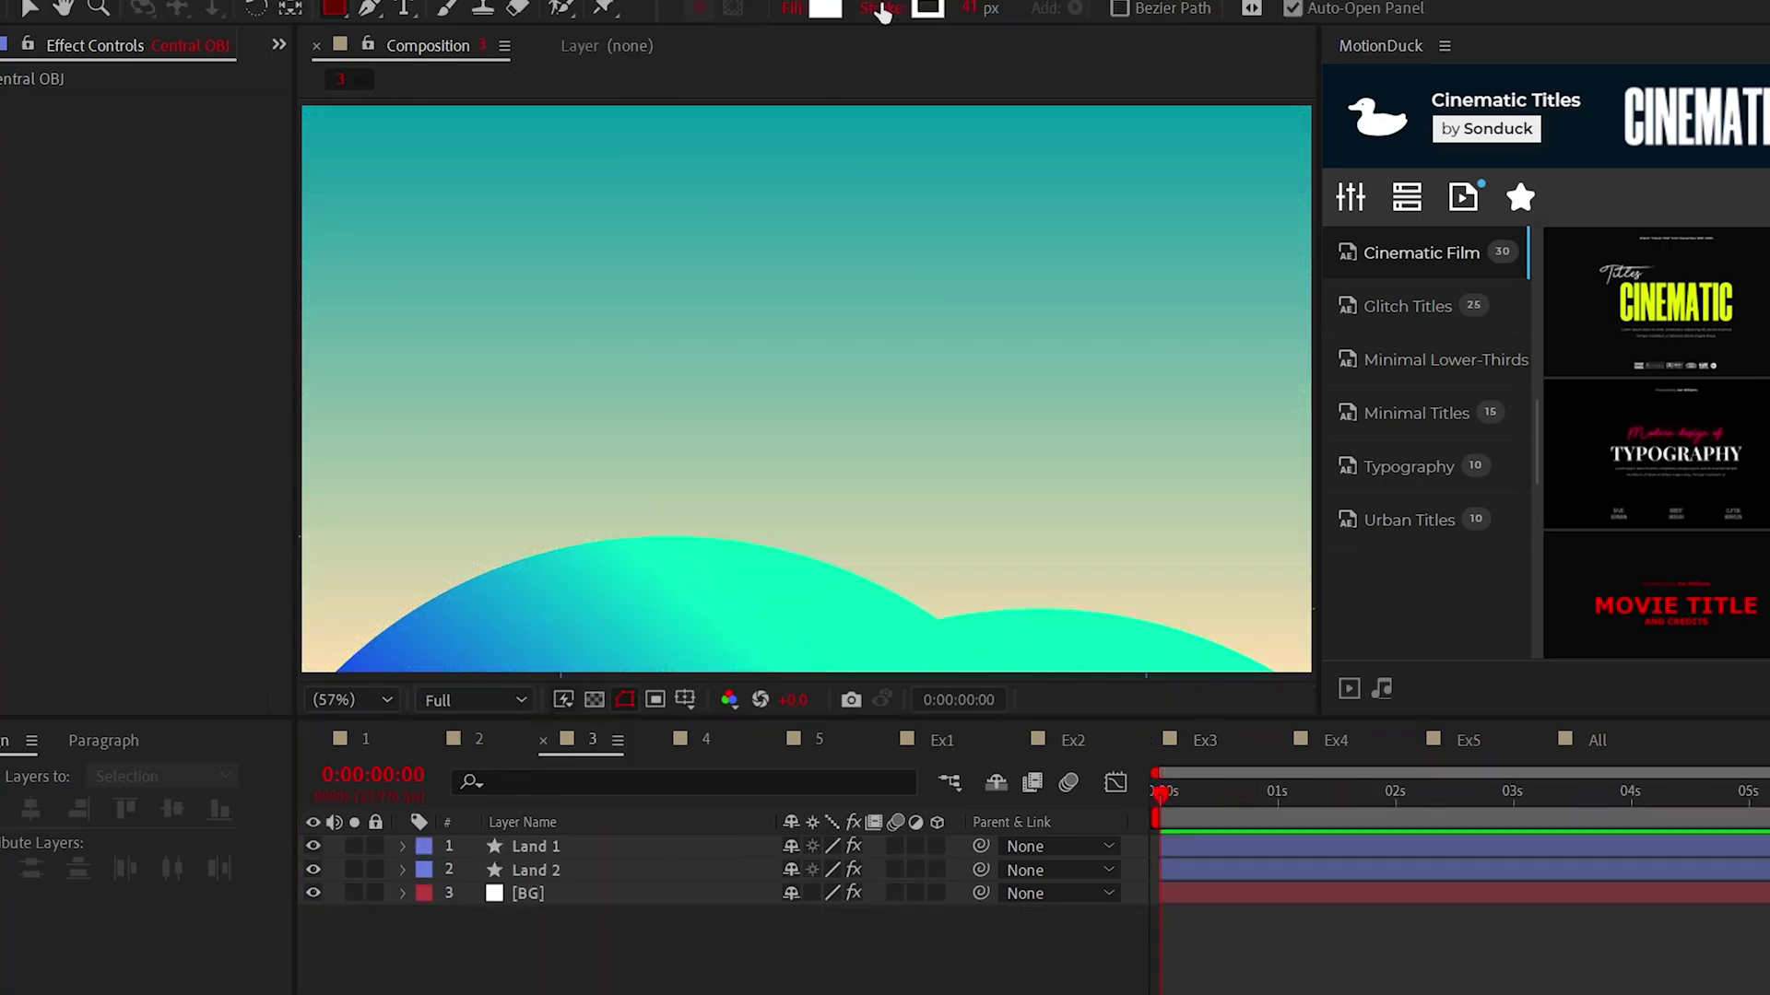
Draw a white stroked square above the teal hills.
{"action": "left_click", "coordinate": [878, 13]}
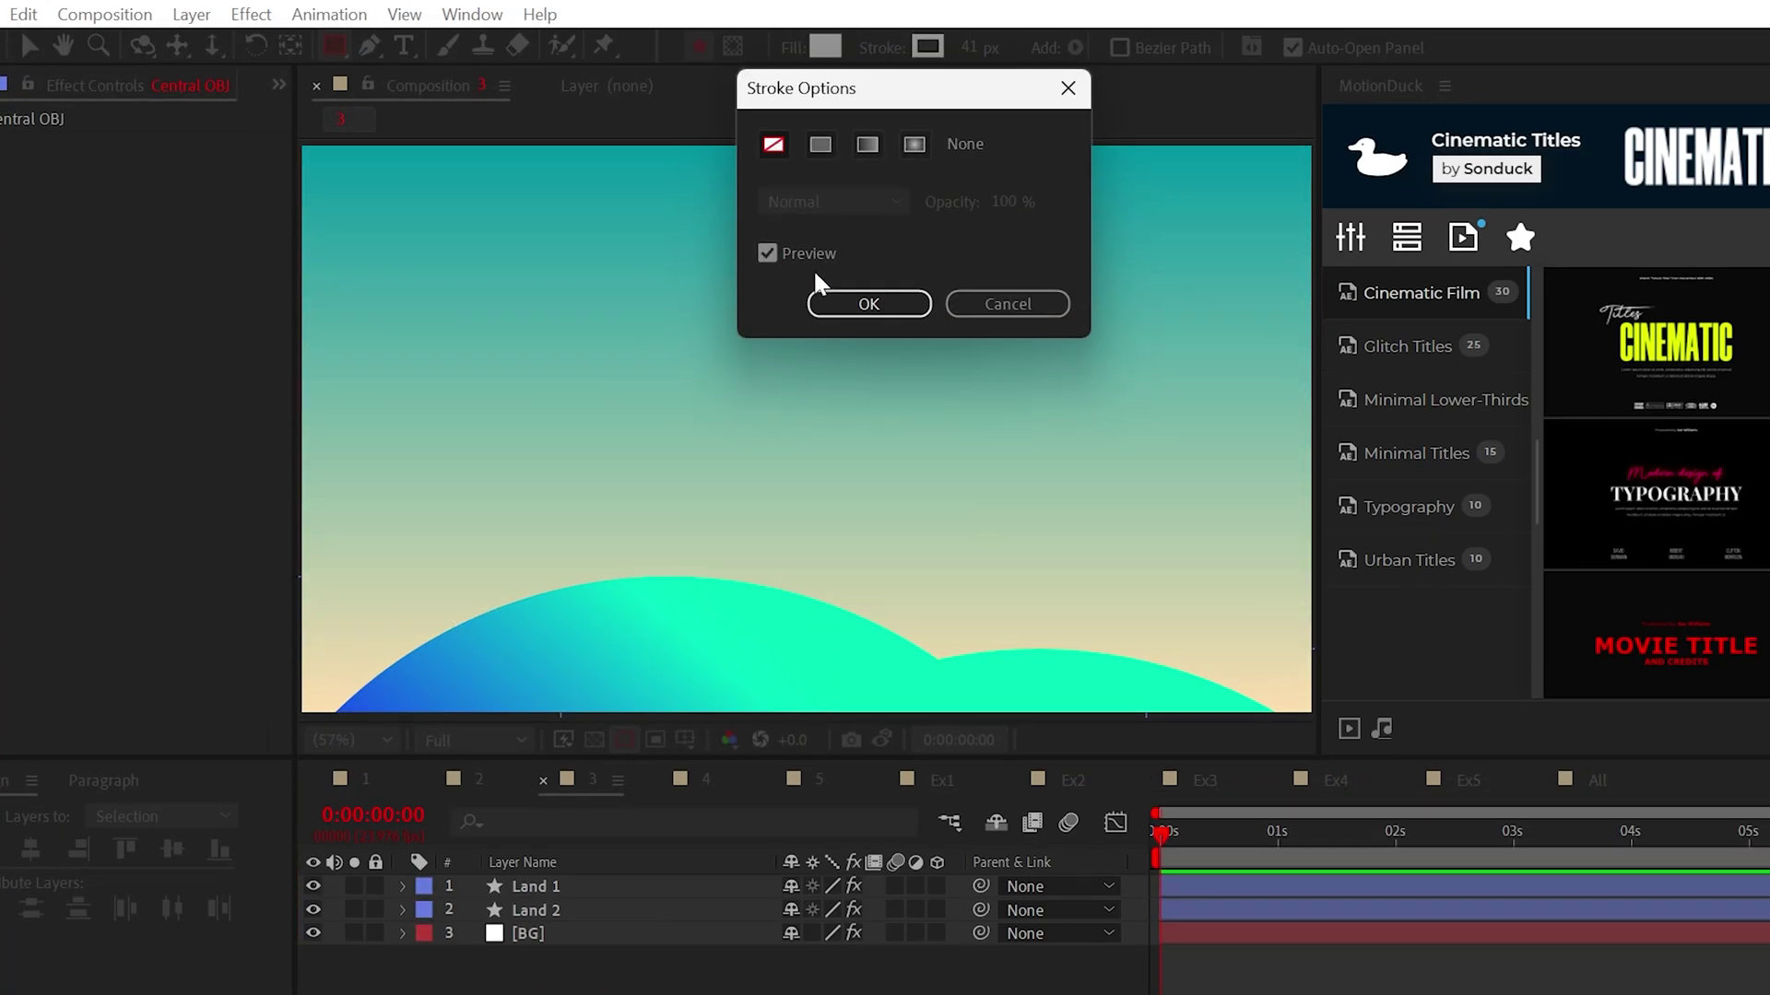
{"action": "left_click", "coordinate": [834, 304]}
{"action": "left_click_drag", "start_coordinate": [765, 342], "coordinate": [960, 537]}
Set the composition's 3D renderer to Cinema 4D.
{"action": "left_click", "coordinate": [104, 13]}
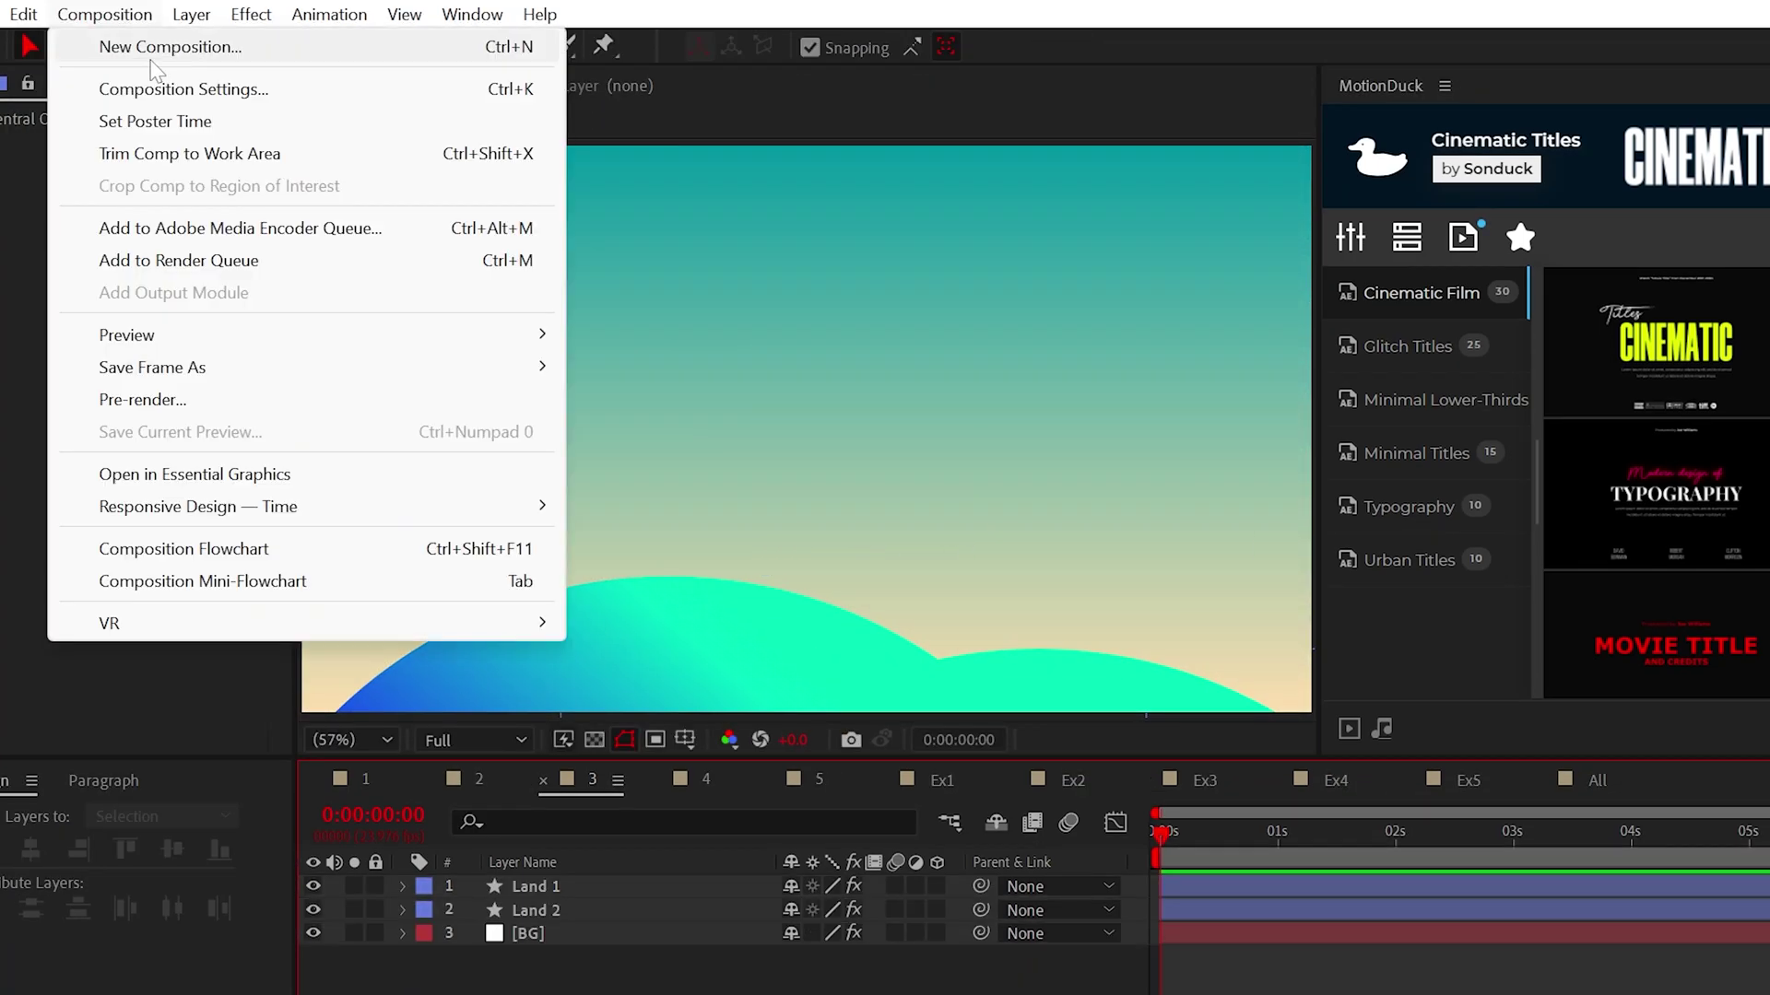
{"action": "left_click", "coordinate": [118, 83]}
{"action": "left_click", "coordinate": [257, 137]}
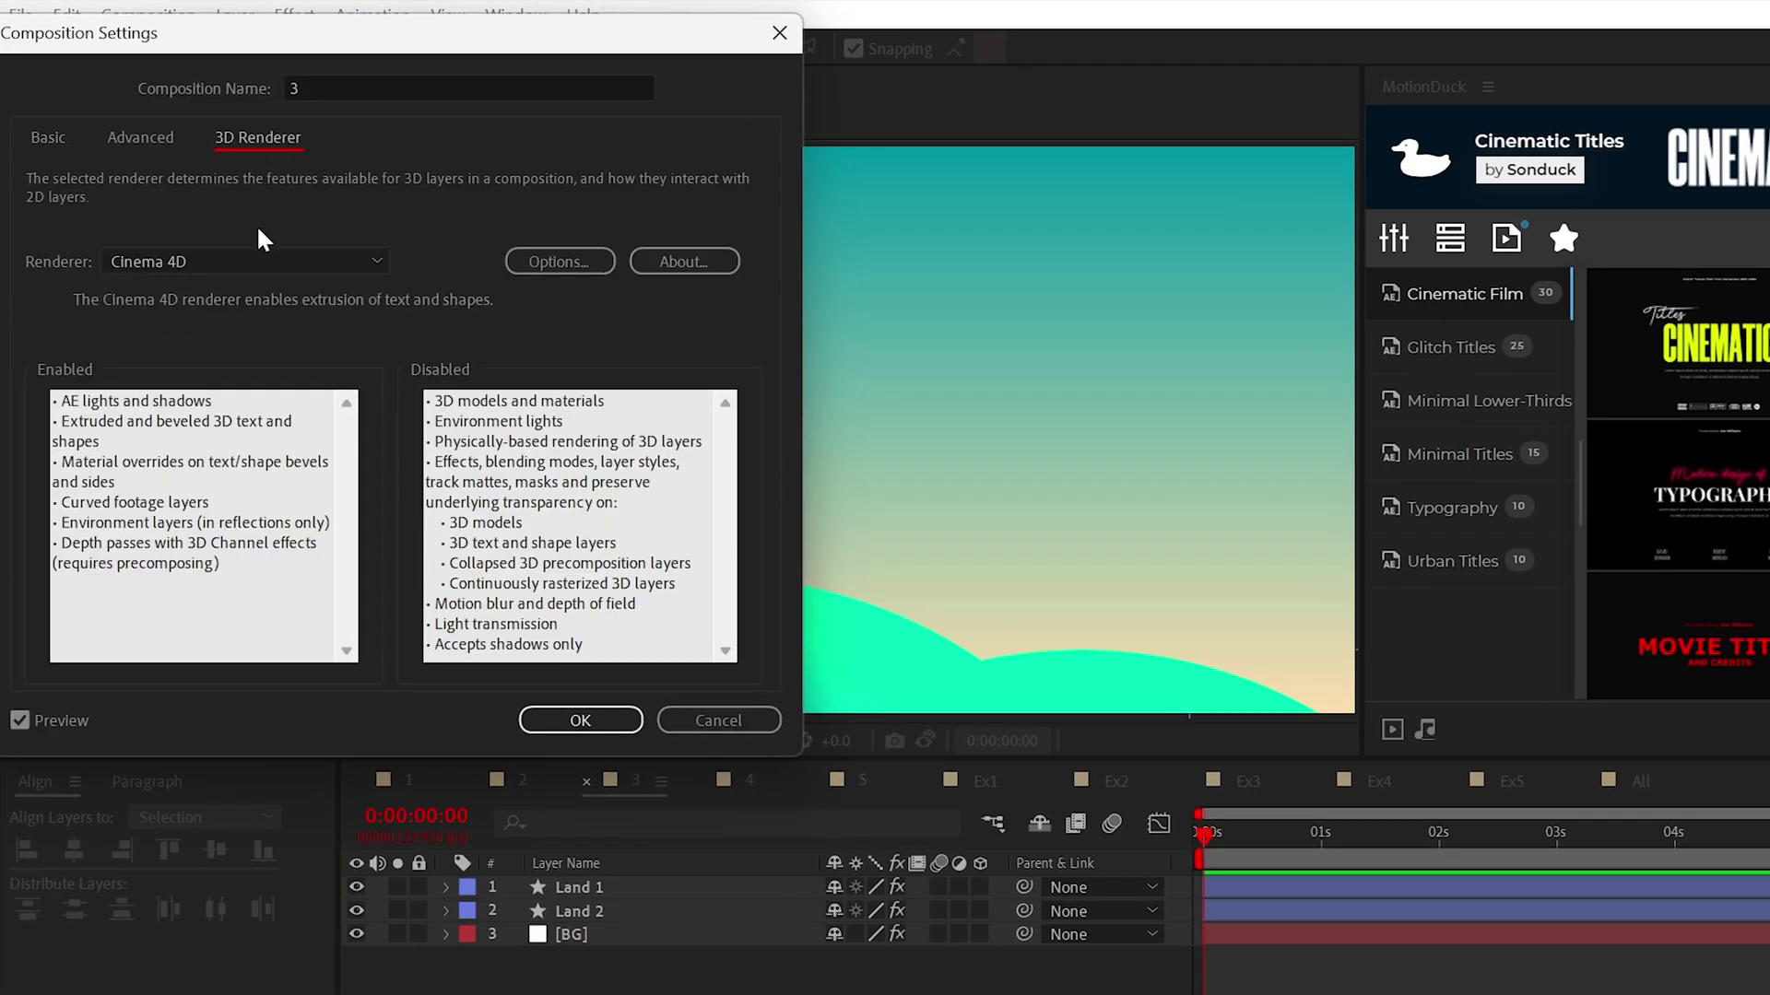
{"action": "left_click", "coordinate": [244, 261]}
{"action": "left_click", "coordinate": [221, 348]}
{"action": "left_click", "coordinate": [580, 719]}
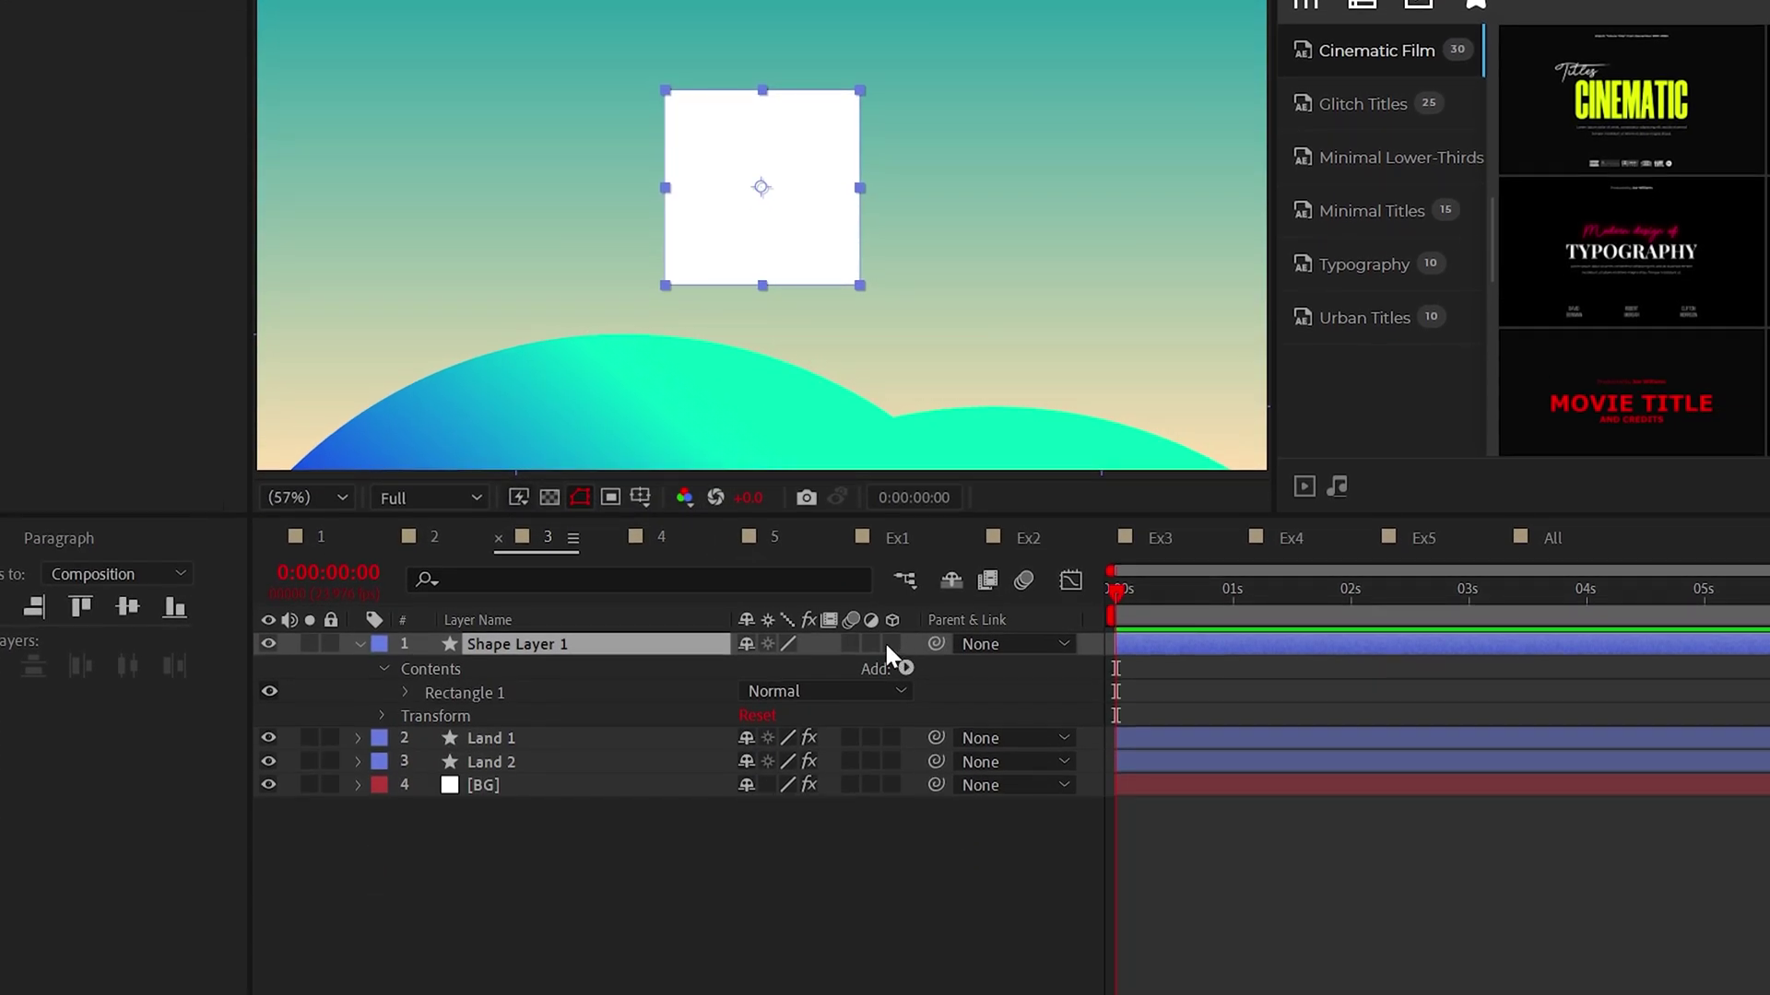
Make the square 3D and set its extrusion depth to match the 371.7 size.
{"action": "left_click", "coordinate": [891, 643]}
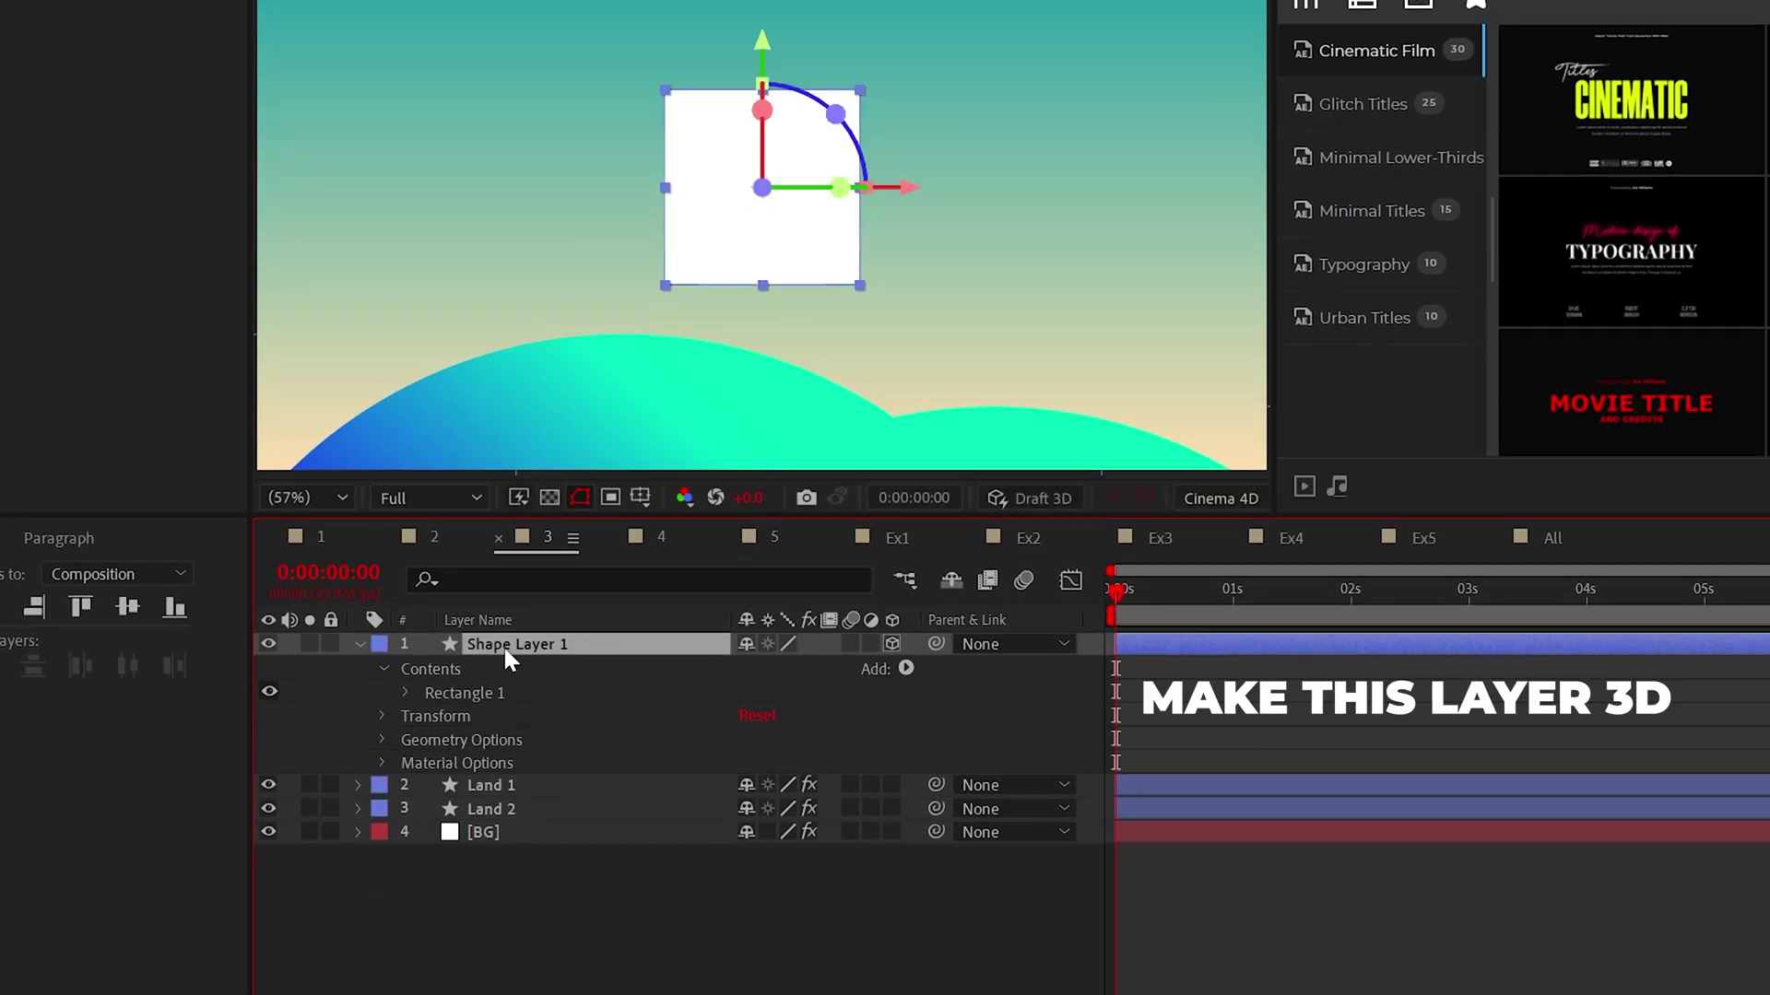
{"action": "left_click", "coordinate": [382, 740]}
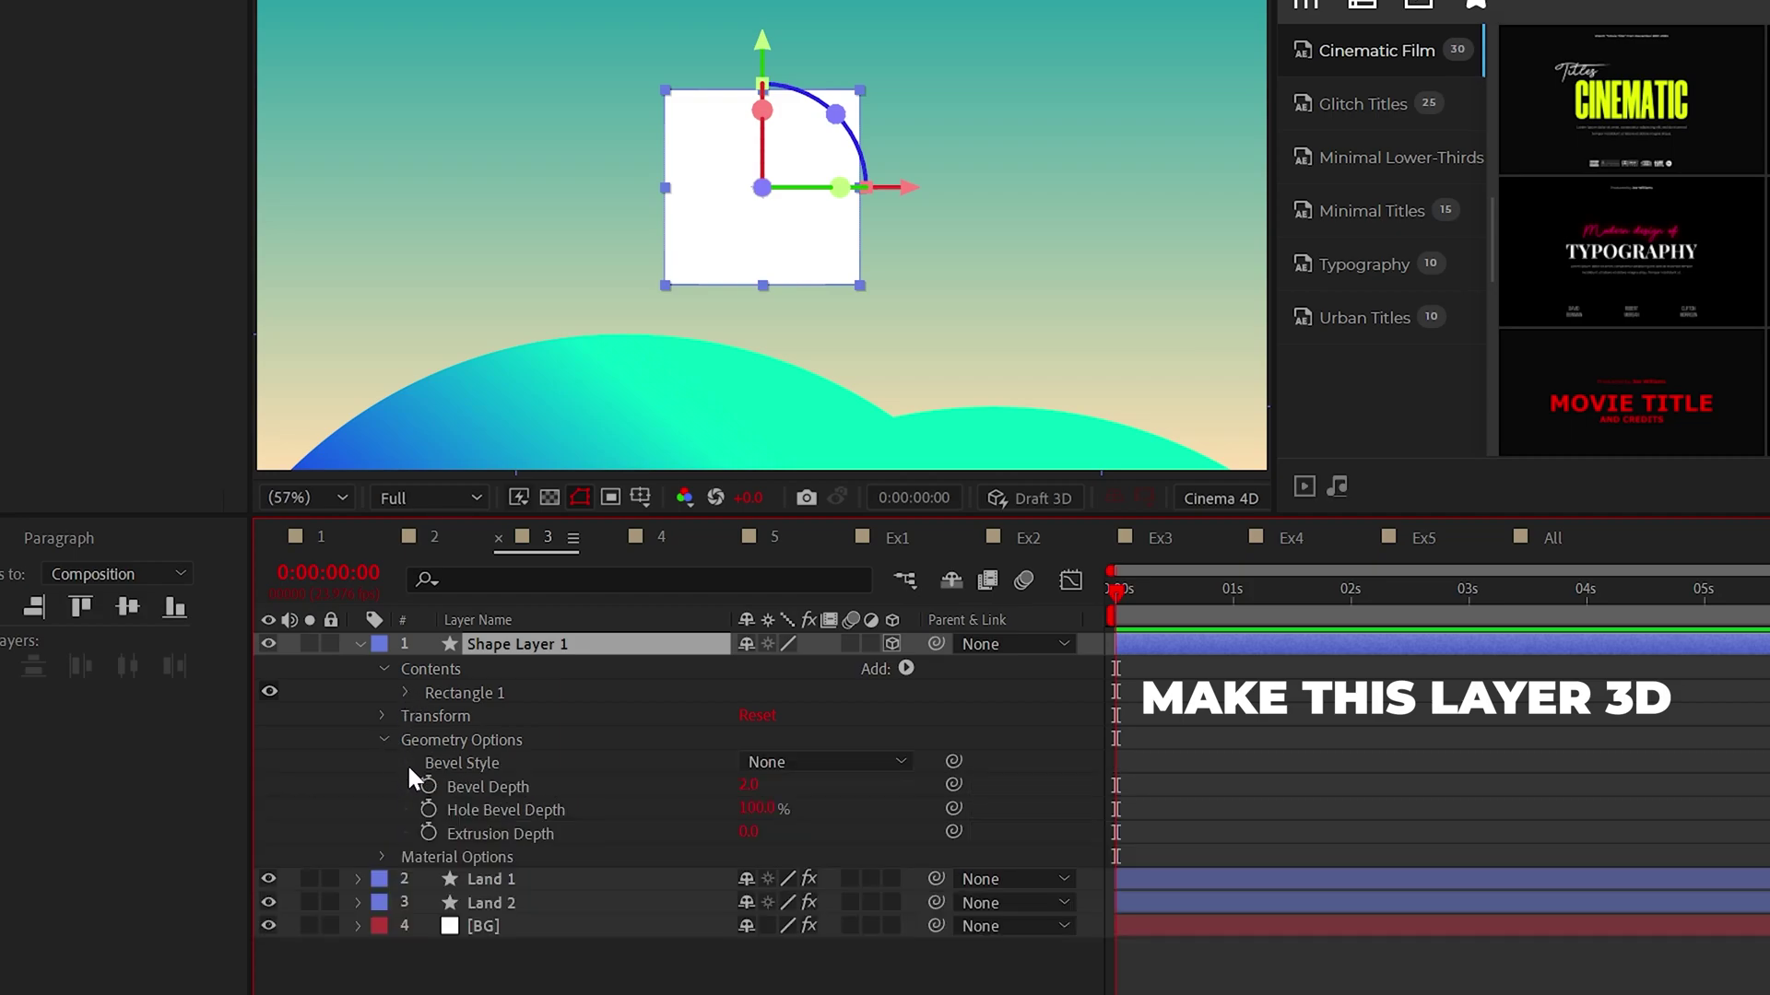
{"action": "left_click_drag", "start_coordinate": [843, 830], "coordinate": [863, 830]}
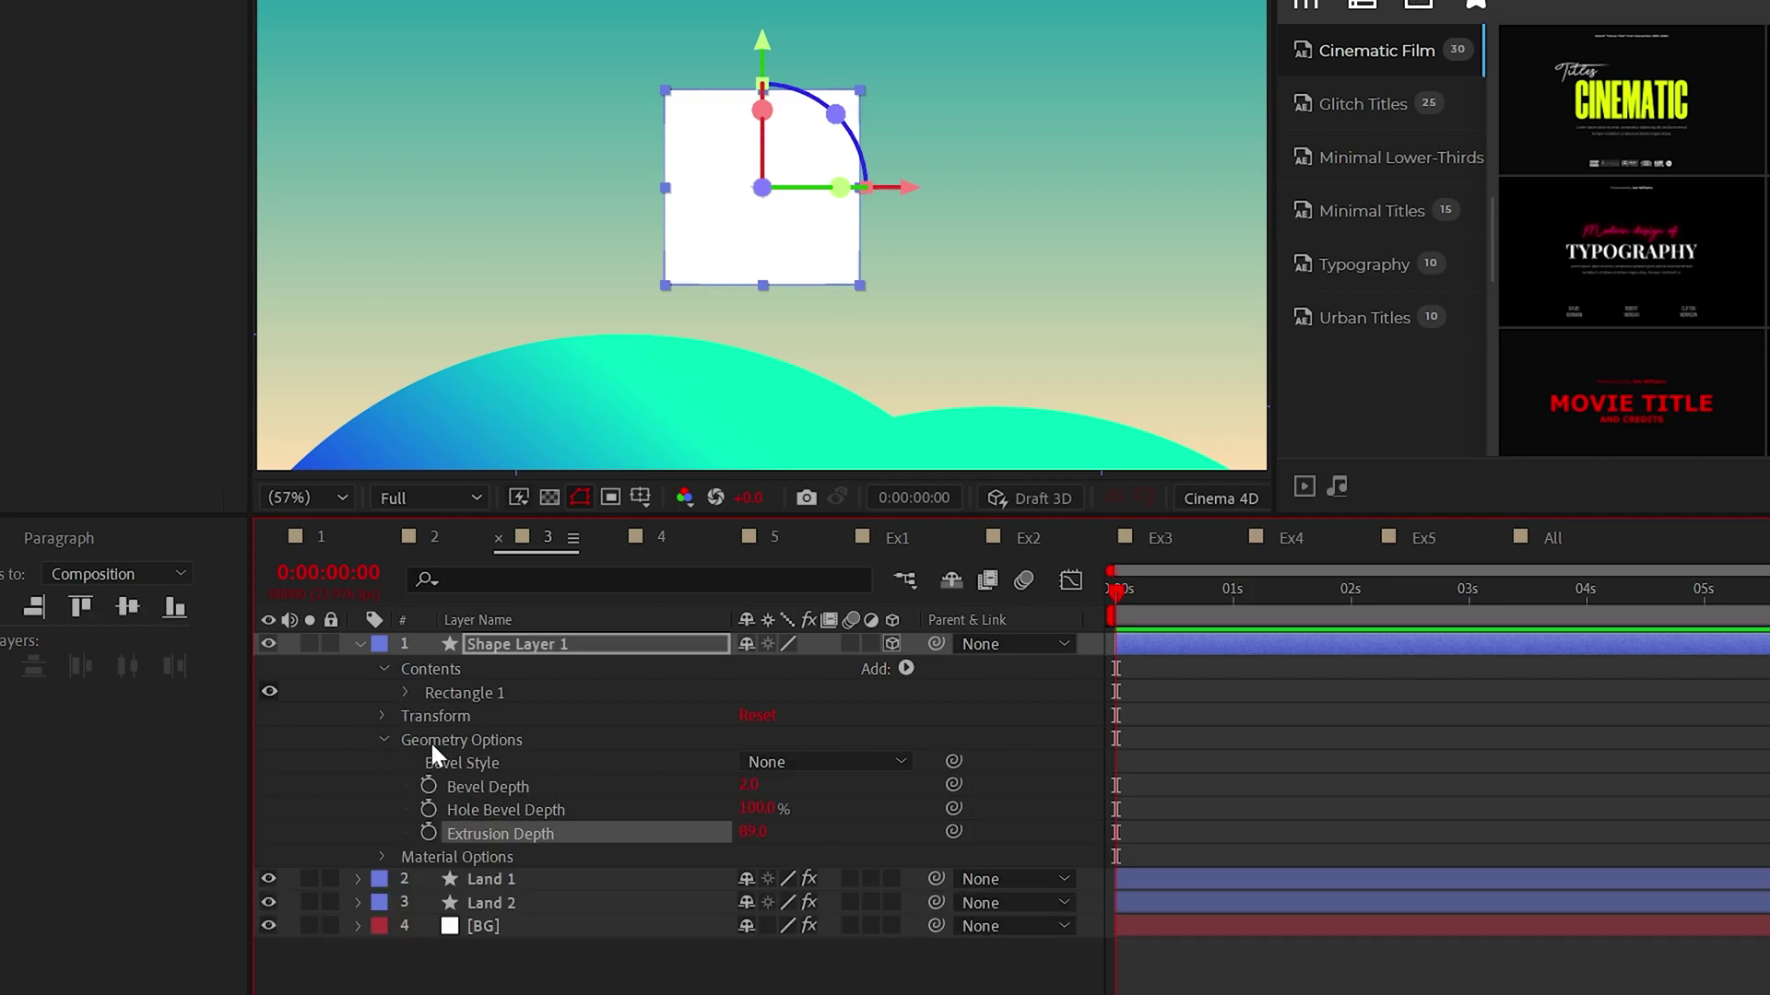
{"action": "left_click", "coordinate": [406, 693]}
{"action": "left_click", "coordinate": [431, 715]}
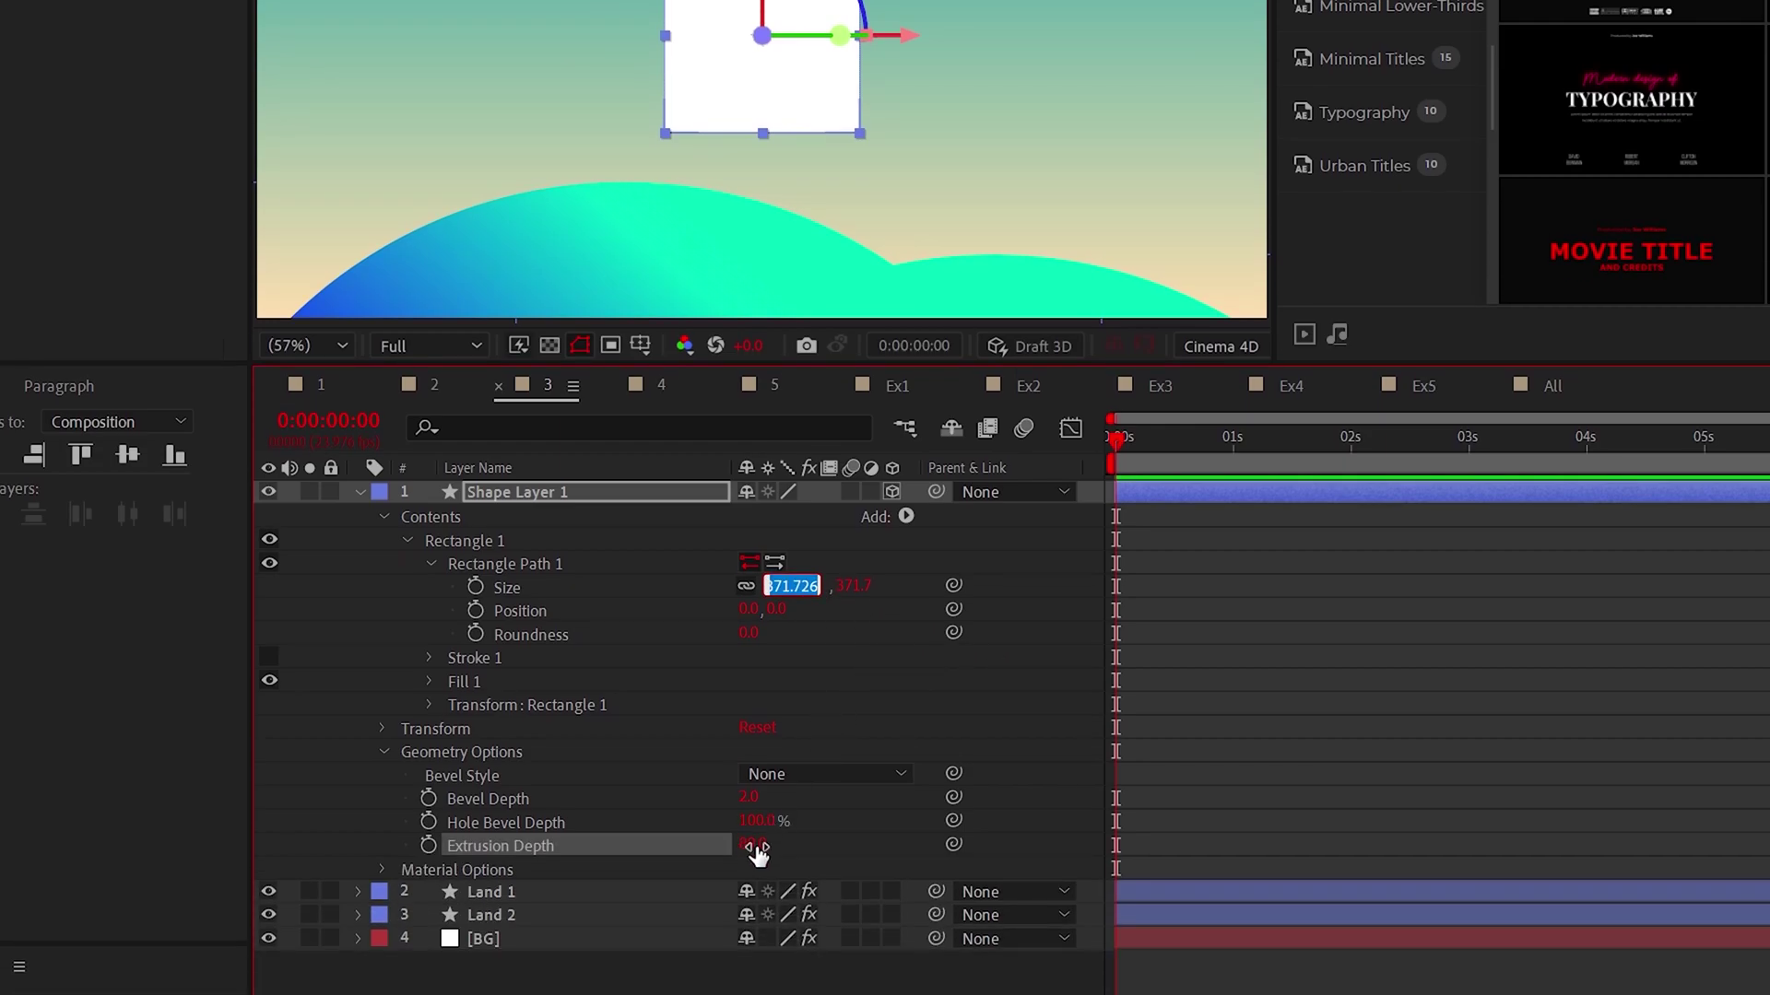
{"action": "left_click", "coordinate": [917, 691]}
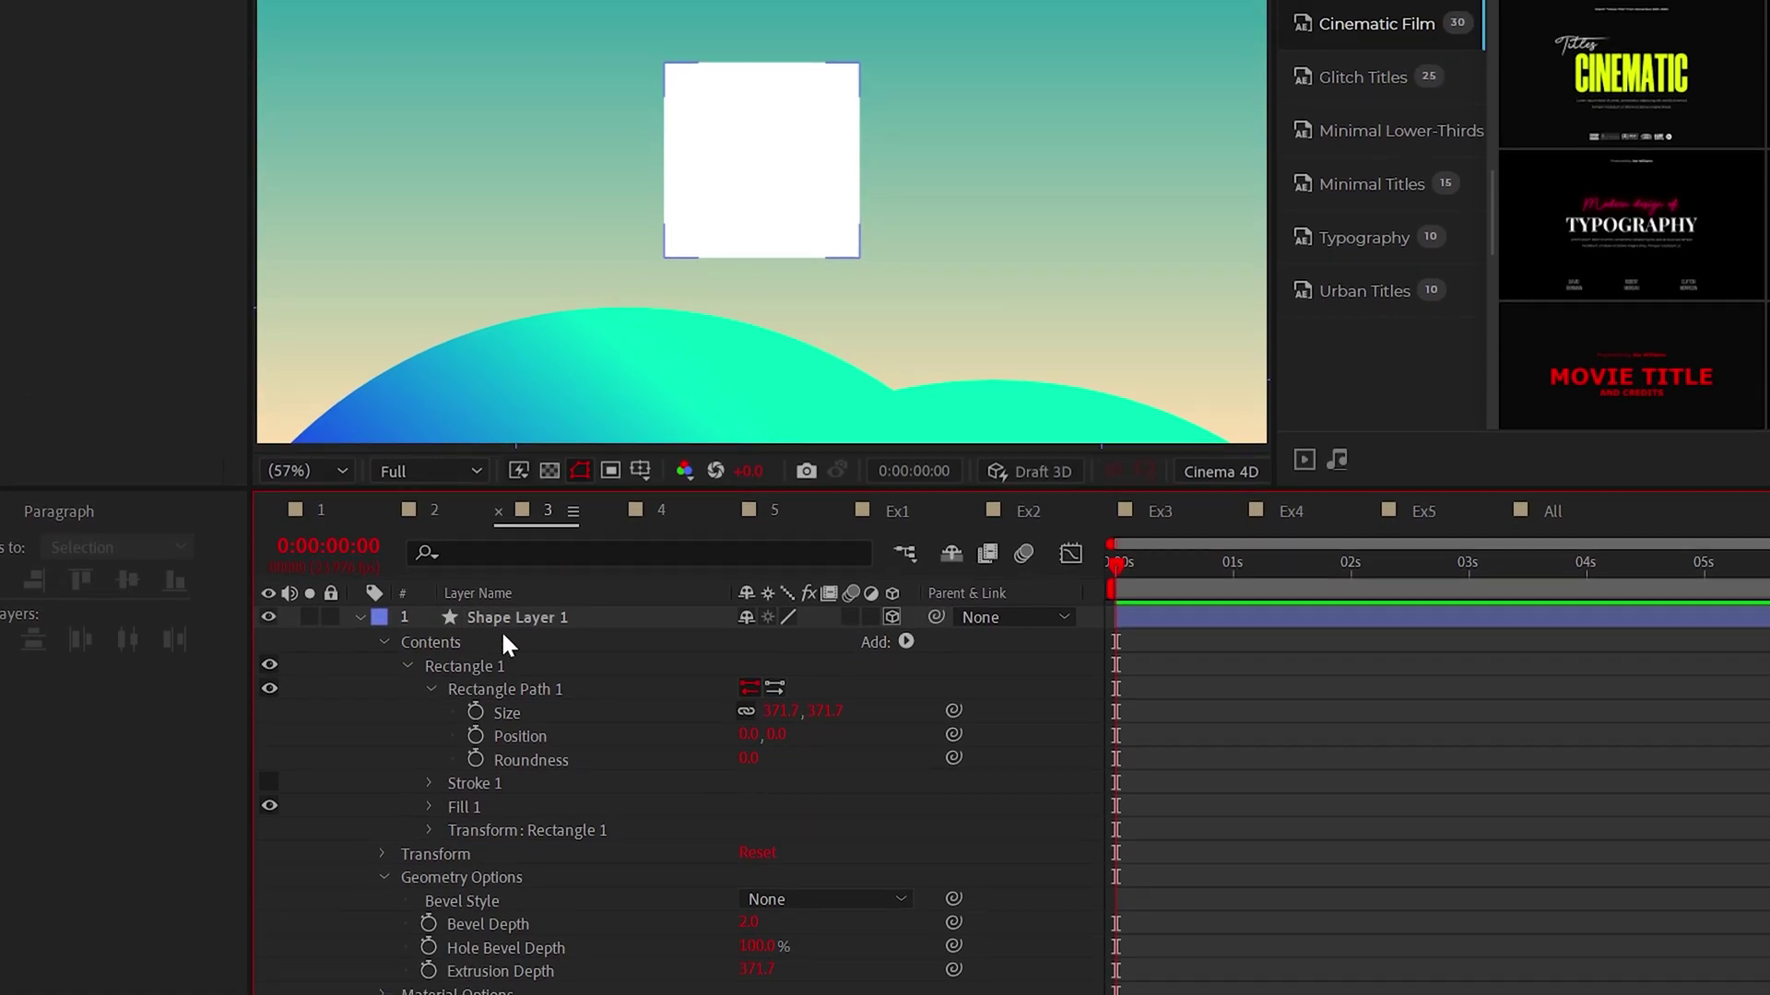
Keyframe the square's X and Y Rotation so it tilts into a cube.
{"action": "left_click", "coordinate": [516, 491]}
{"action": "left_click", "coordinate": [383, 517]}
{"action": "left_click", "coordinate": [383, 753]}
{"action": "left_click", "coordinate": [382, 728]}
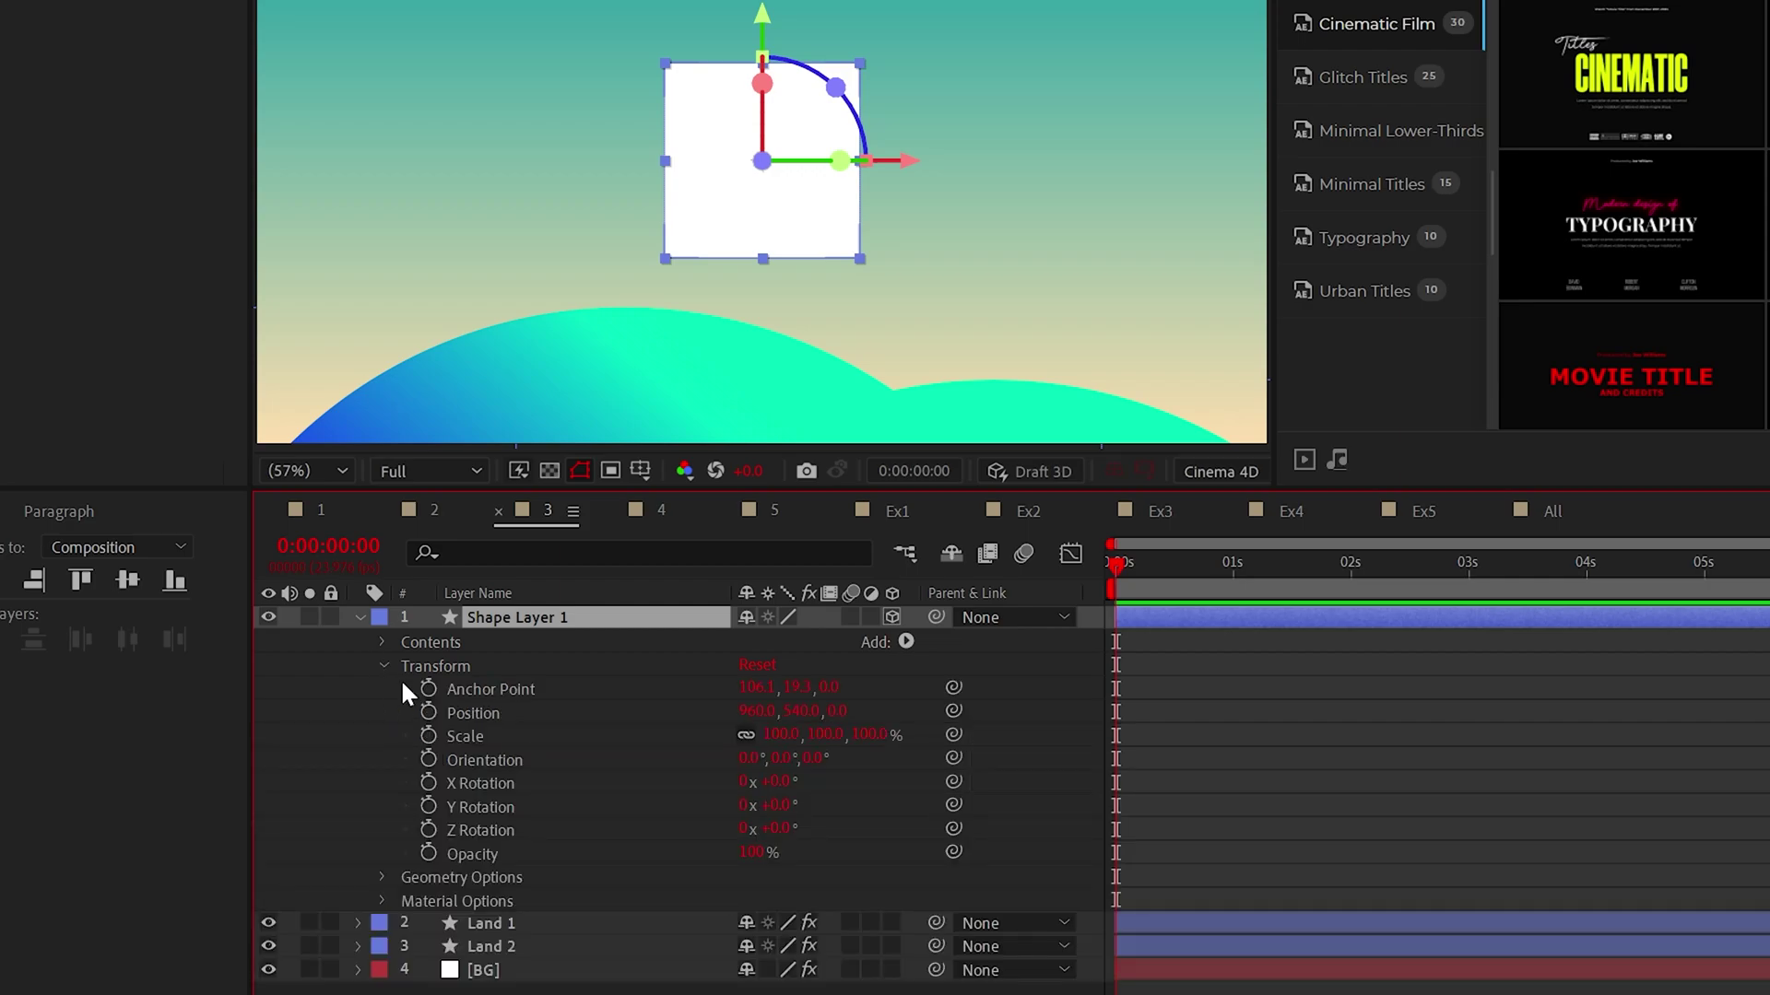
{"action": "left_click", "coordinate": [429, 783]}
{"action": "left_click", "coordinate": [429, 807]}
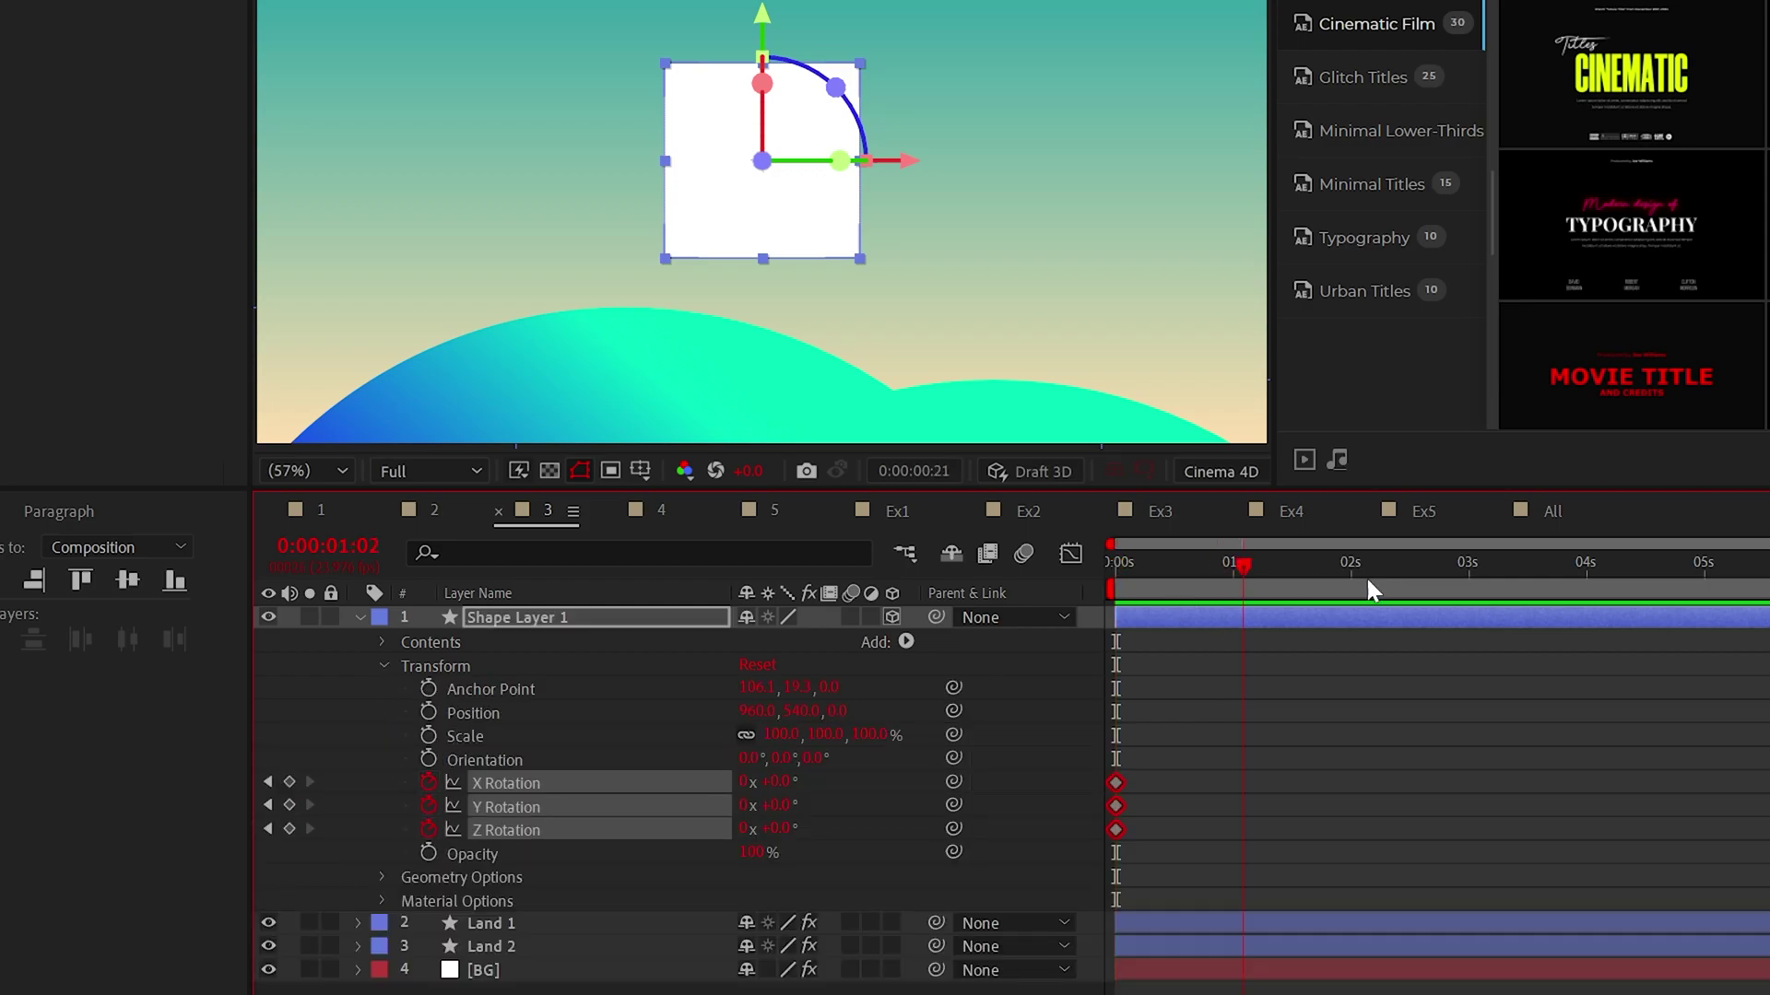
{"action": "left_click_drag", "start_coordinate": [779, 782], "coordinate": [829, 806]}
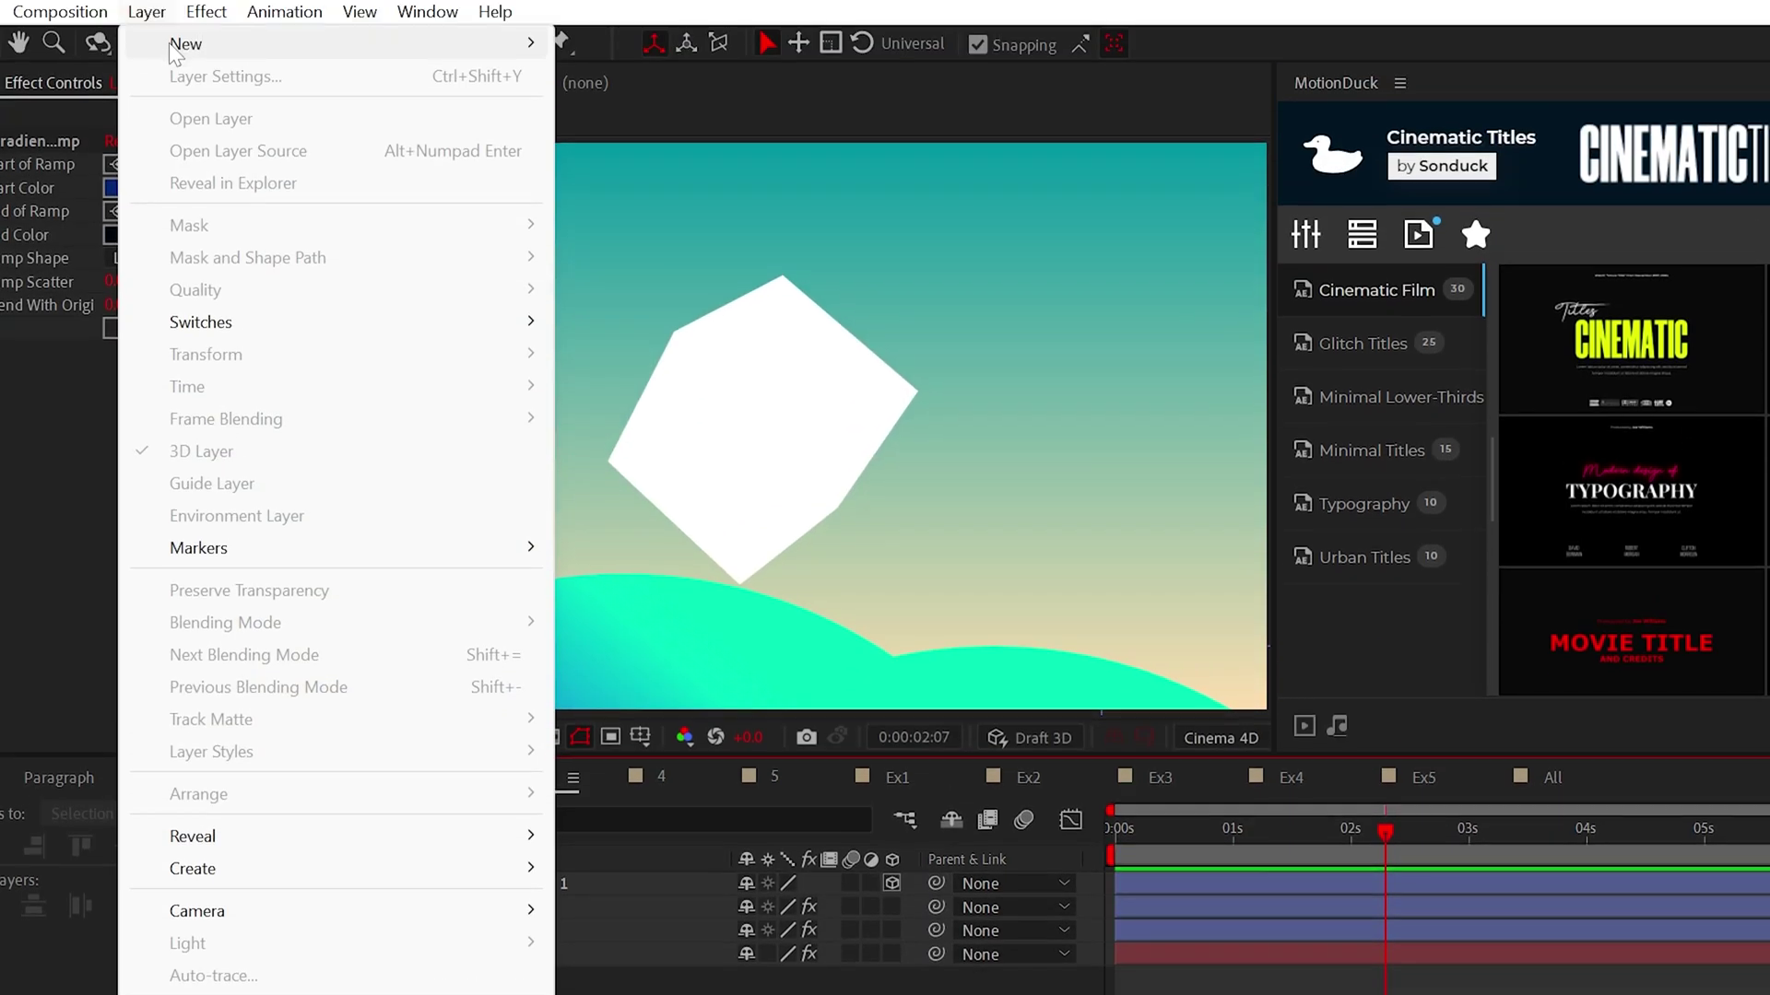
Add Point Light 1 and raise its Y position to 140 above the cube.
{"action": "mouse_move", "coordinate": [176, 51]}
{"action": "left_click", "coordinate": [645, 157]}
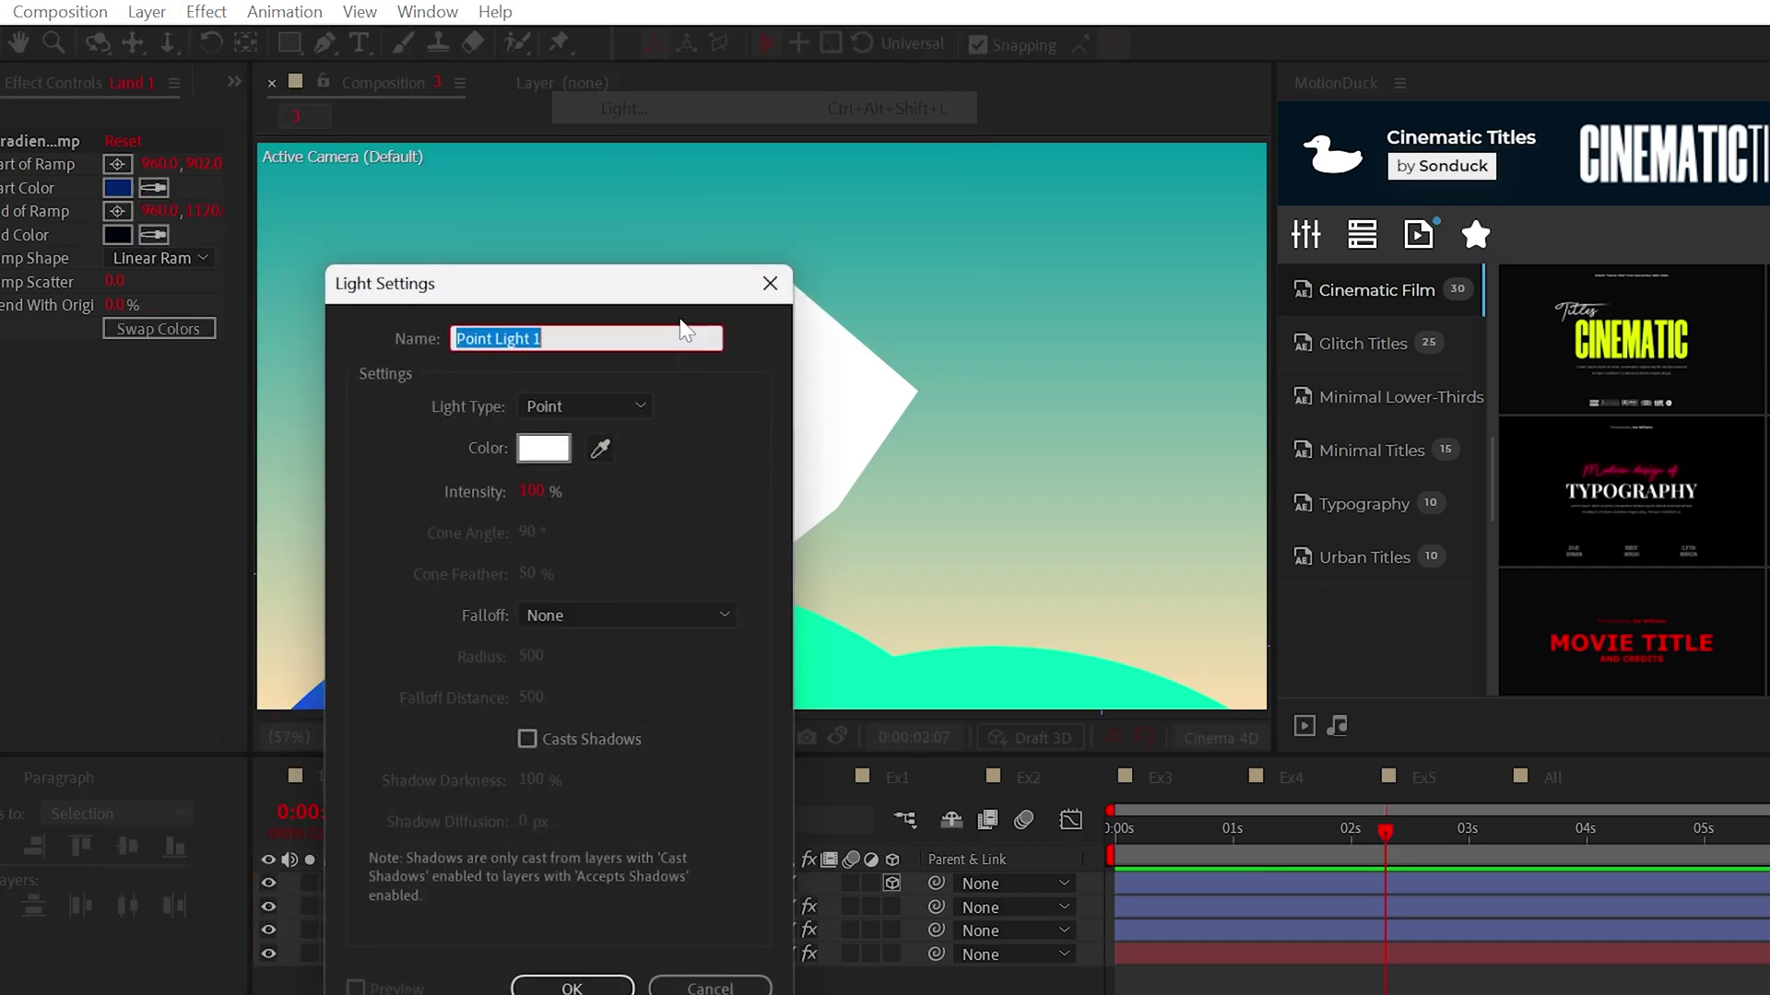
{"action": "key", "text": "Return"}
{"action": "key", "text": "p"}
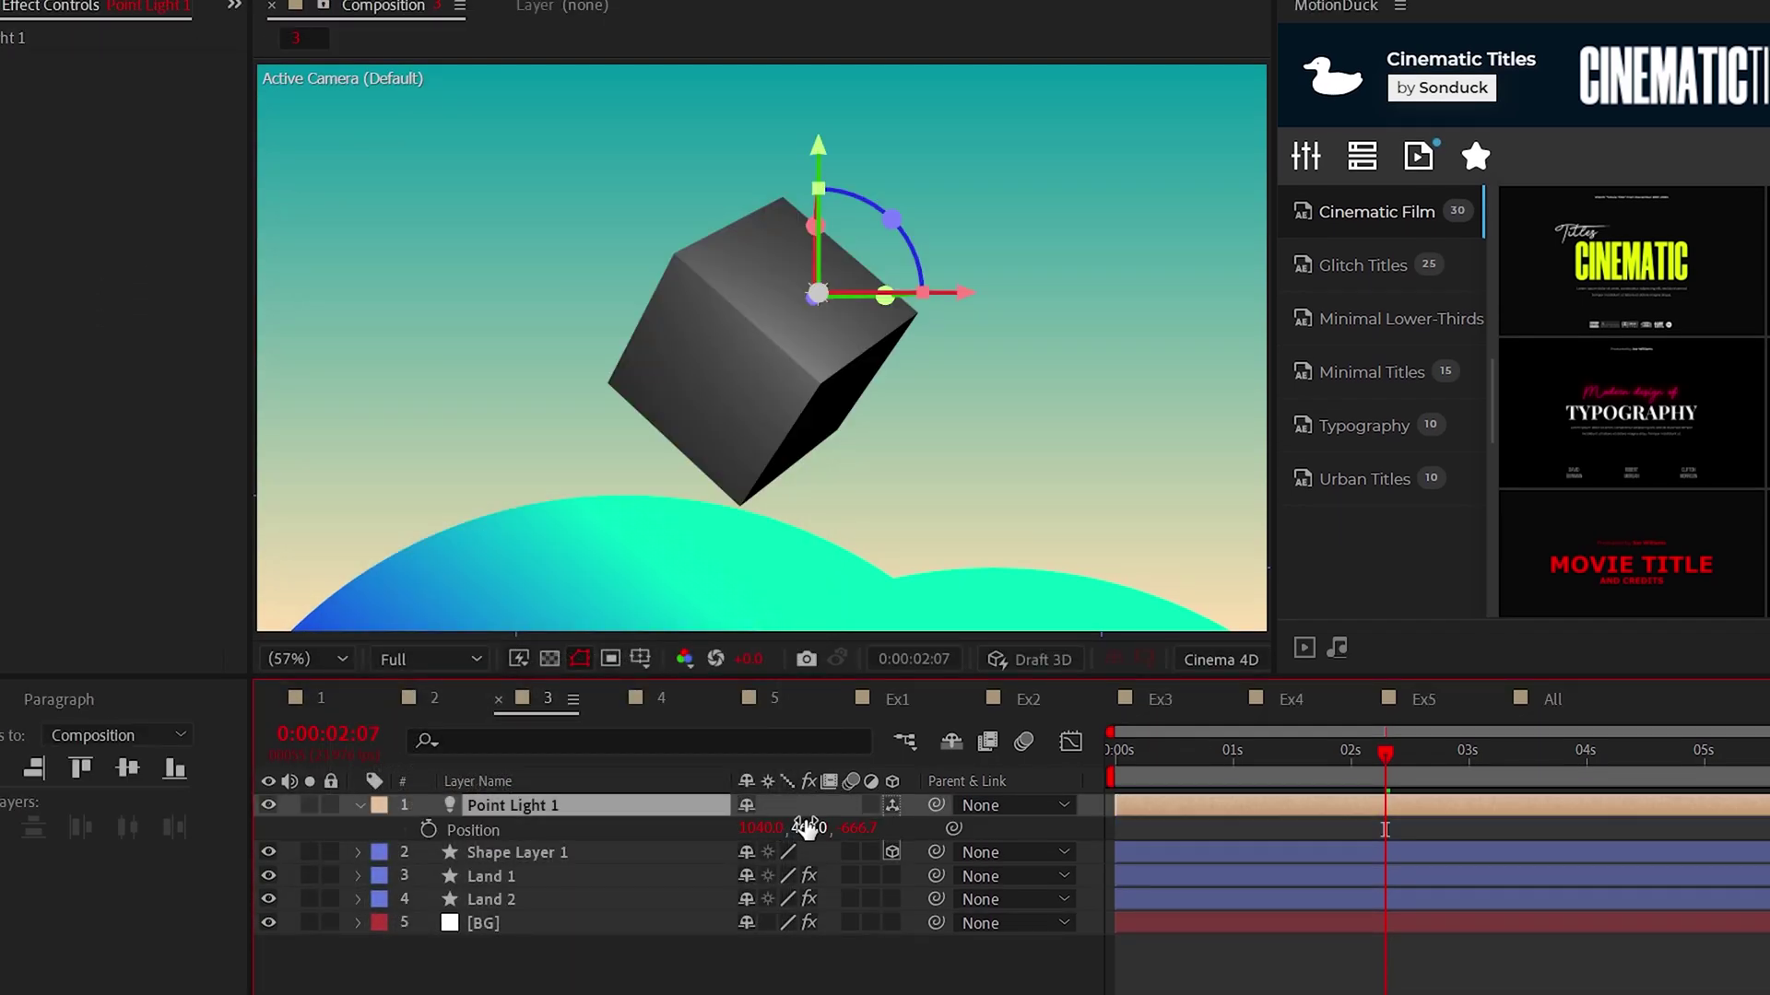
{"action": "mouse_move", "coordinate": [802, 827]}
{"action": "left_mouse_down"}
{"action": "mouse_move", "coordinate": [811, 889]}
{"action": "mouse_move", "coordinate": [876, 645]}
{"action": "mouse_move", "coordinate": [969, 418]}
{"action": "left_mouse_up"}
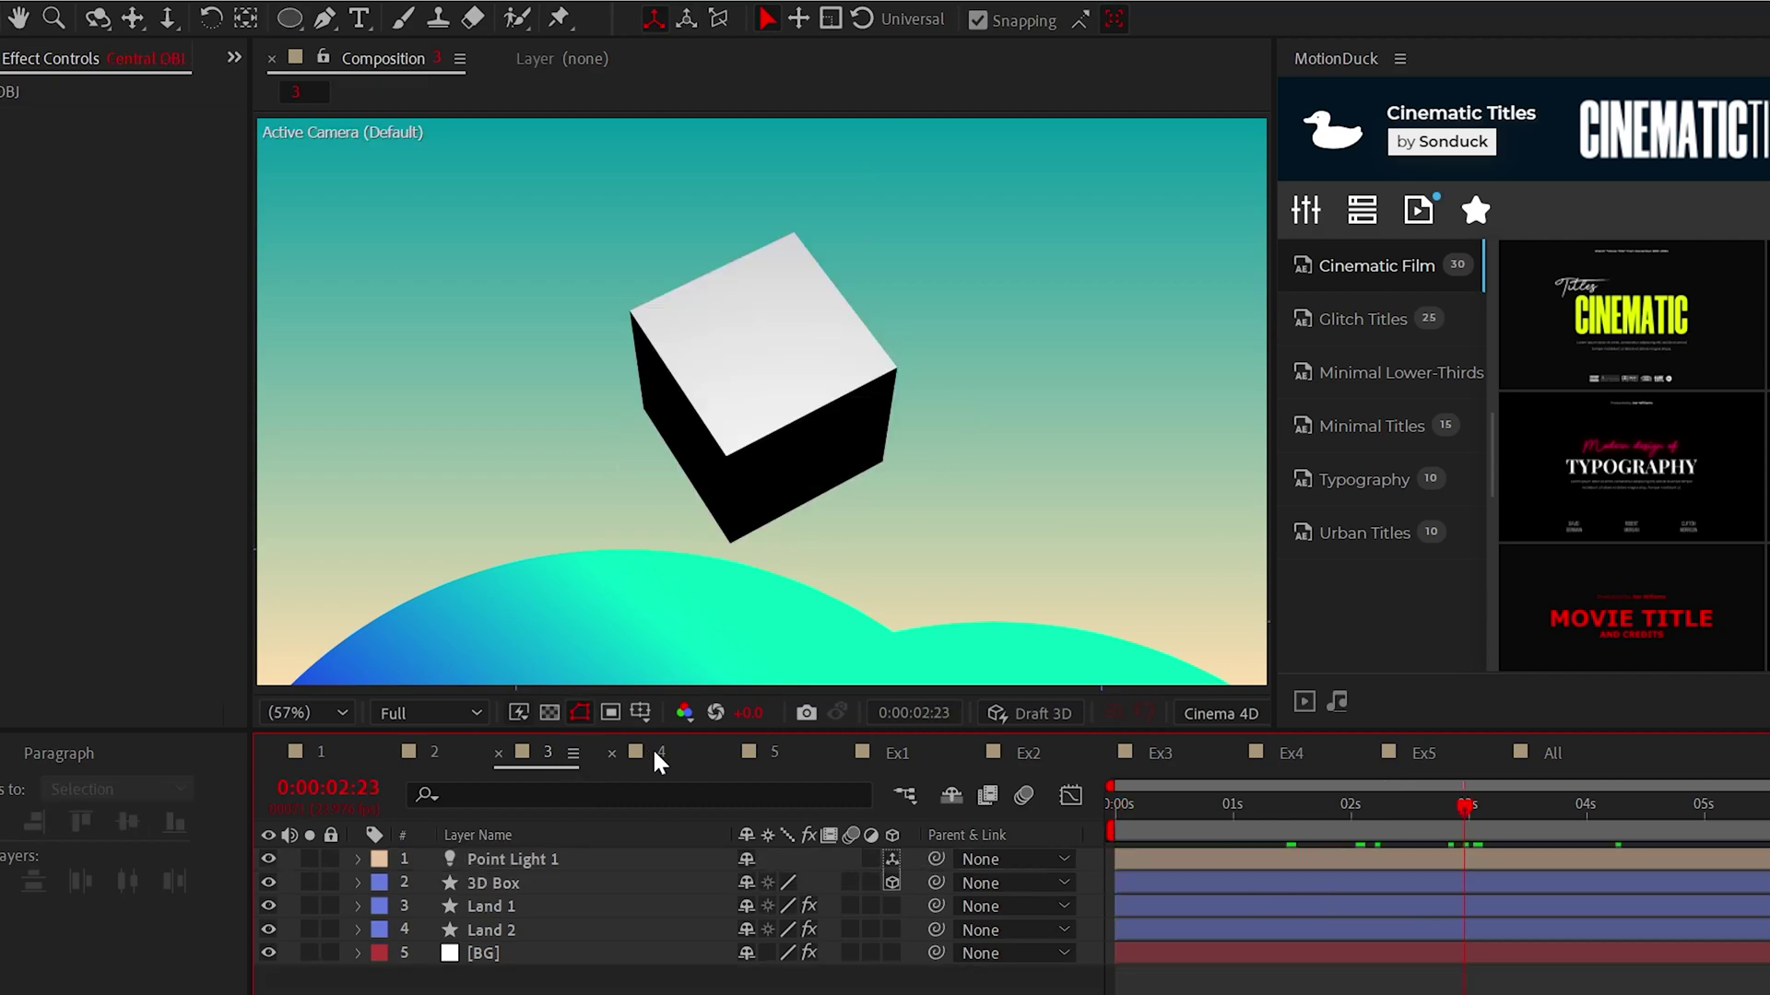
View Compositions 4 and 5, then the finished Ex1 scene.
{"action": "left_click", "coordinate": [660, 753]}
{"action": "left_click", "coordinate": [771, 753]}
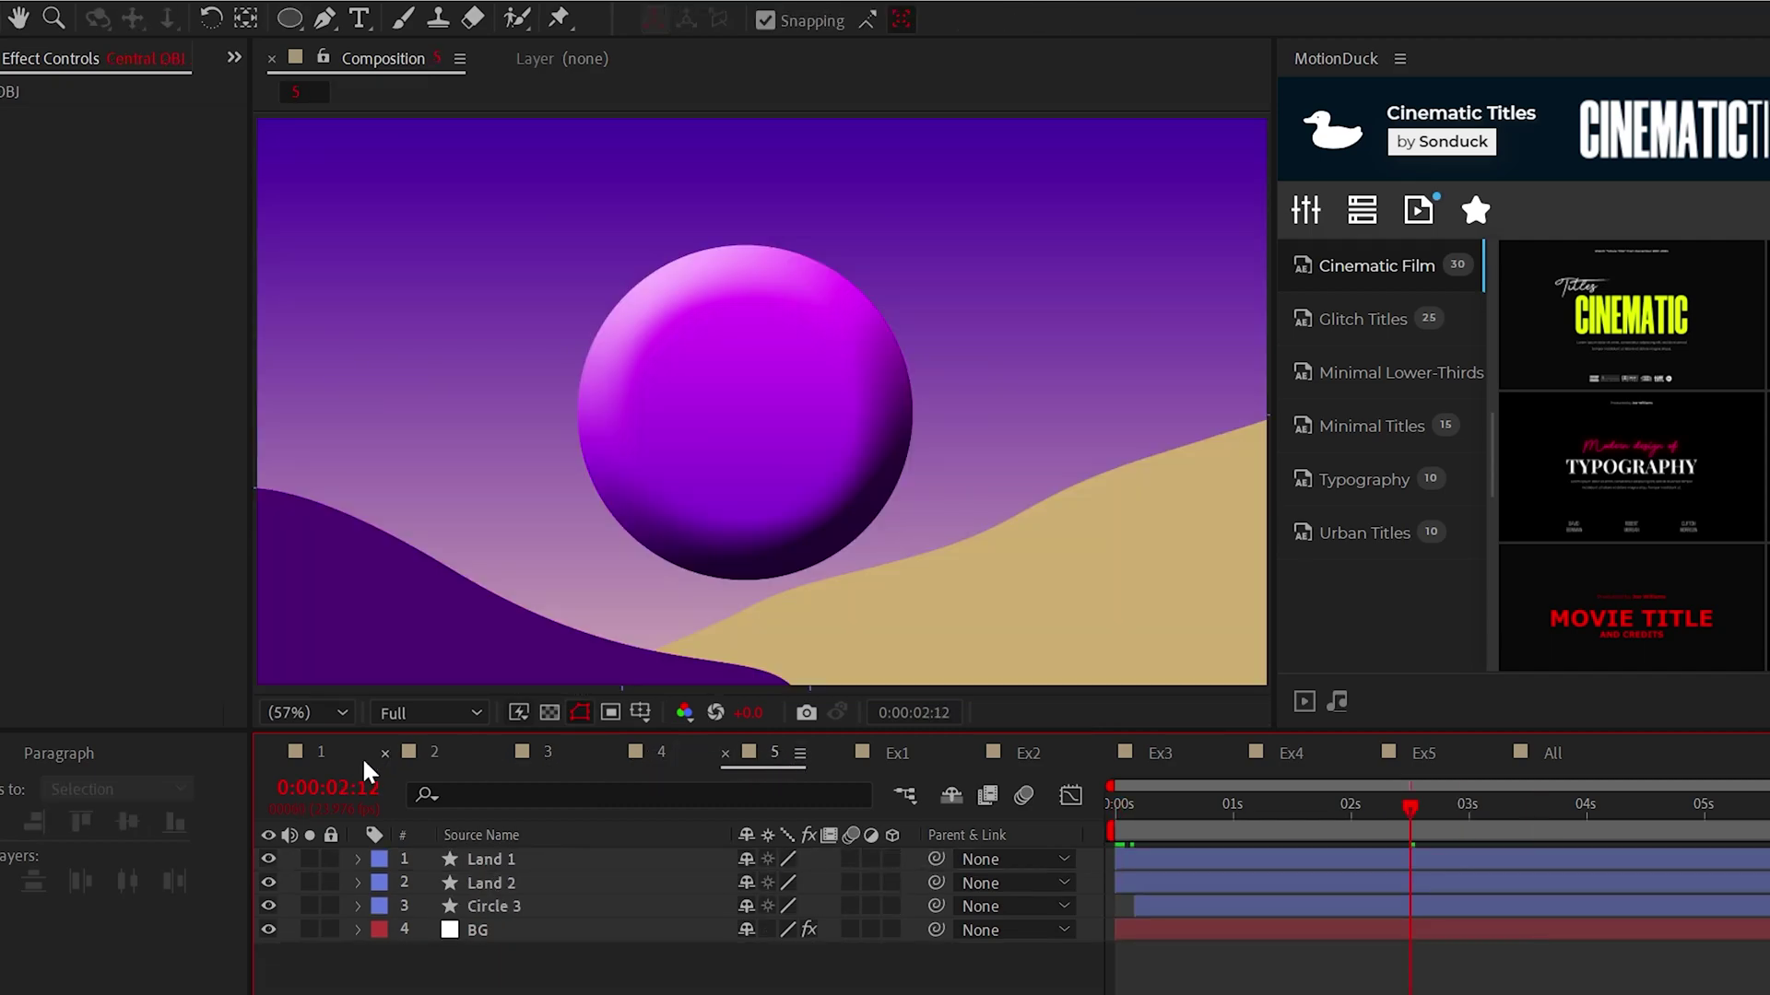
{"action": "left_click", "coordinate": [329, 753]}
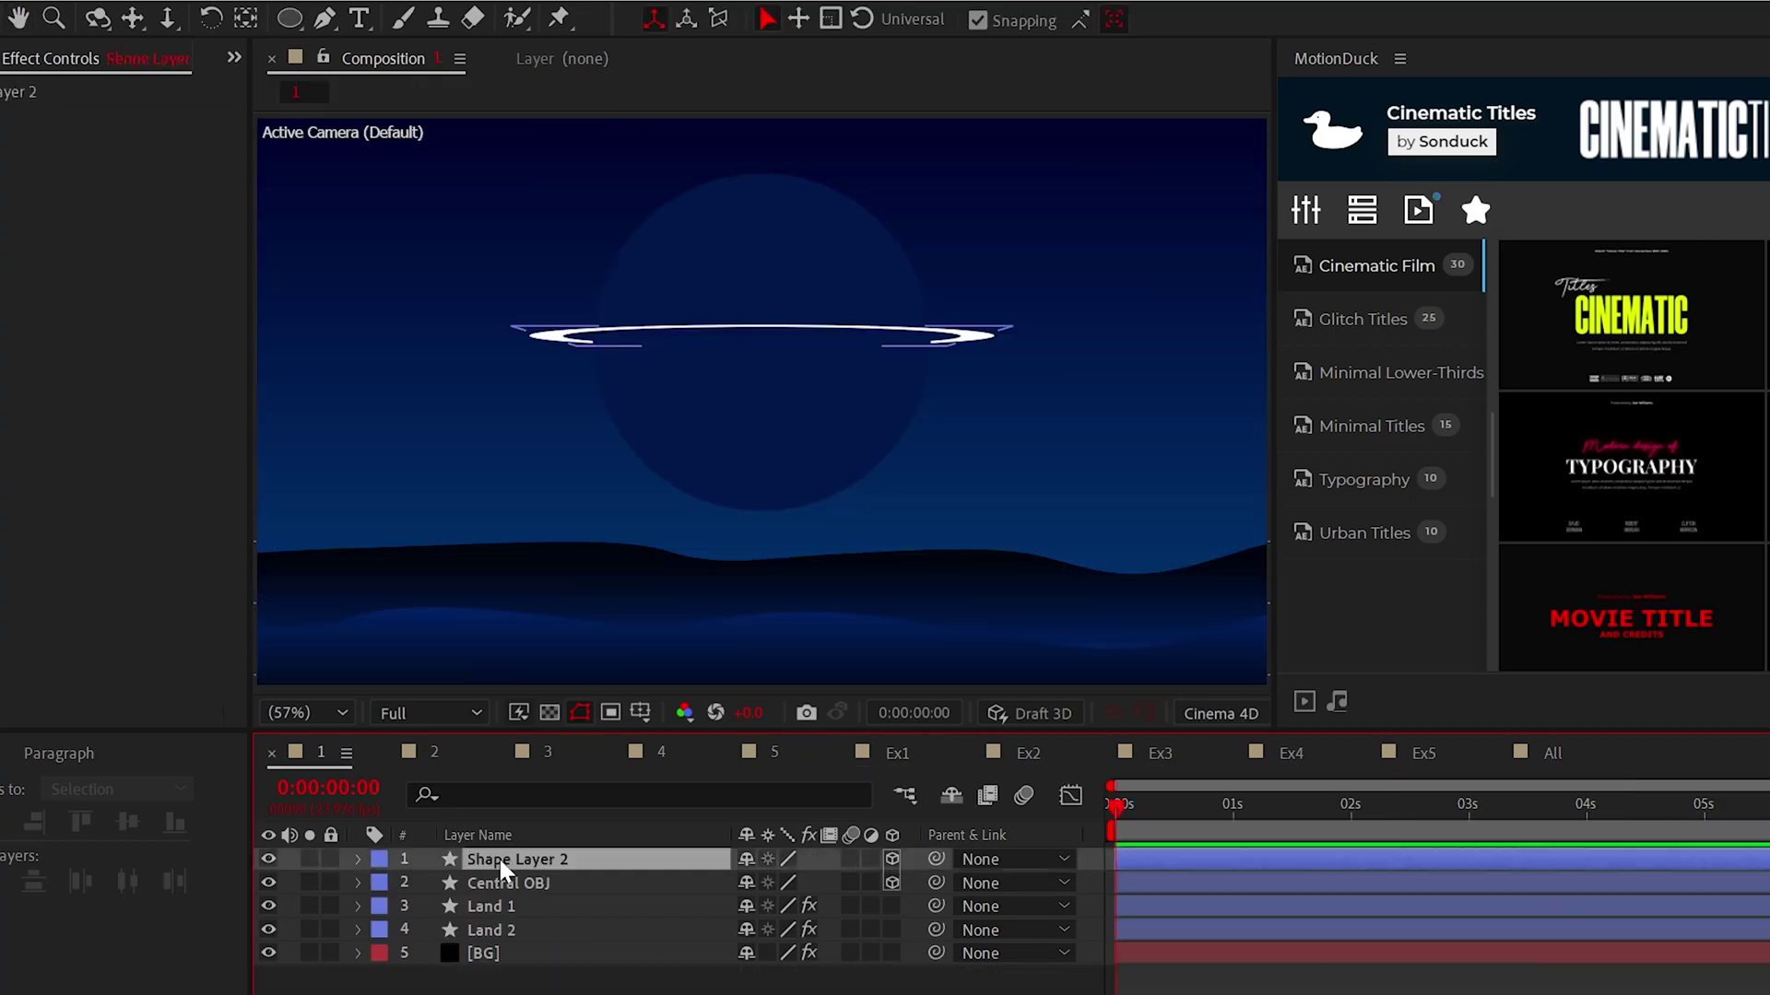
Scale the Central OBJ 2 planet copy down to 38%.
{"action": "left_click", "coordinate": [506, 887]}
{"action": "key", "text": "s"}
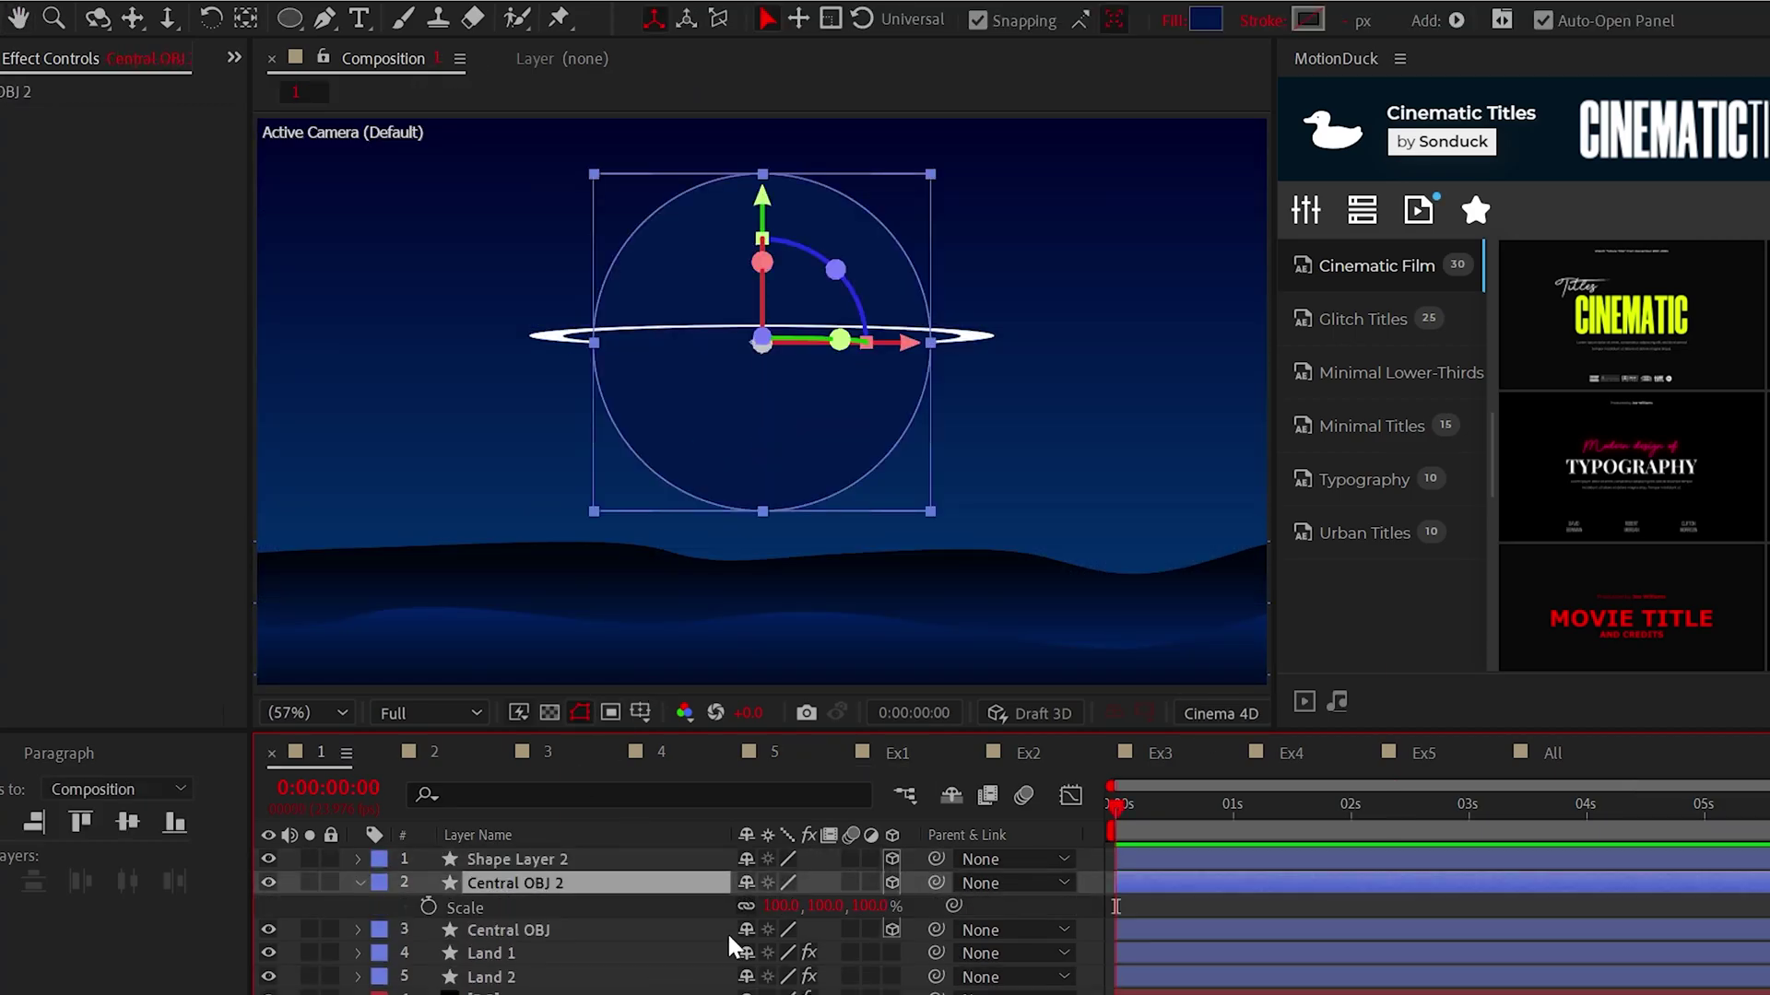
{"action": "left_click_drag", "start_coordinate": [777, 907], "coordinate": [715, 911]}
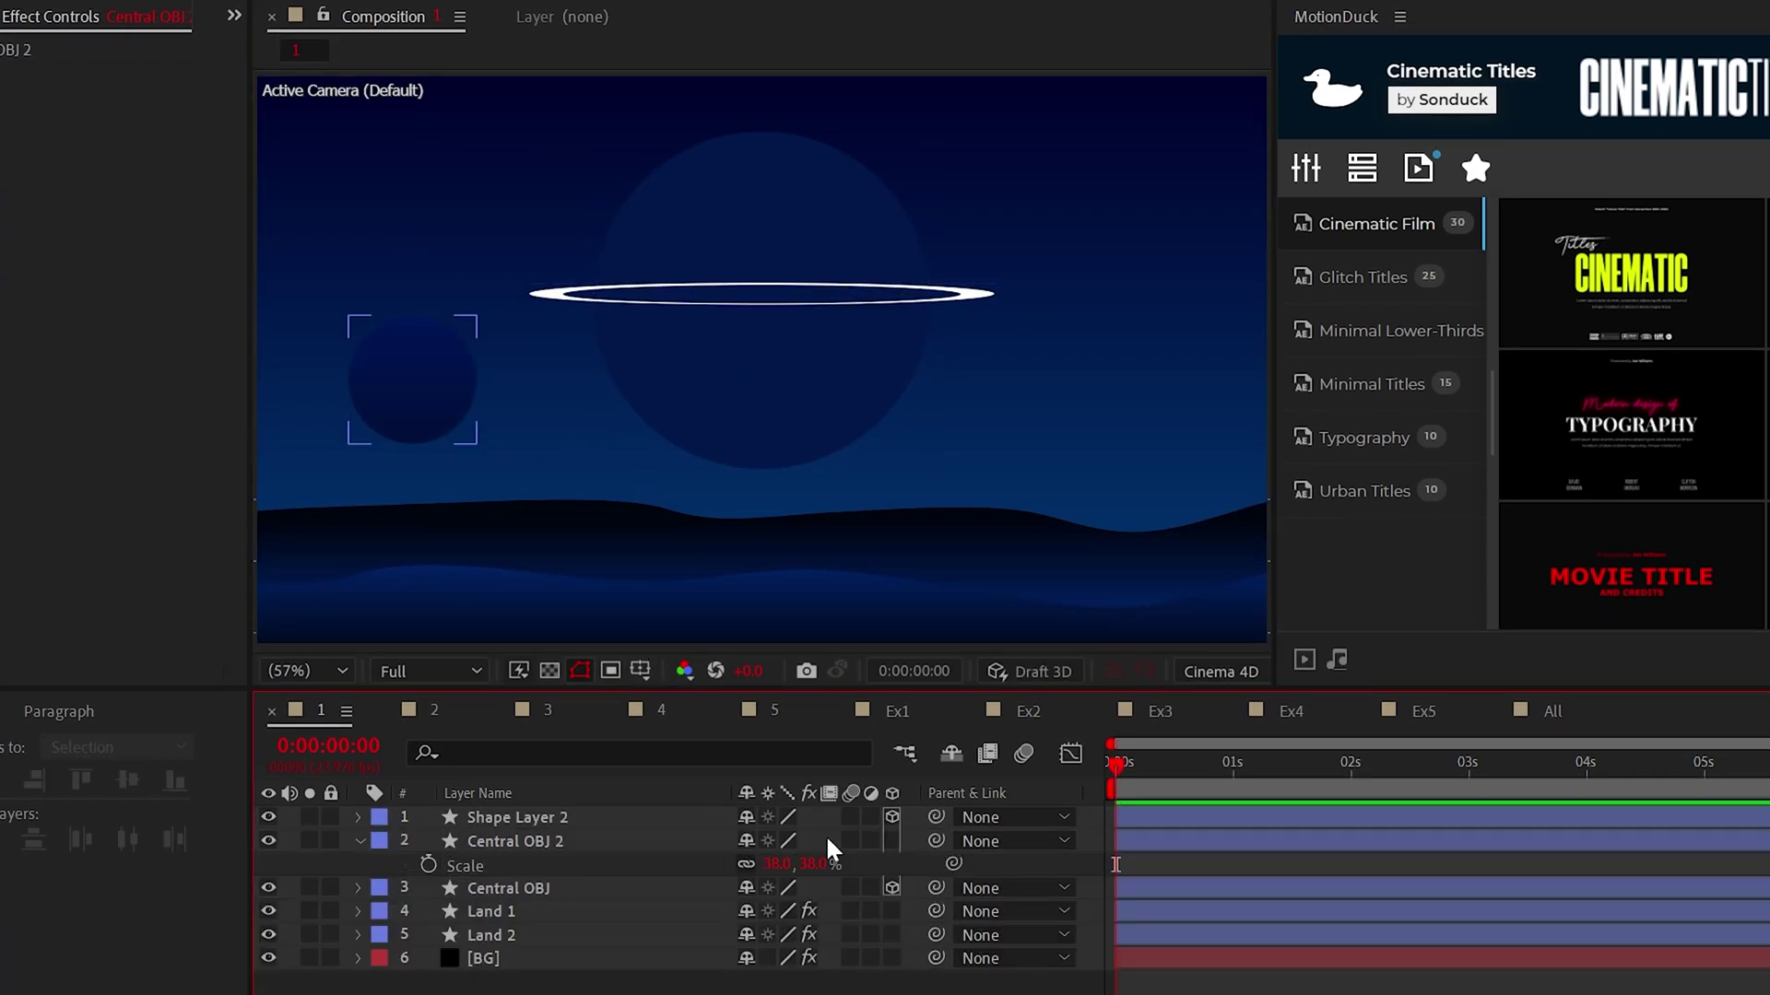
Add a Bevel and Emboss layer style to the sphere and enlarge its size.
{"action": "right_click", "coordinate": [516, 883]}
{"action": "mouse_move", "coordinate": [645, 691]}
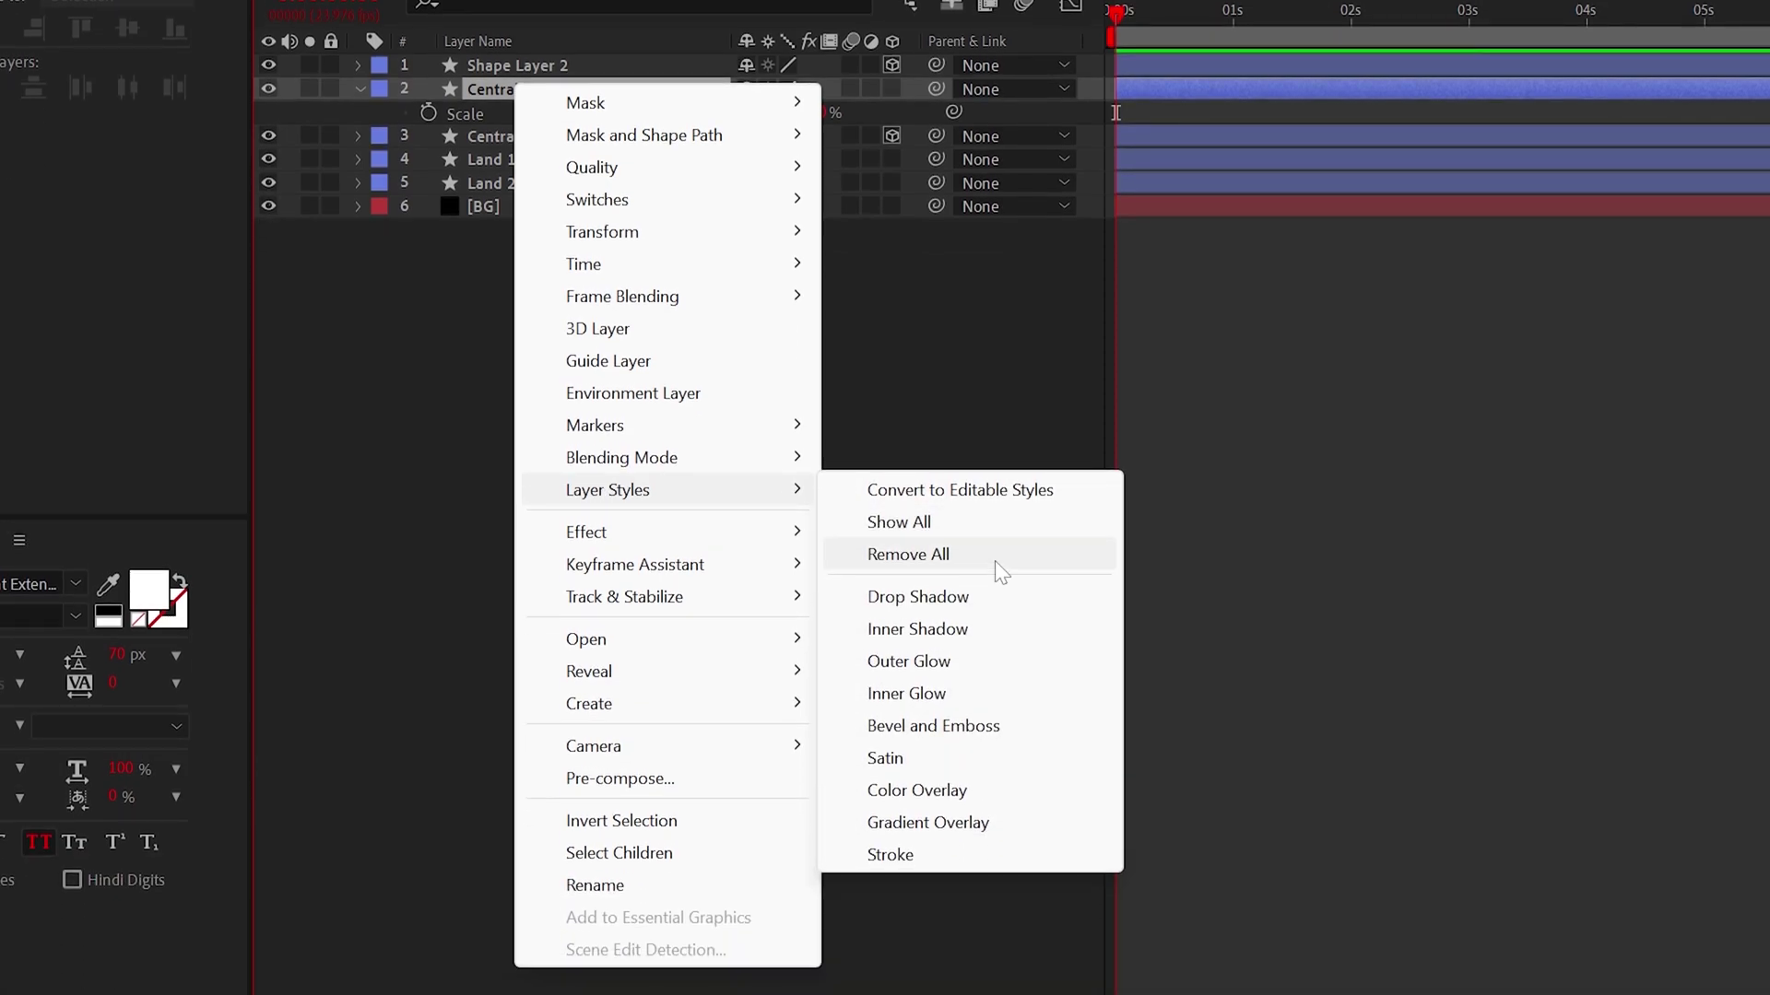
{"action": "left_click", "coordinate": [933, 727]}
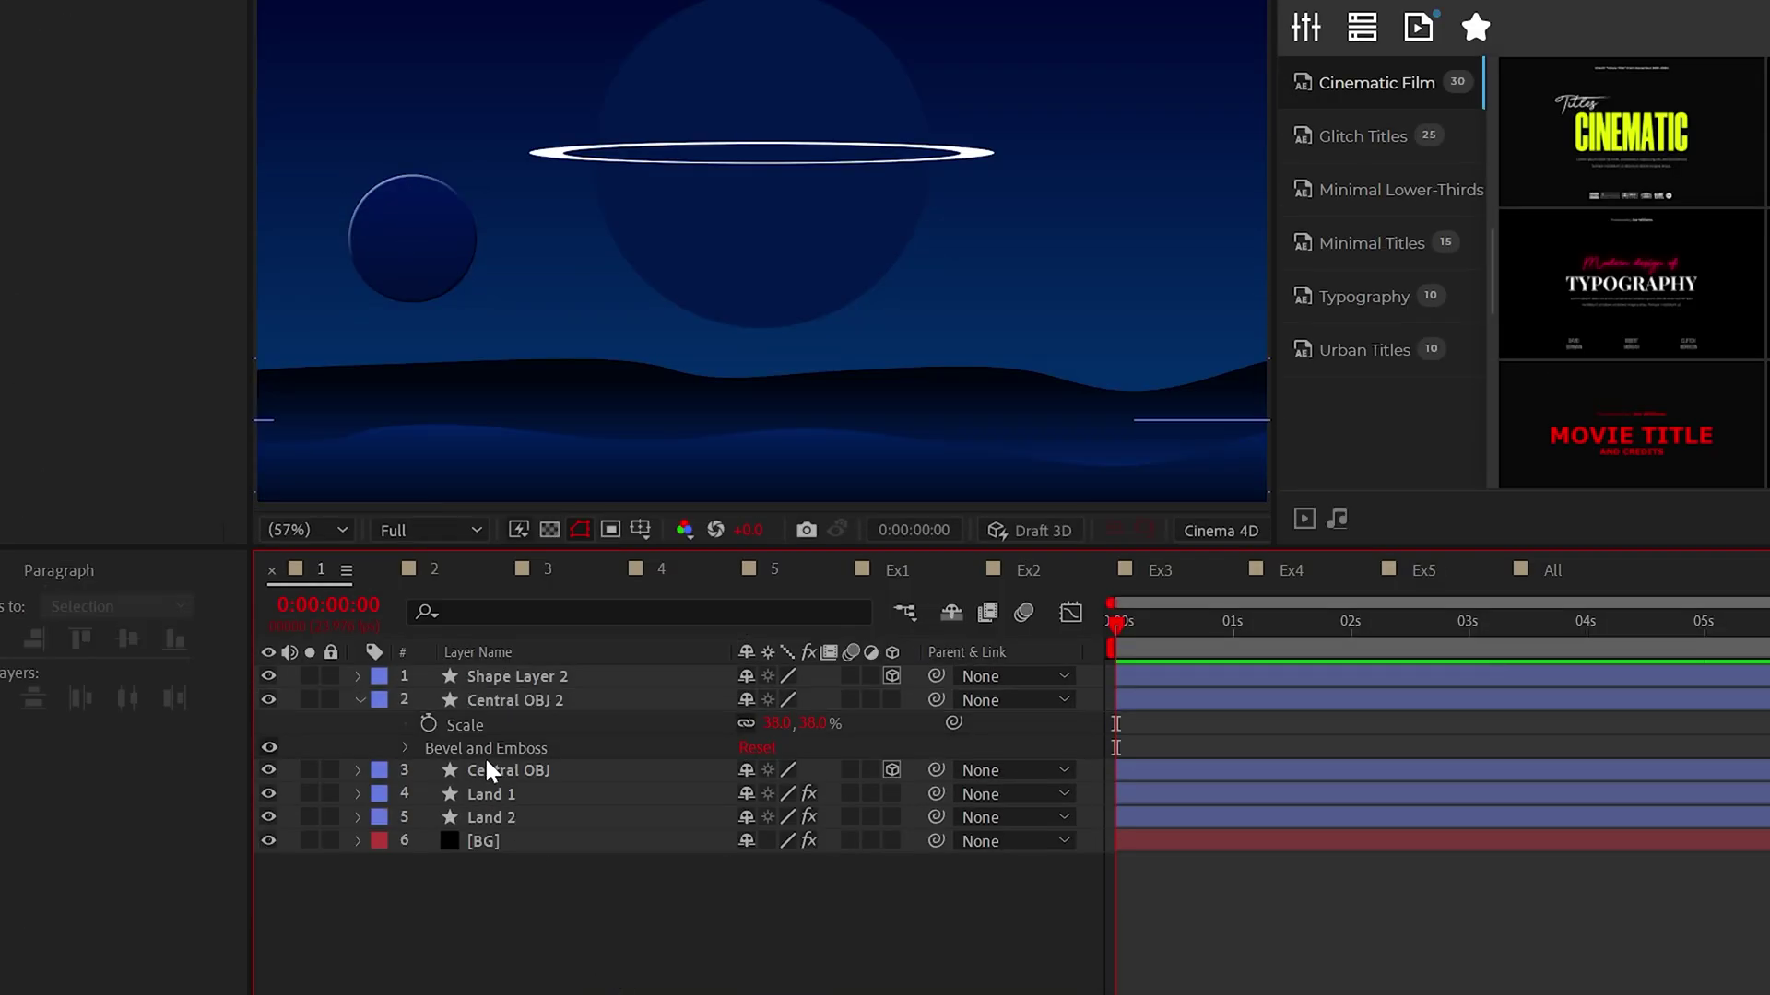
{"action": "left_click", "coordinate": [404, 749]}
{"action": "left_click_drag", "start_coordinate": [742, 869], "coordinate": [783, 869]}
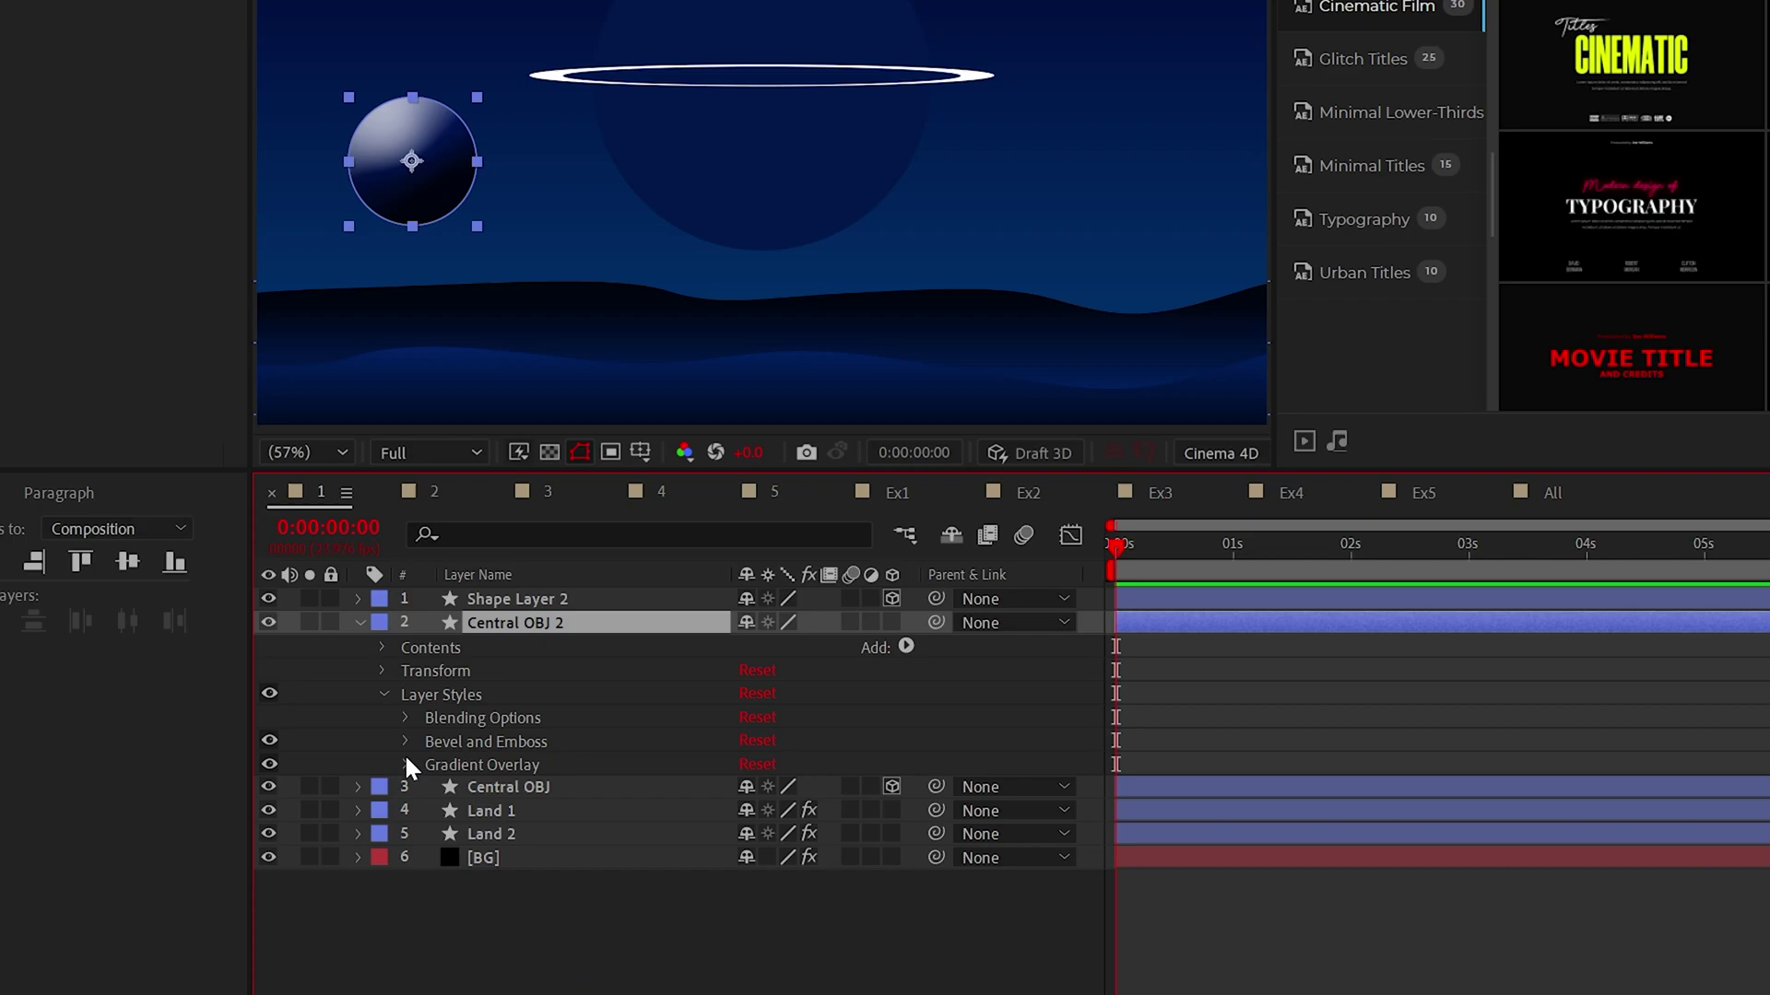
Add a Gradient Overlay with purple-blue colour stops to the sphere.
{"action": "left_click", "coordinate": [406, 765]}
{"action": "left_click", "coordinate": [754, 831]}
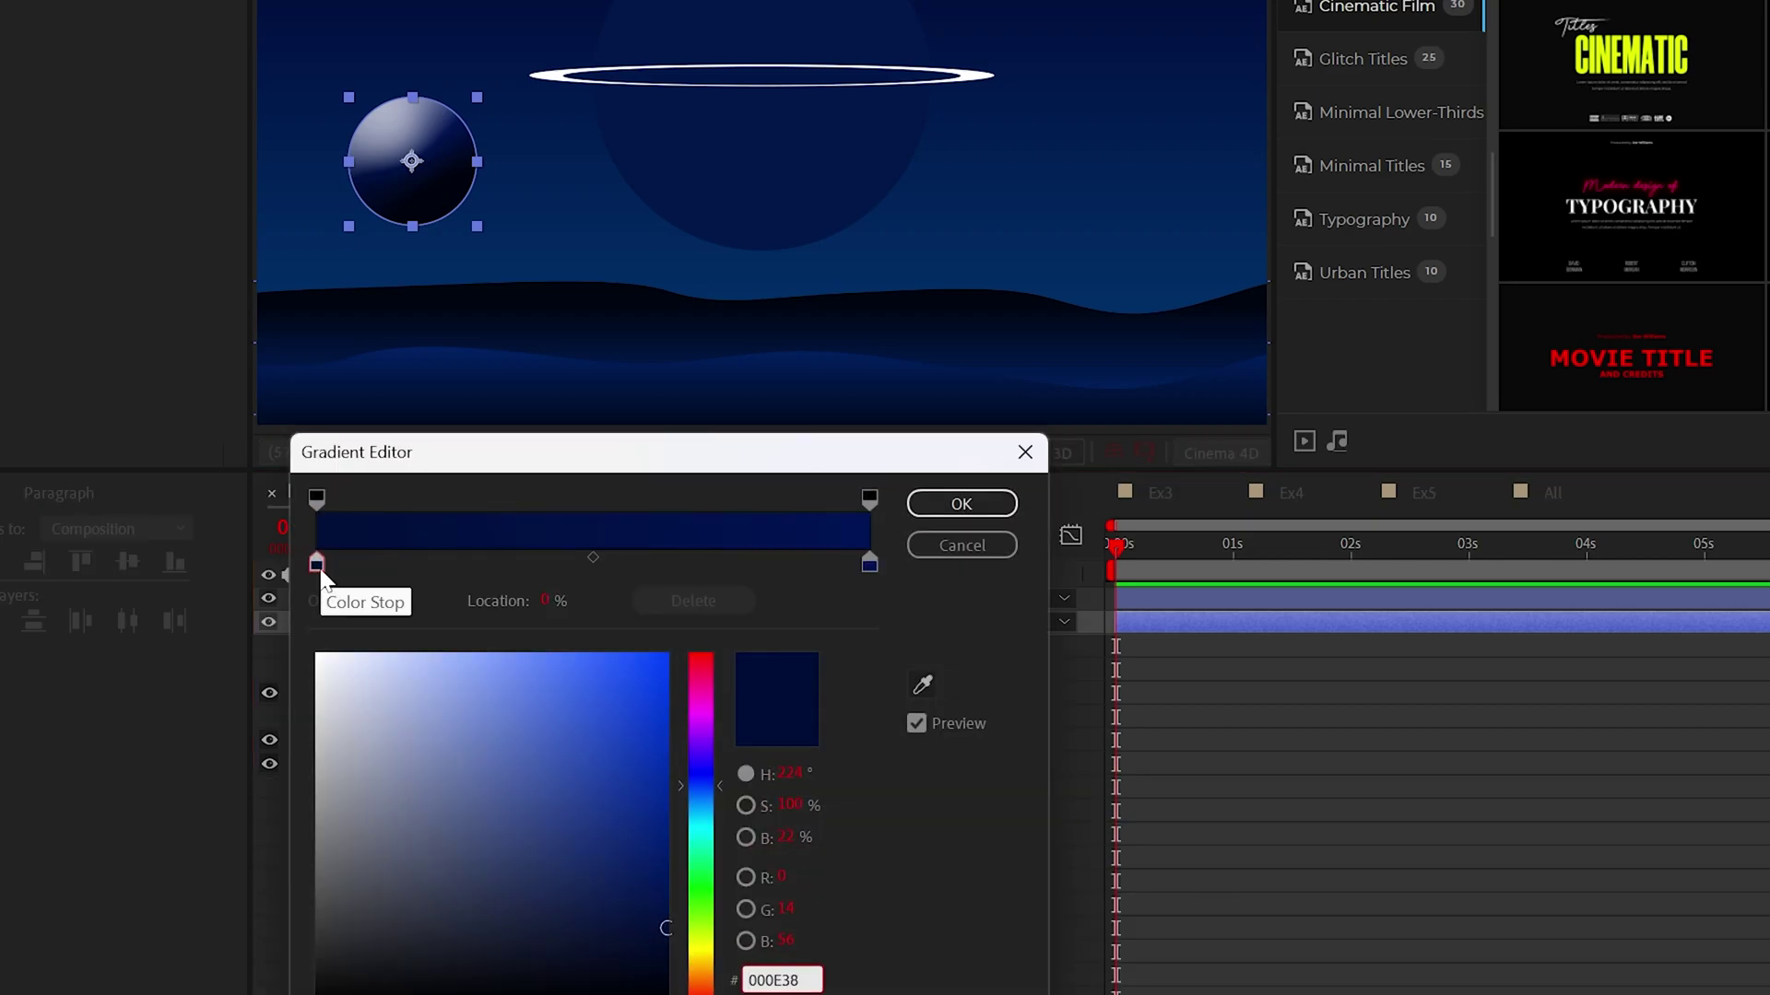
{"action": "left_click", "coordinate": [700, 677]}
{"action": "left_click", "coordinate": [869, 556]}
{"action": "left_click", "coordinate": [715, 679]}
{"action": "left_click", "coordinate": [959, 501]}
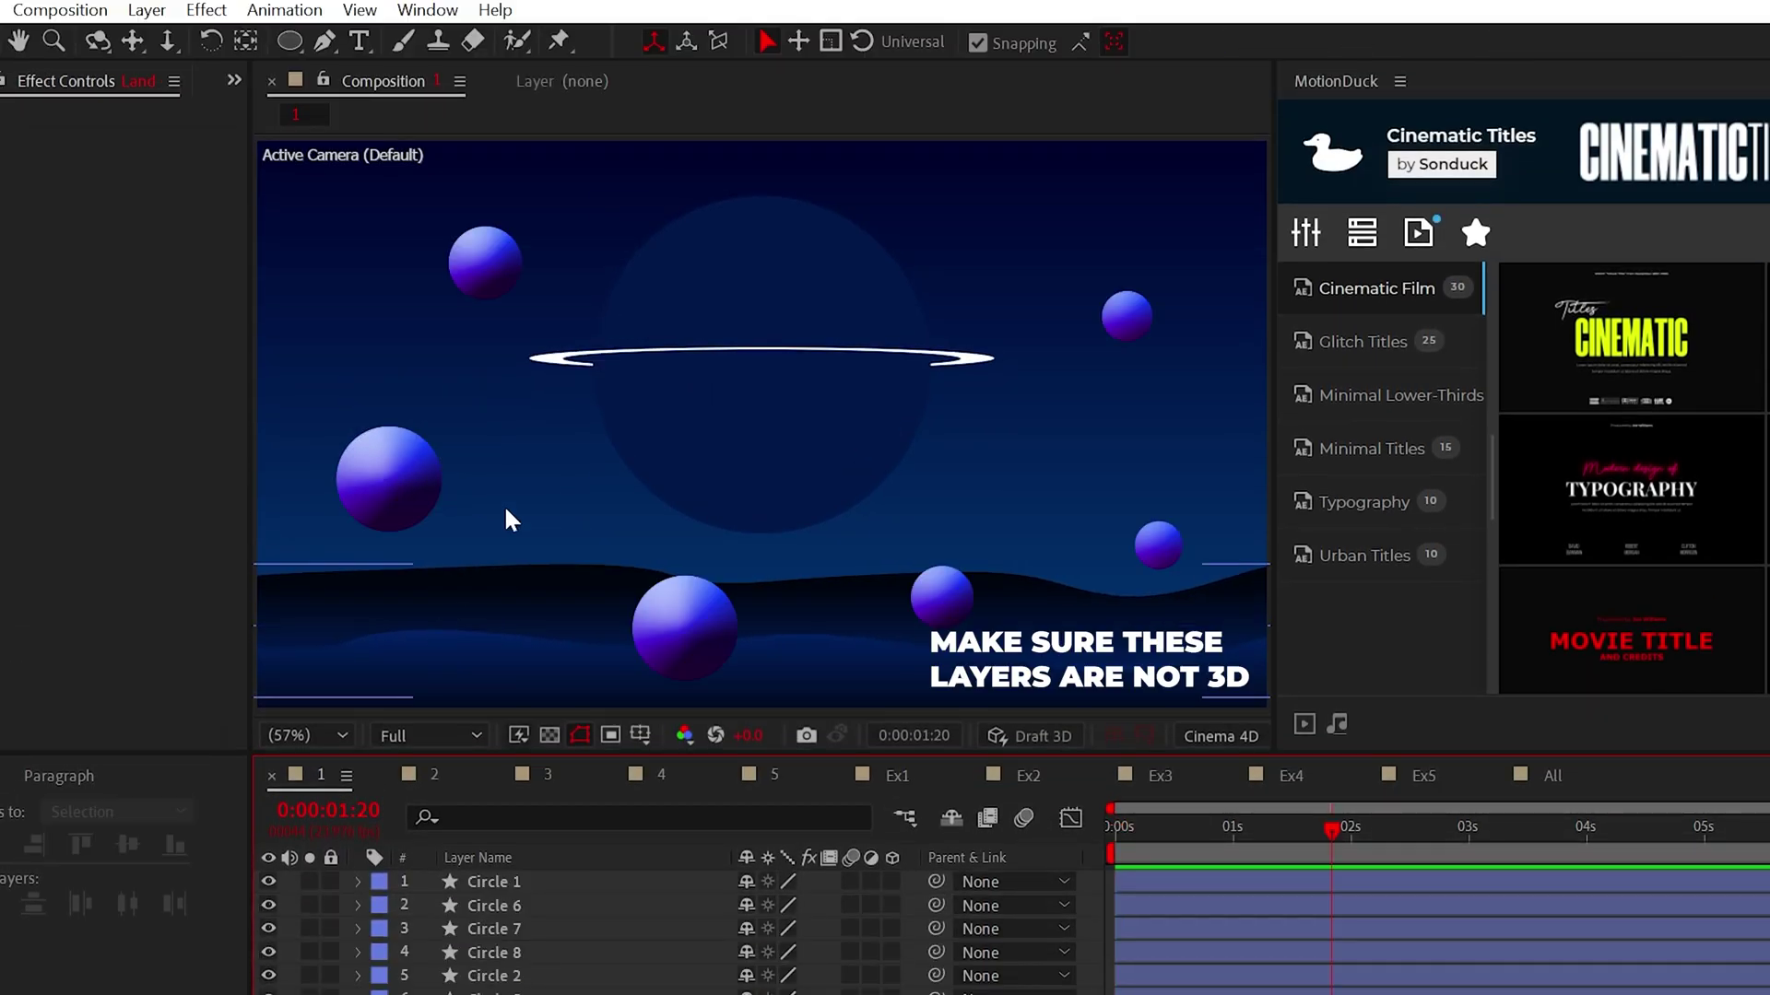
{"action": "left_click", "coordinate": [463, 777]}
{"action": "left_click", "coordinate": [550, 776]}
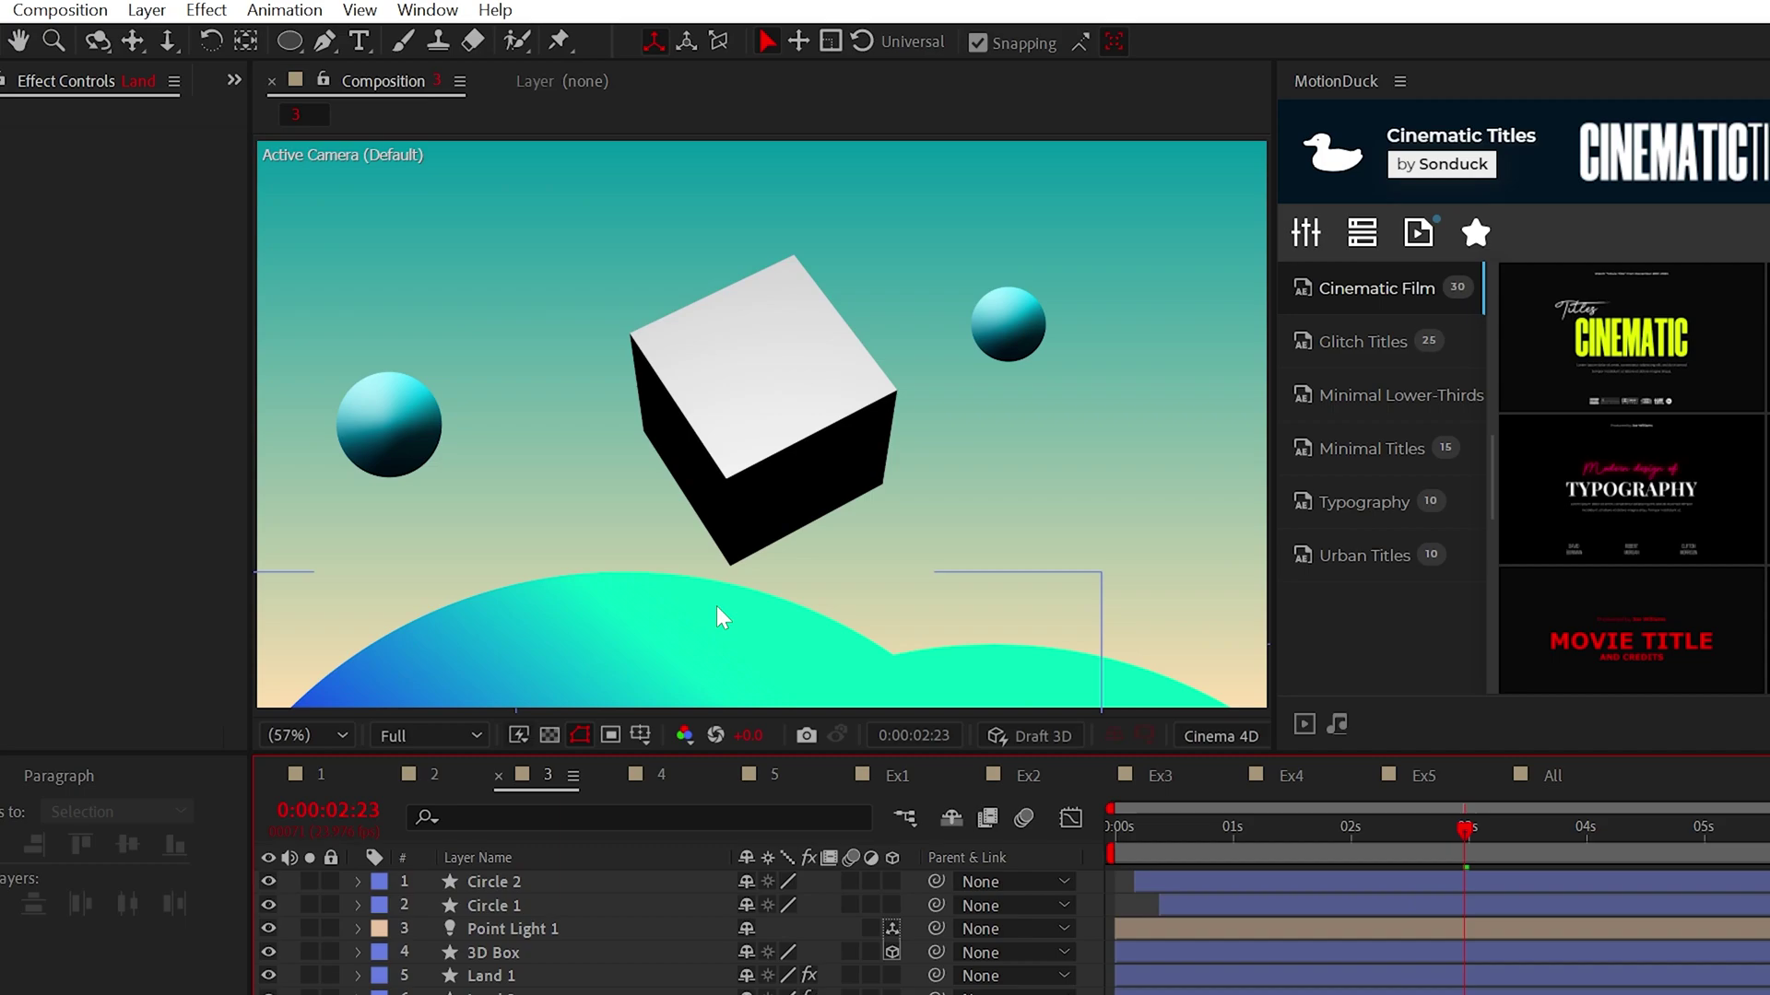
{"action": "left_click", "coordinate": [694, 773]}
{"action": "left_click", "coordinate": [776, 777]}
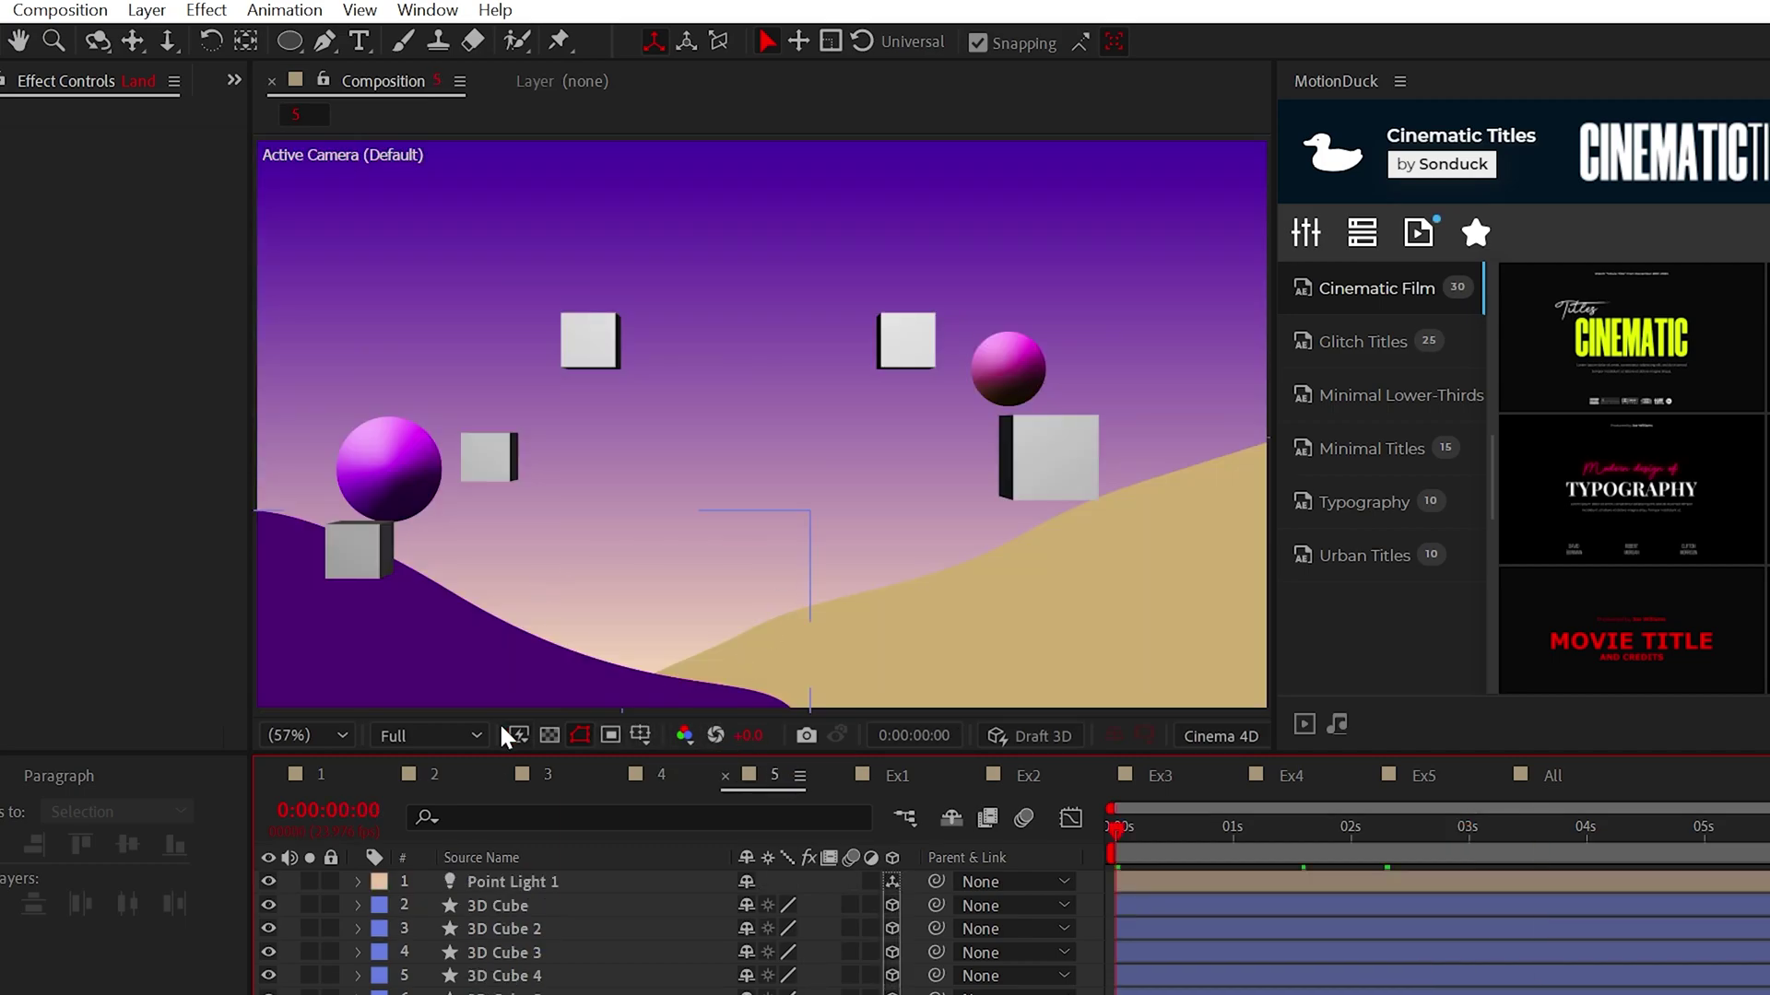
{"action": "left_click", "coordinate": [322, 775]}
{"action": "left_click", "coordinate": [434, 775]}
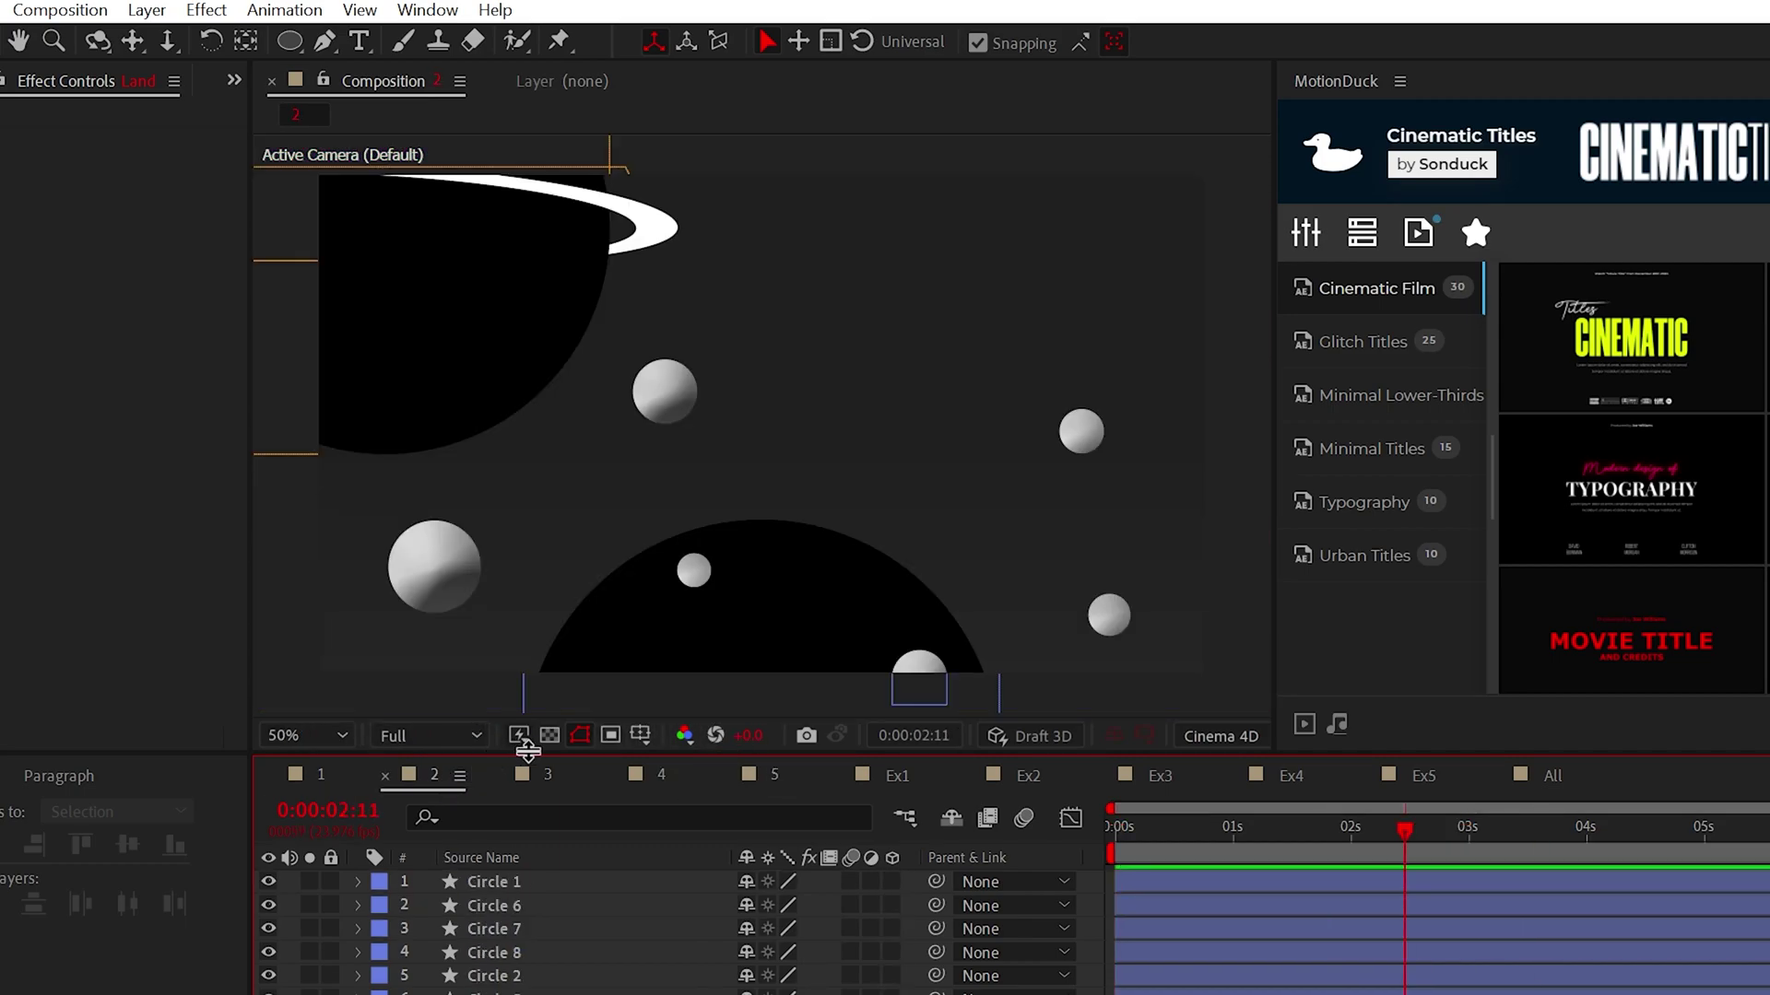
{"action": "left_click", "coordinate": [307, 735]}
{"action": "left_click", "coordinate": [332, 788]}
{"action": "left_click", "coordinate": [880, 775]}
{"action": "key", "text": "space"}
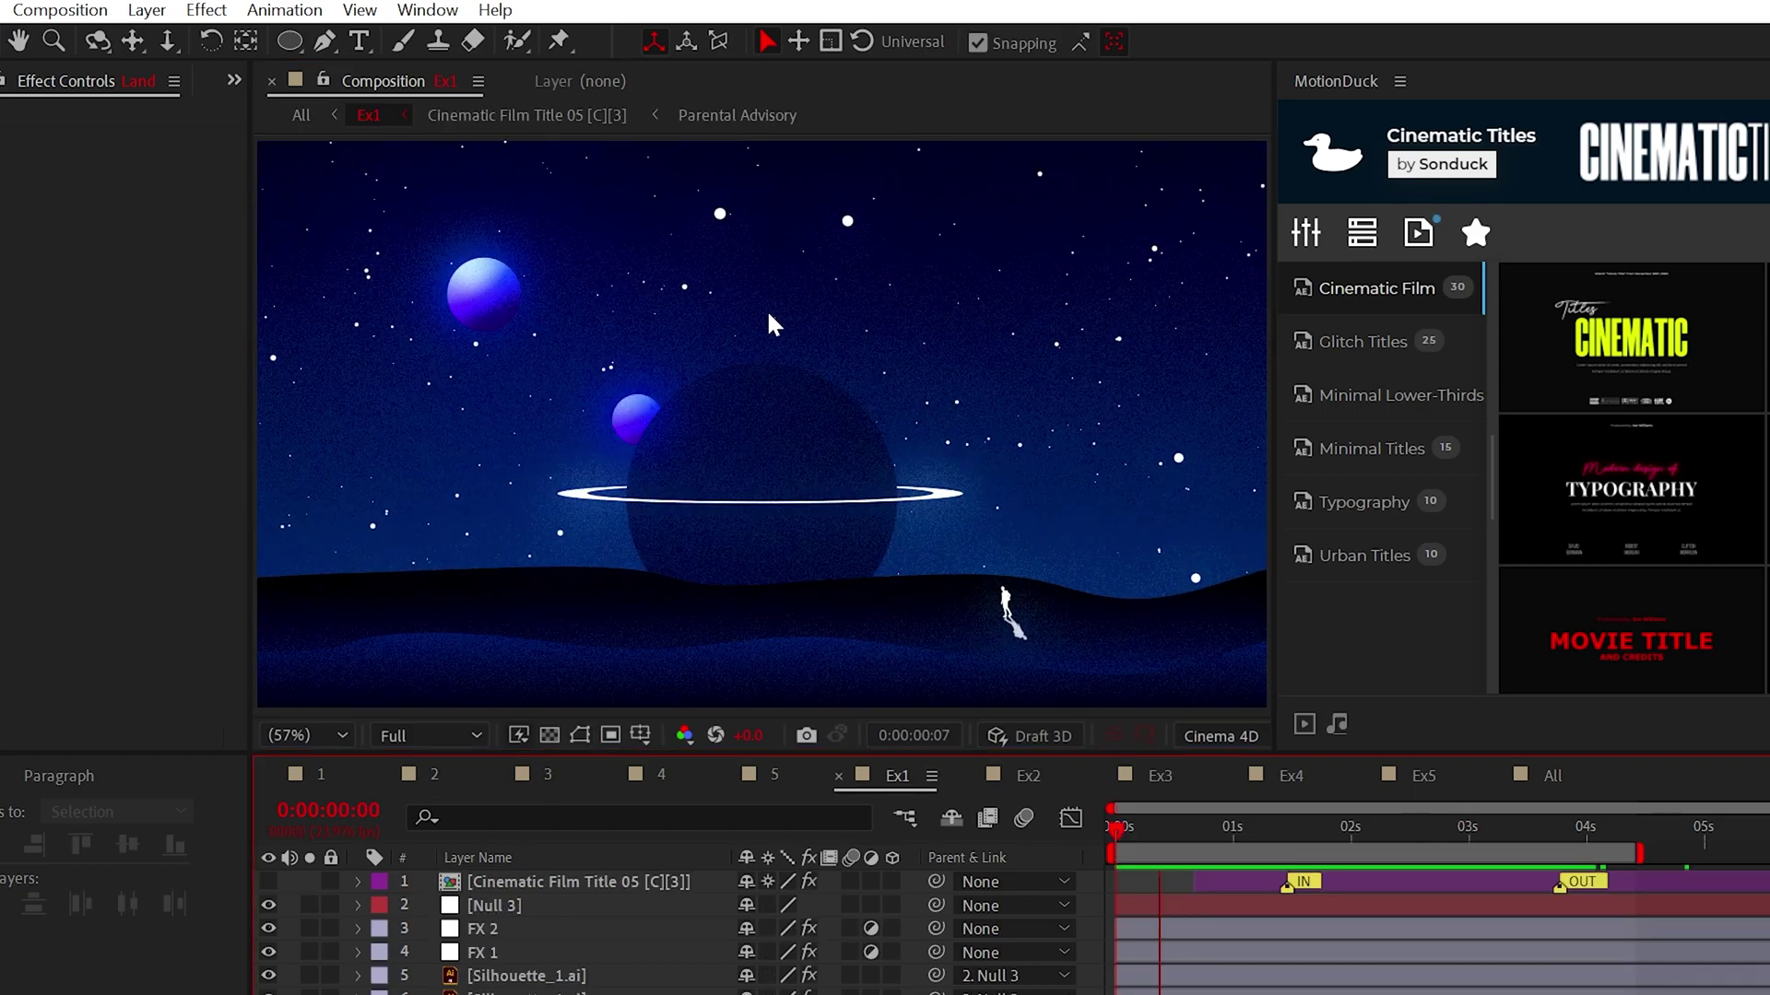
Keyframe Position on the planet, ring and Circle layers, starting them below the landscape at 0s.
{"action": "left_click", "coordinate": [321, 775]}
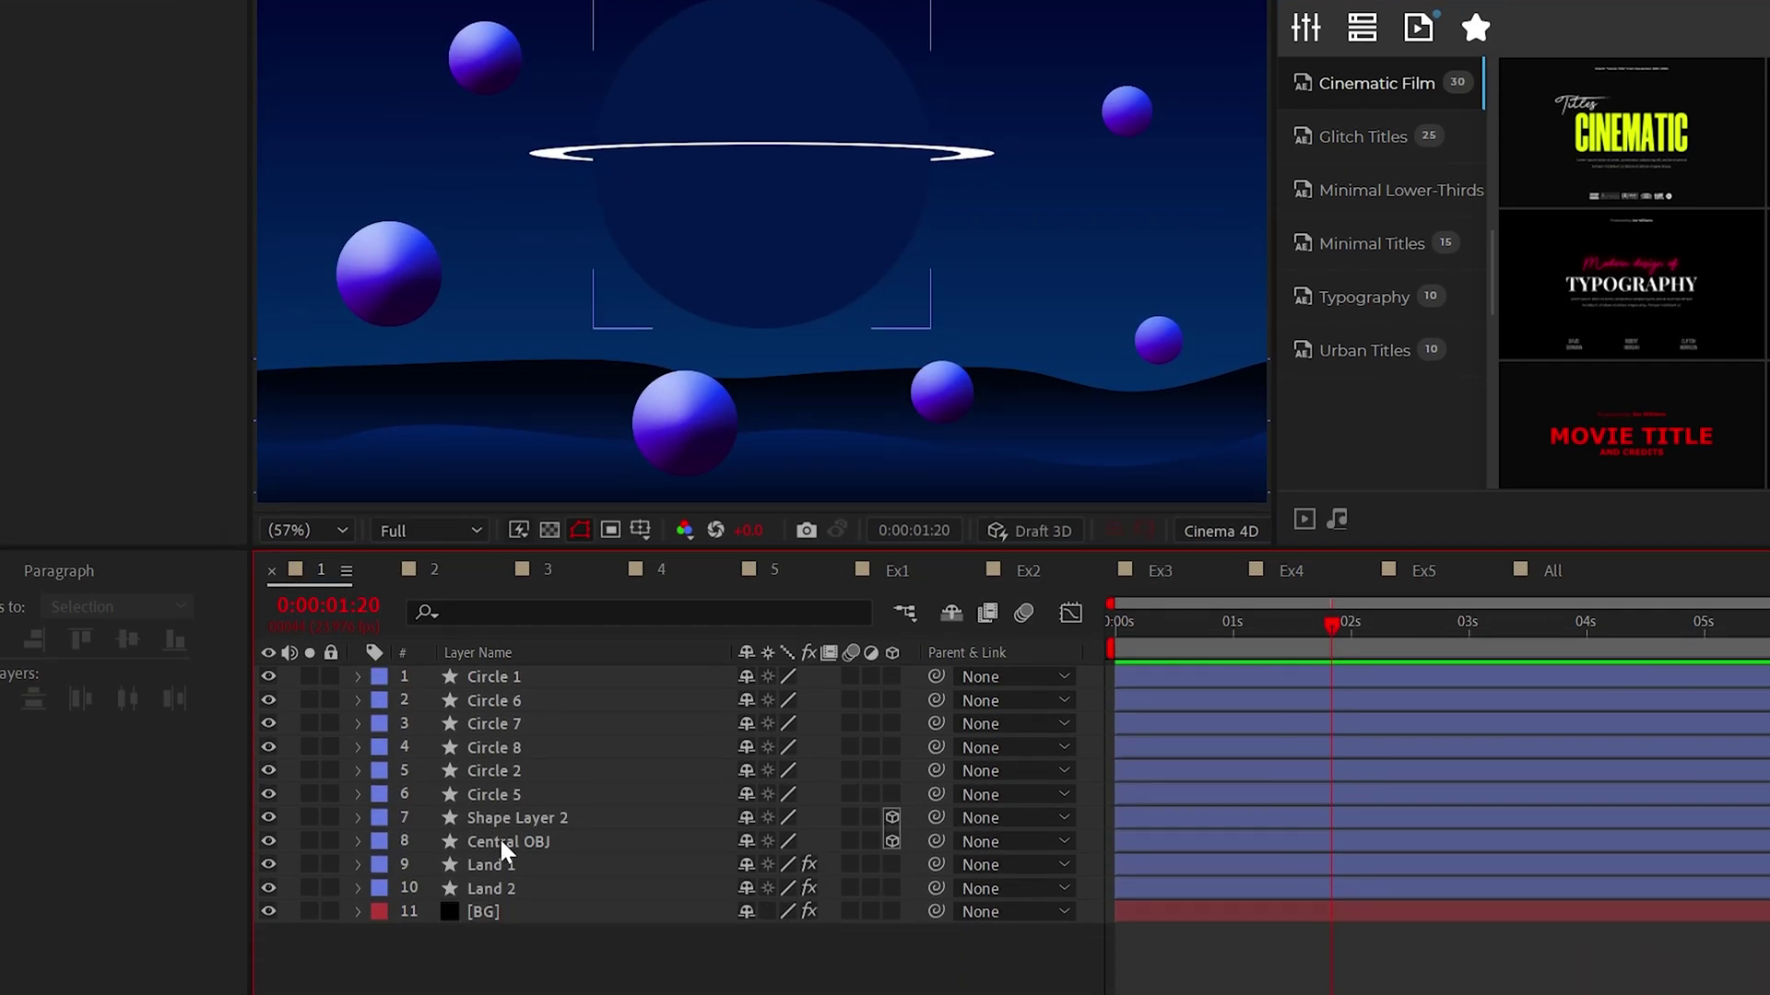
{"action": "left_click", "coordinate": [500, 837]}
{"action": "left_click", "coordinate": [507, 824], "text": "shift"}
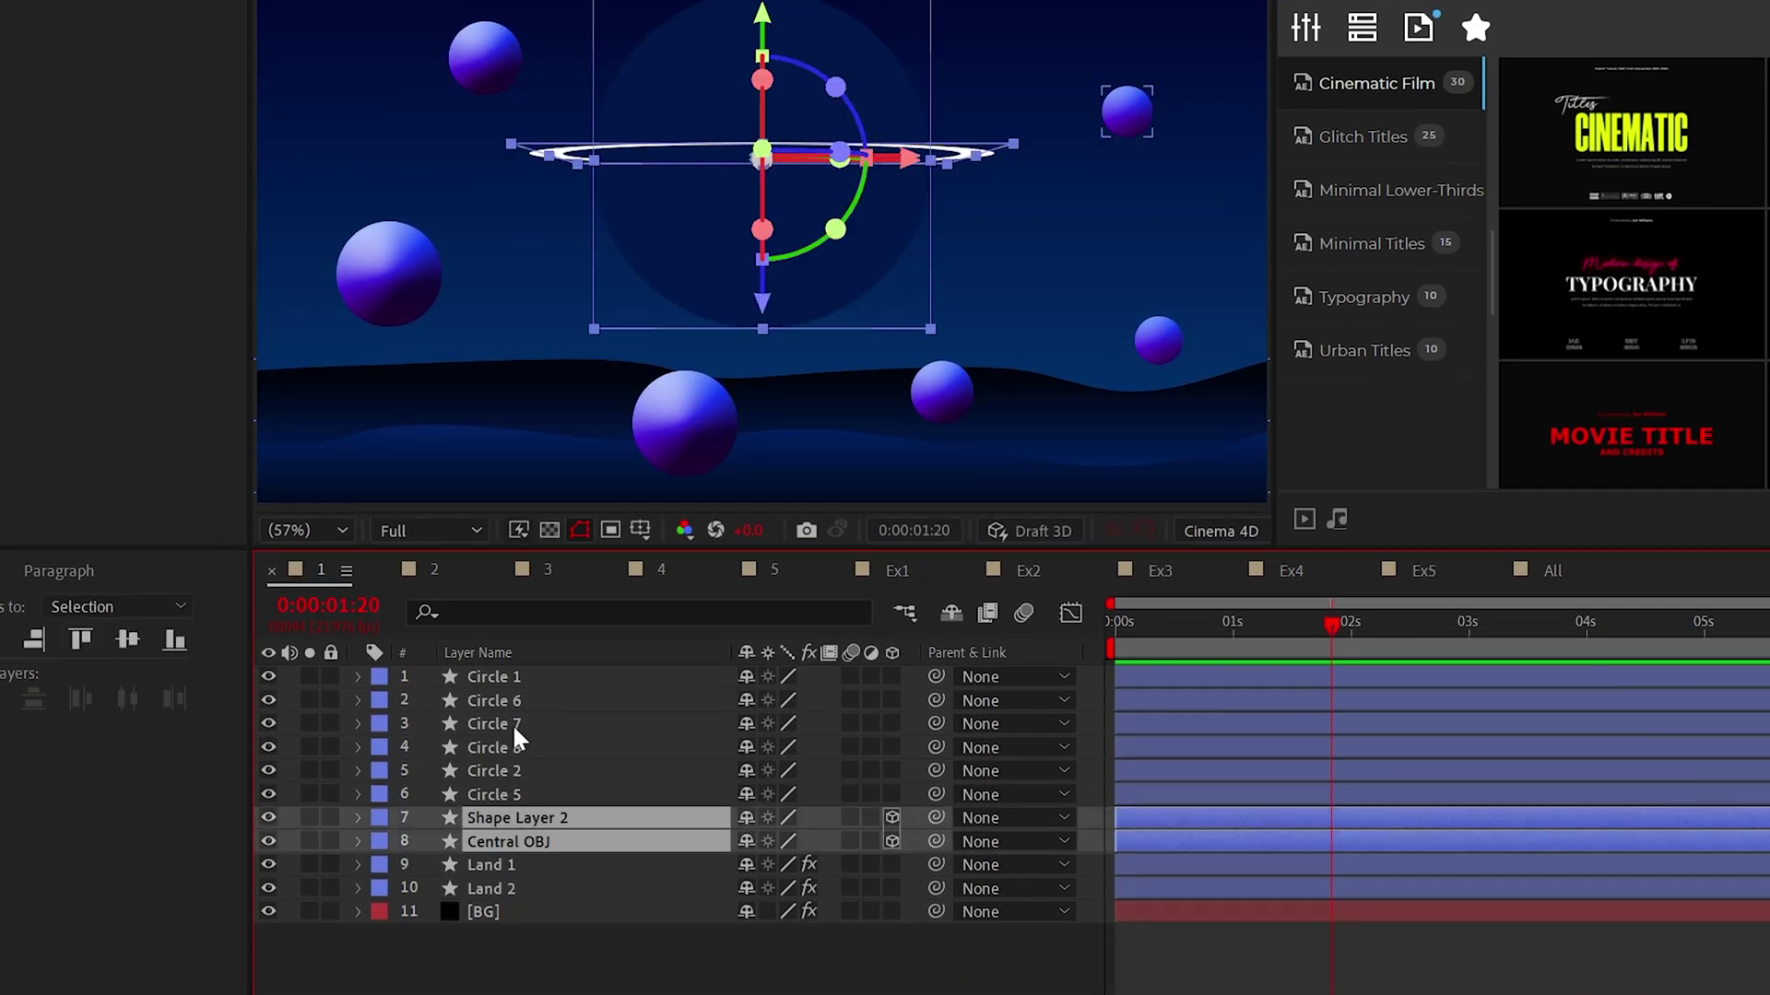
{"action": "left_click", "coordinate": [517, 677], "text": "shift"}
{"action": "key", "text": "p"}
{"action": "key", "text": "Home"}
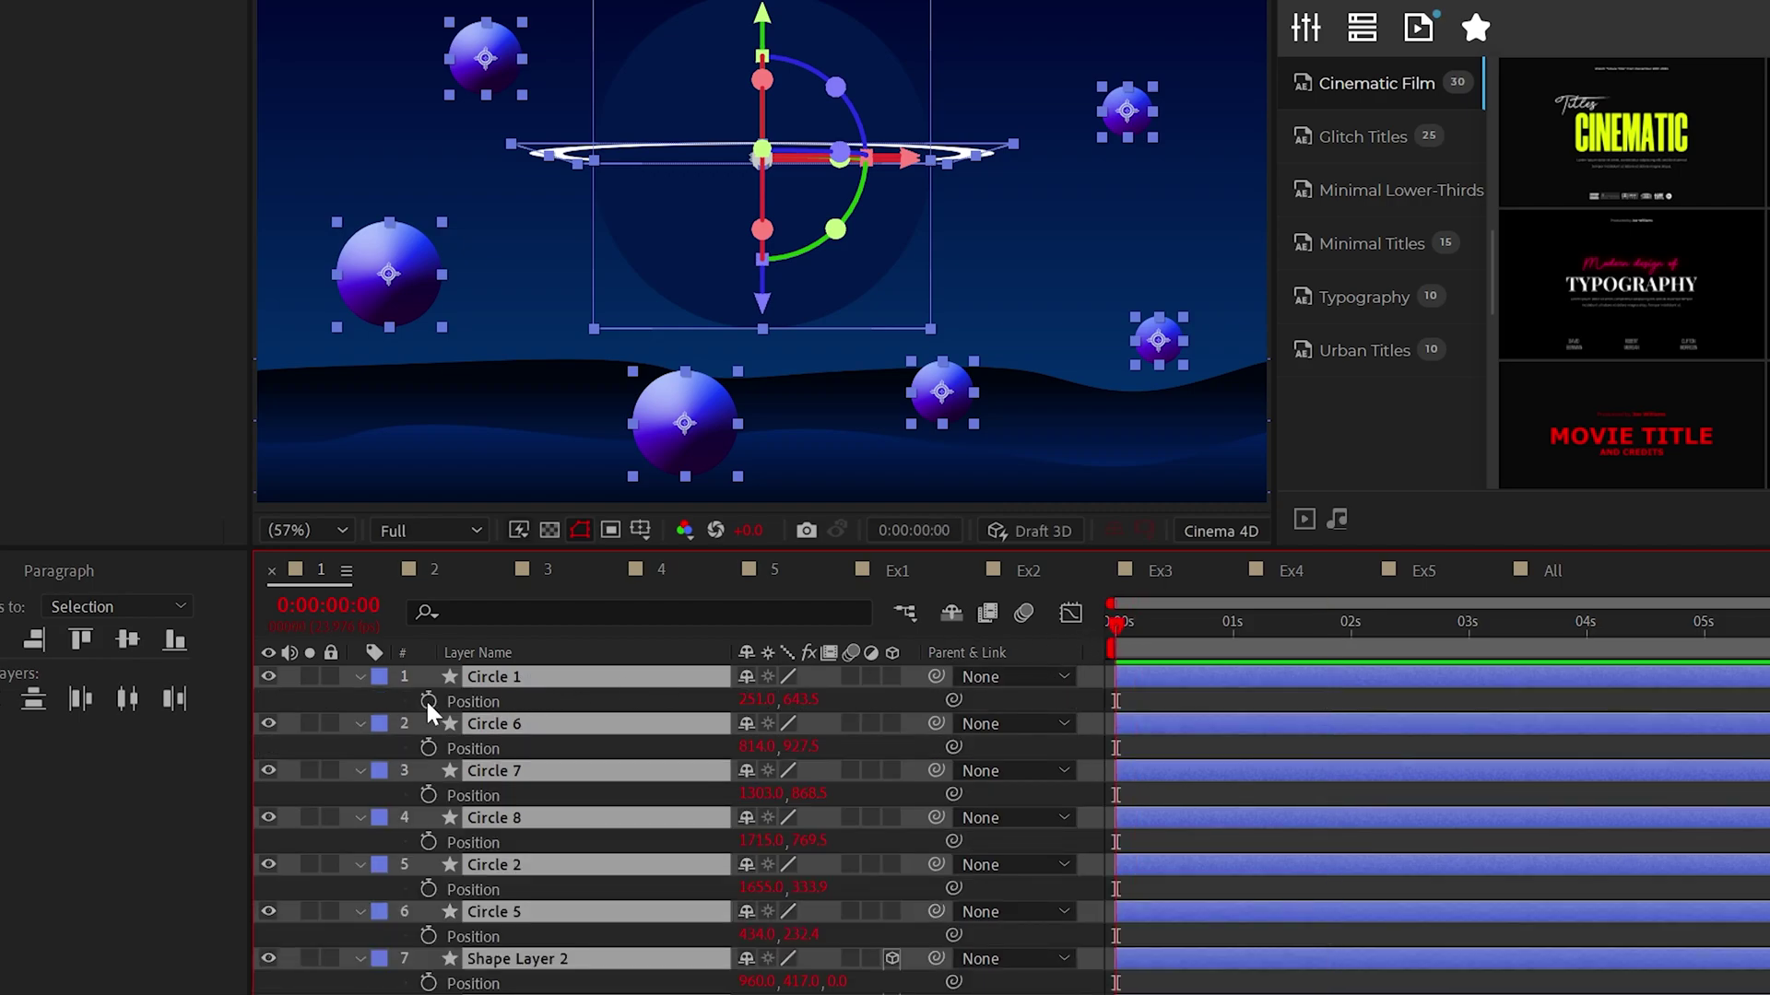
{"action": "left_click", "coordinate": [428, 701]}
{"action": "left_click_drag", "start_coordinate": [807, 700], "coordinate": [604, 660]}
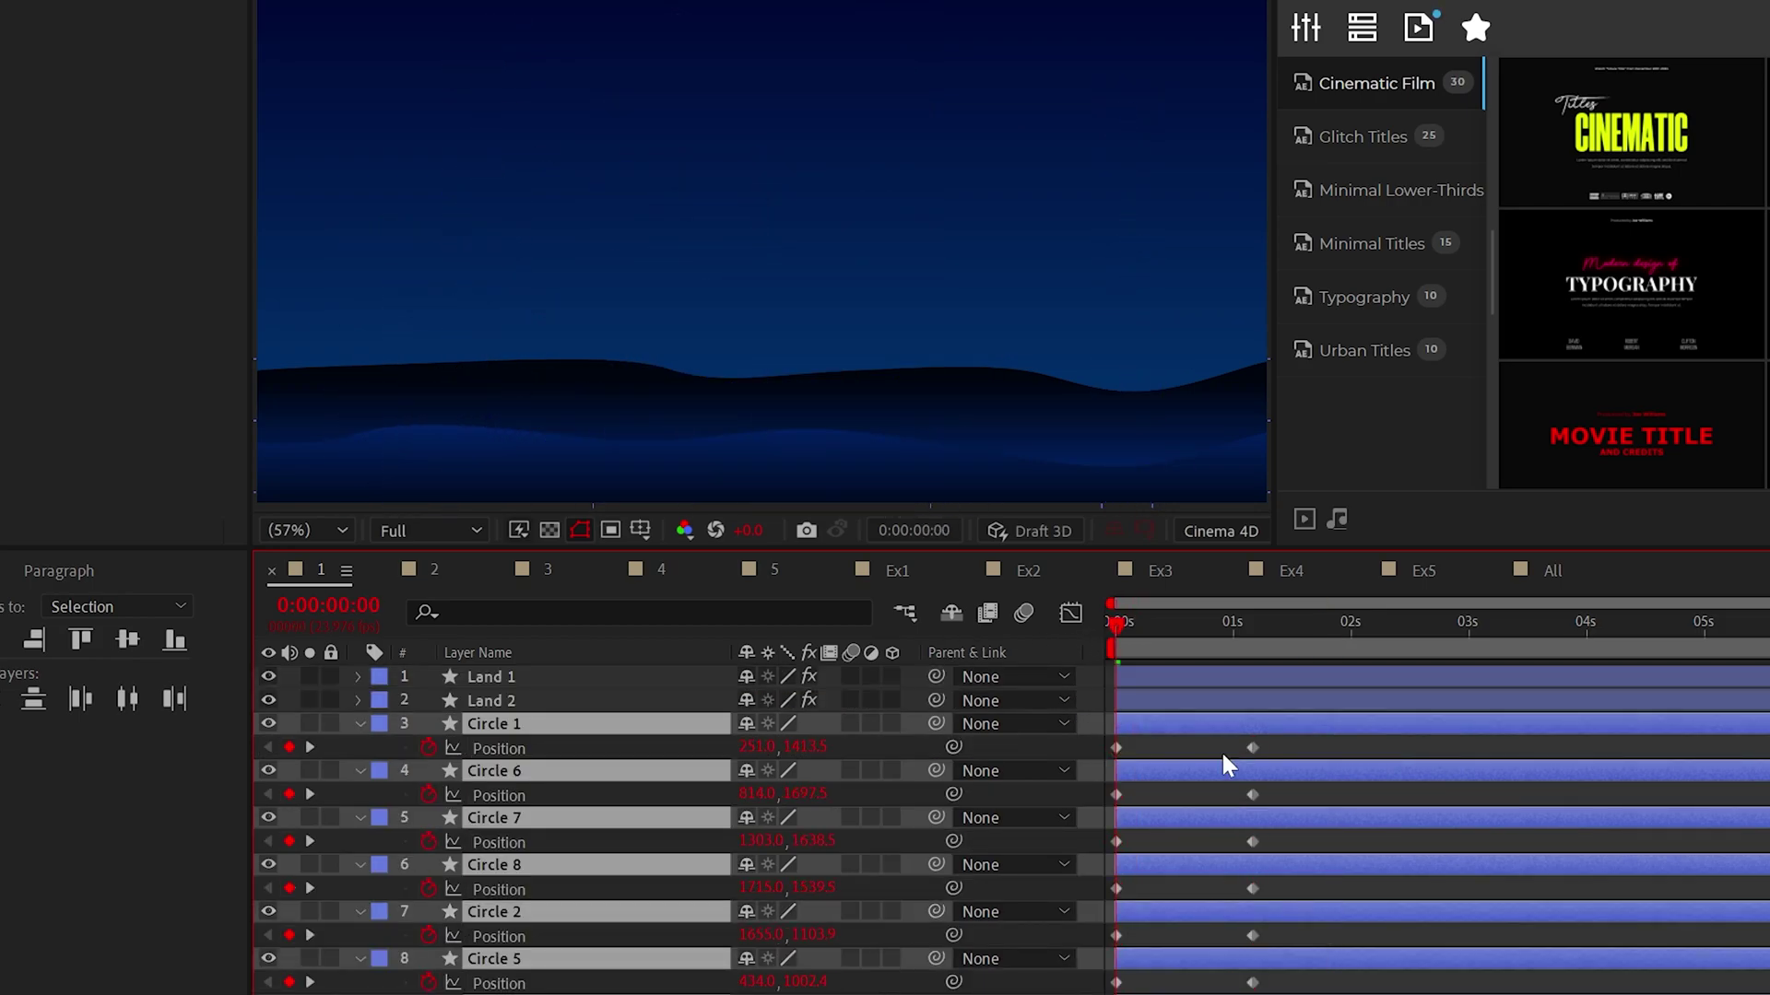
Ease the one-second Position keyframes on the speed graph.
{"action": "left_click_drag", "start_coordinate": [1220, 750], "coordinate": [1300, 994]}
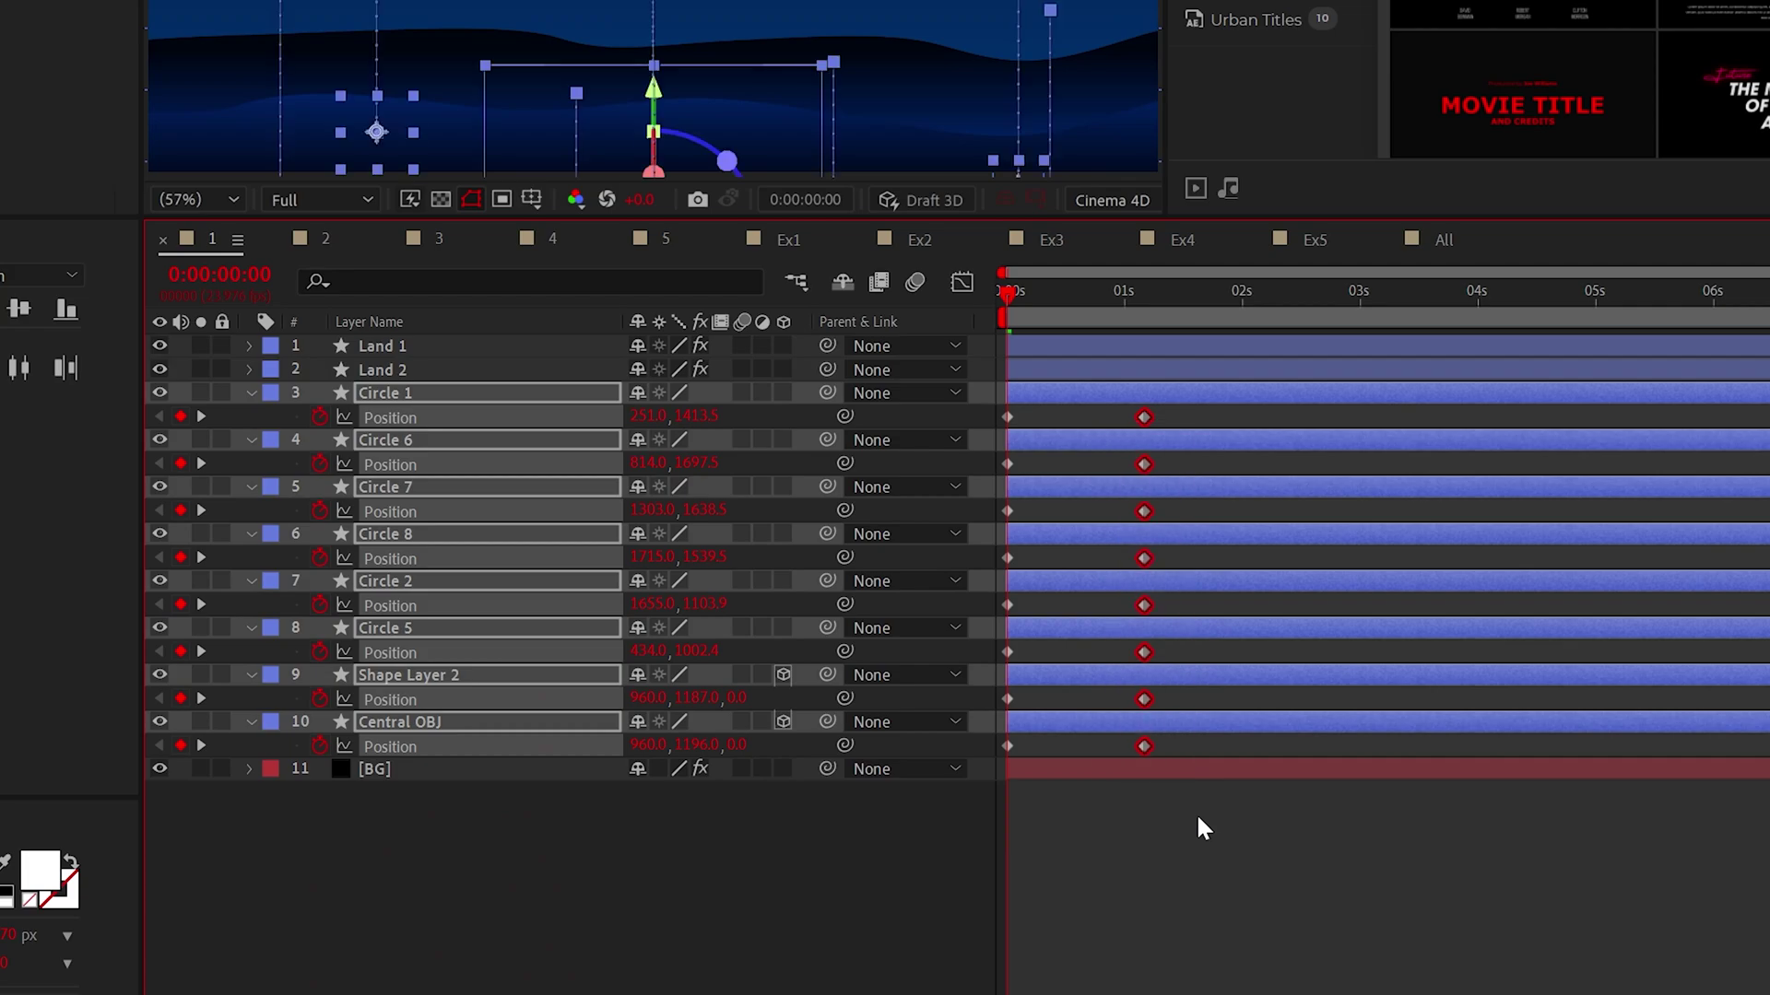
{"action": "left_click", "coordinate": [964, 277]}
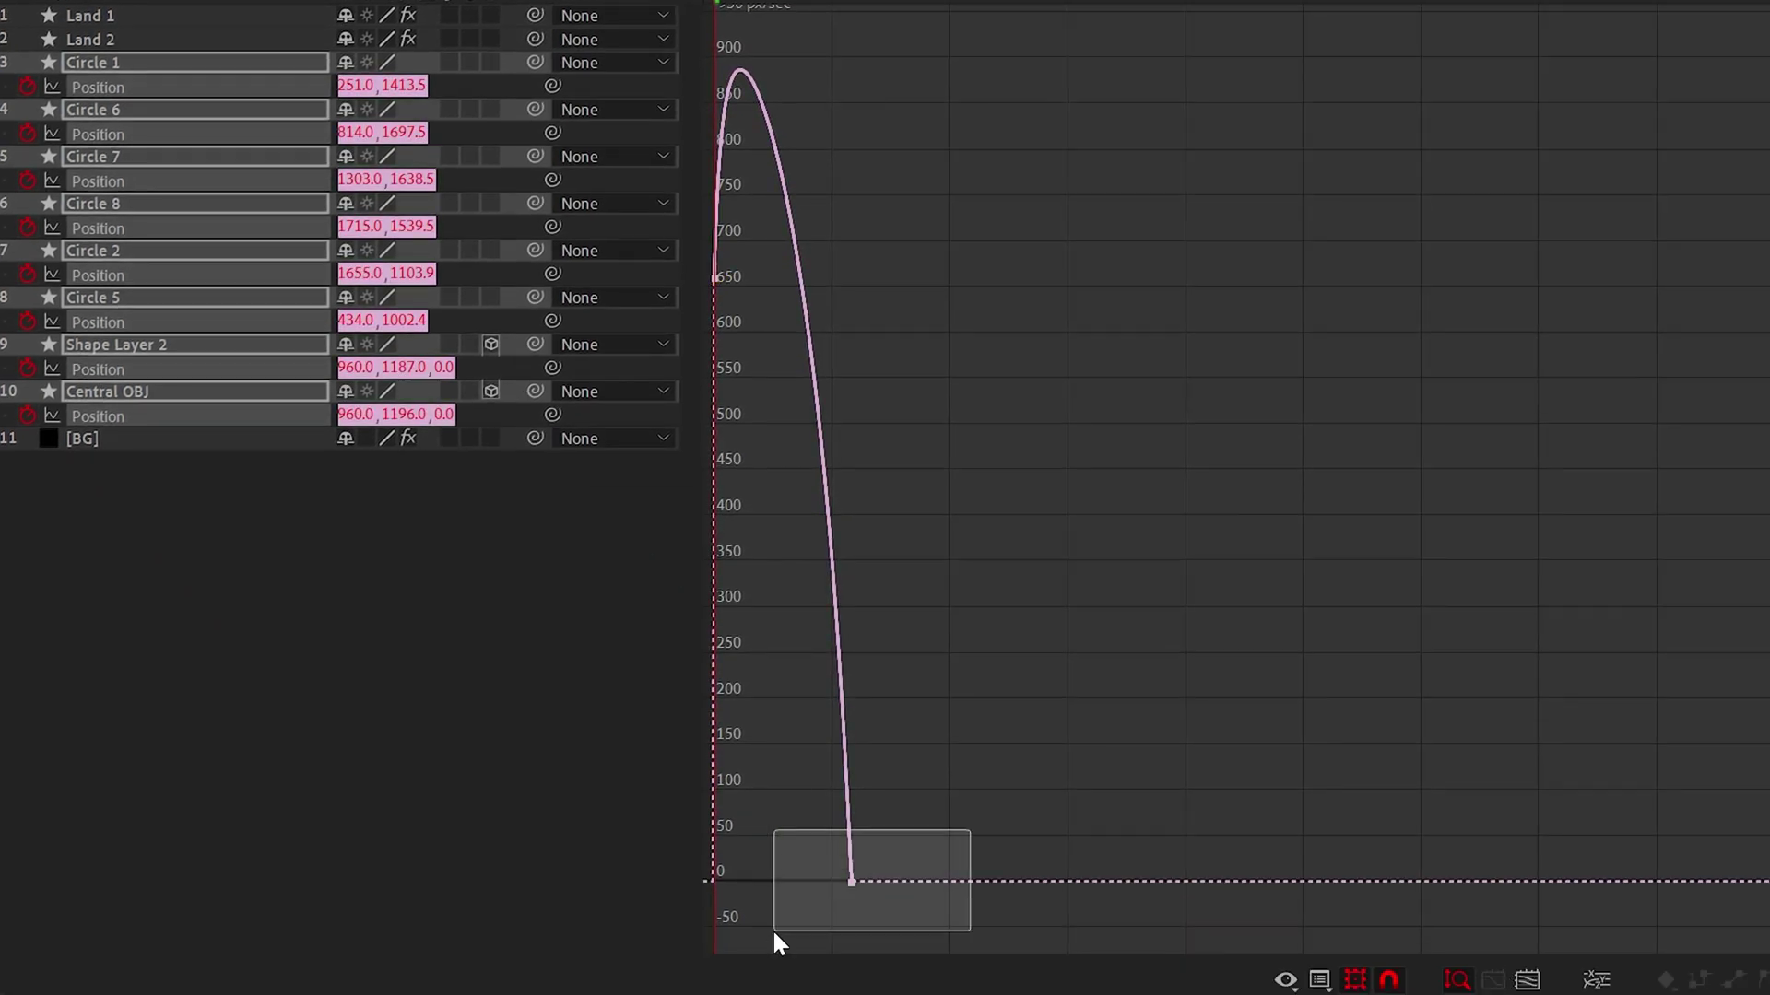
{"action": "left_click_drag", "start_coordinate": [1170, 879], "coordinate": [872, 892]}
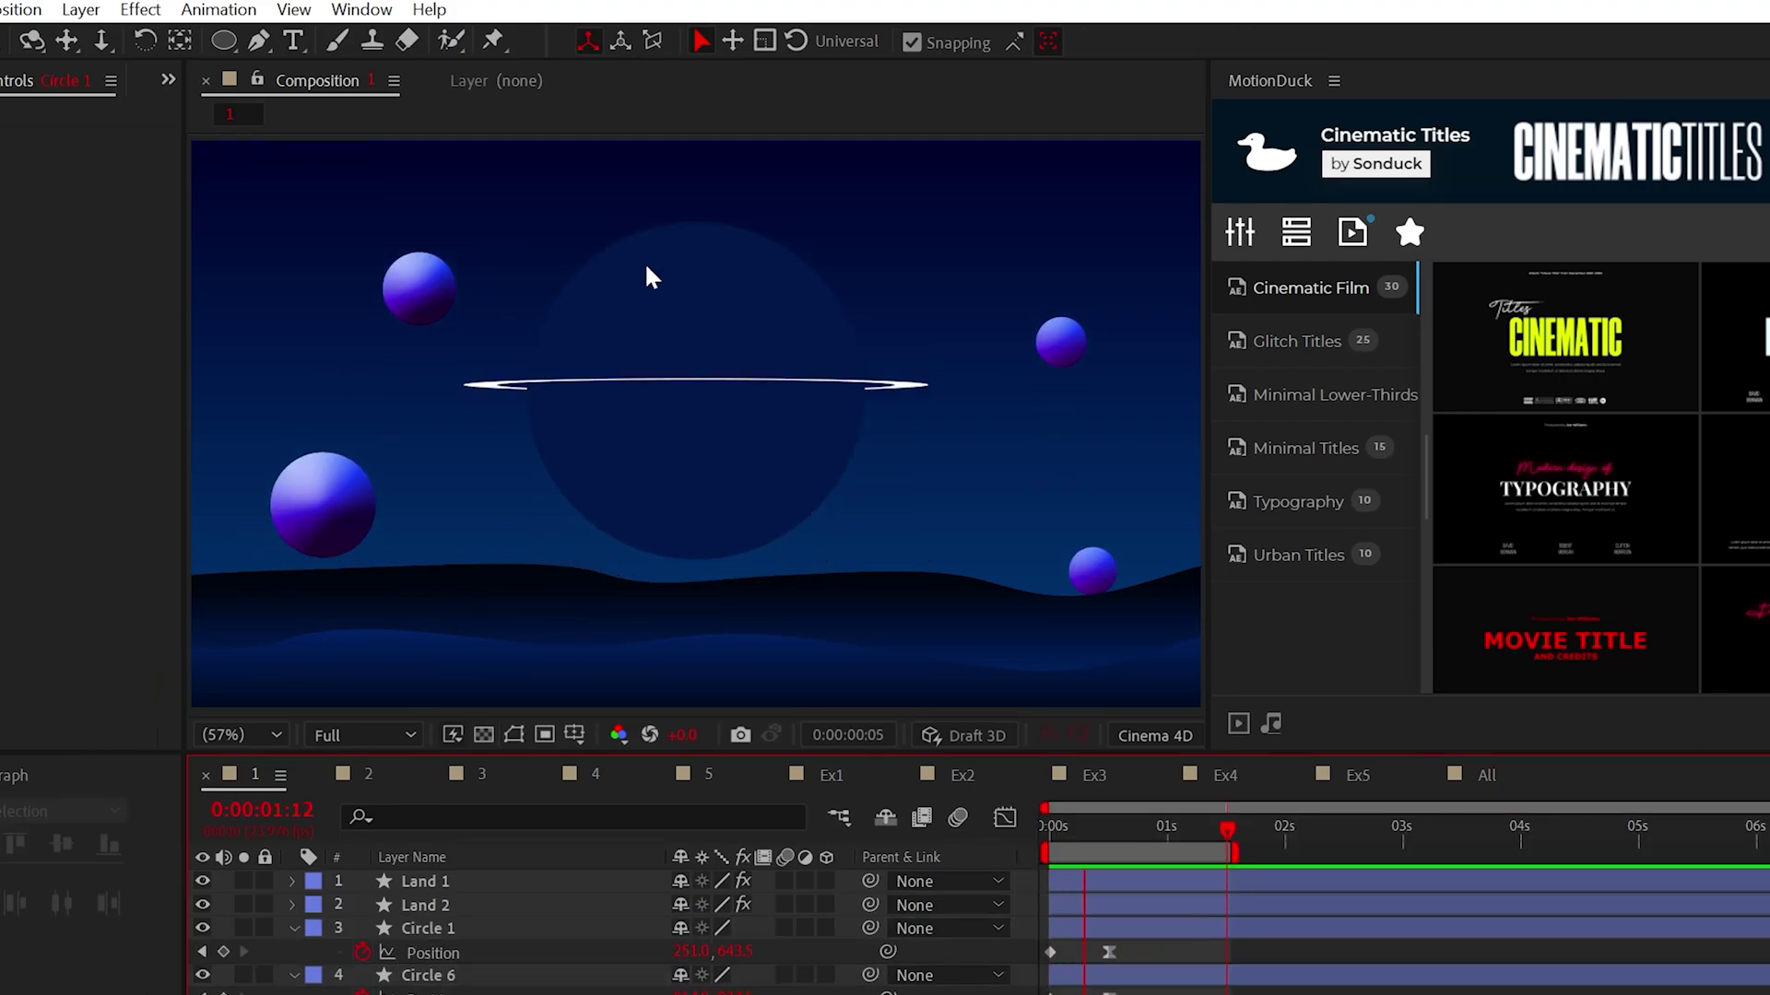
Create Null 4 and parent the circle and ring layers to it.
{"action": "left_click", "coordinate": [81, 9]}
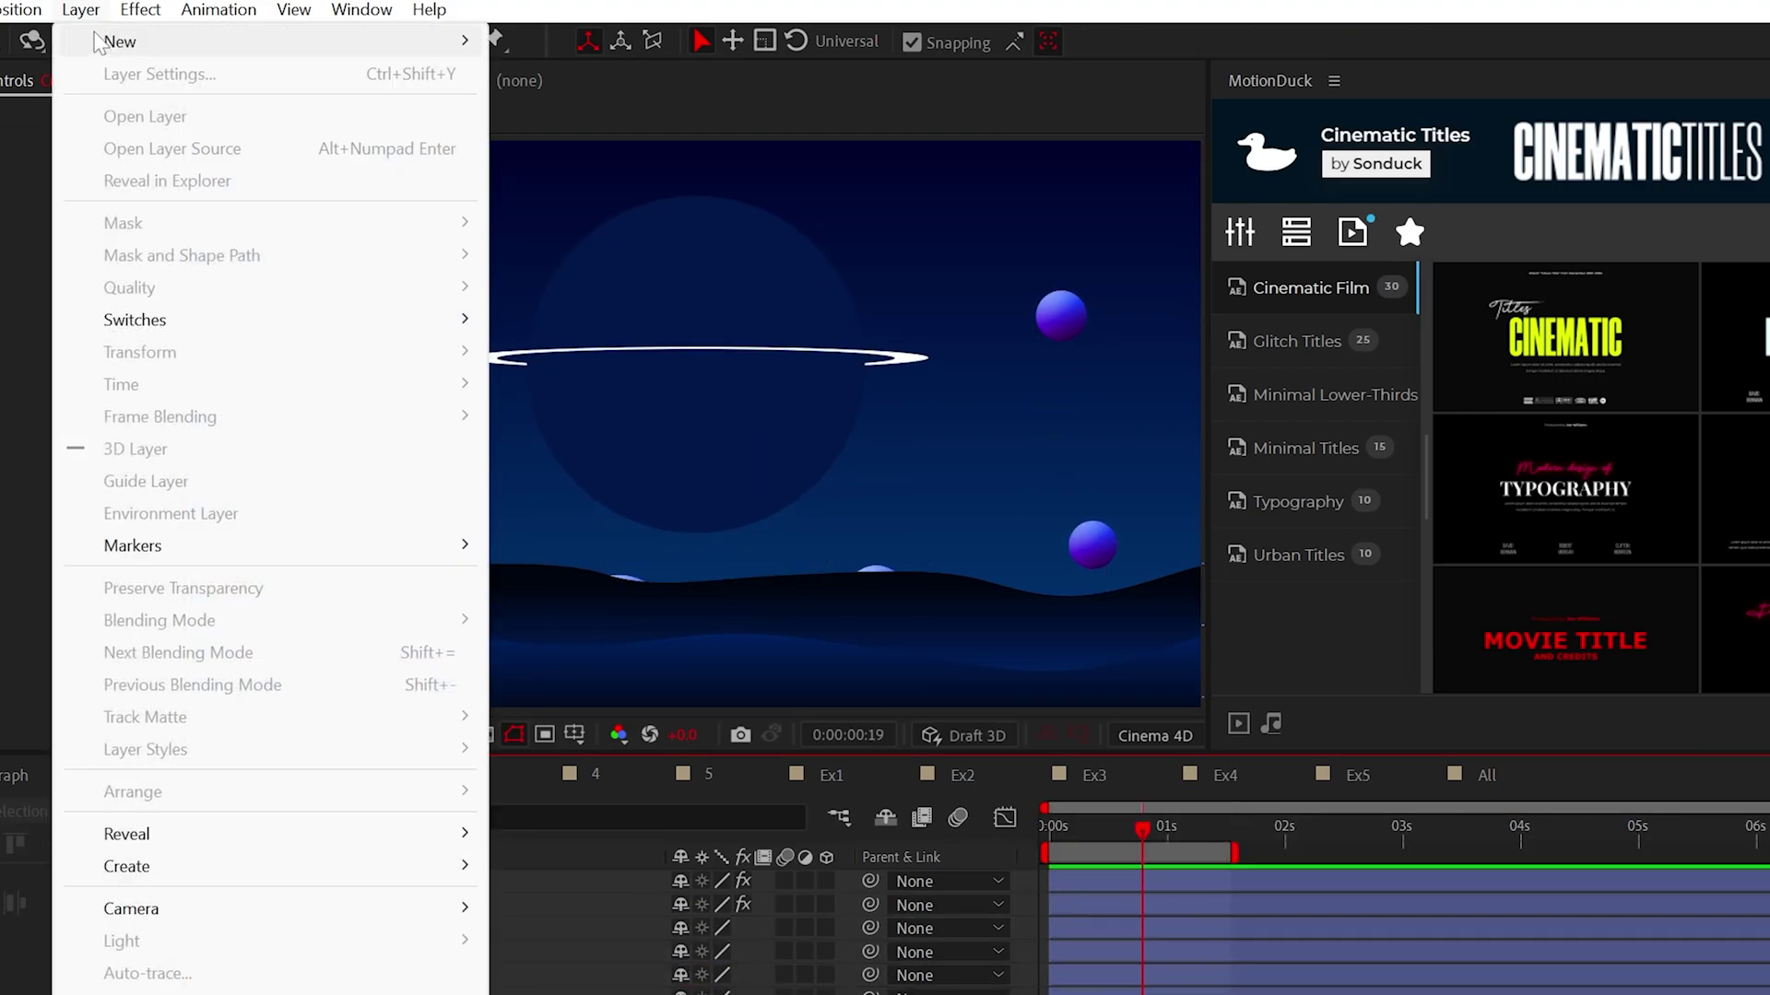
{"action": "mouse_move", "coordinate": [120, 39]}
{"action": "left_click", "coordinate": [590, 166]}
{"action": "left_click_drag", "start_coordinate": [873, 994], "coordinate": [873, 963]}
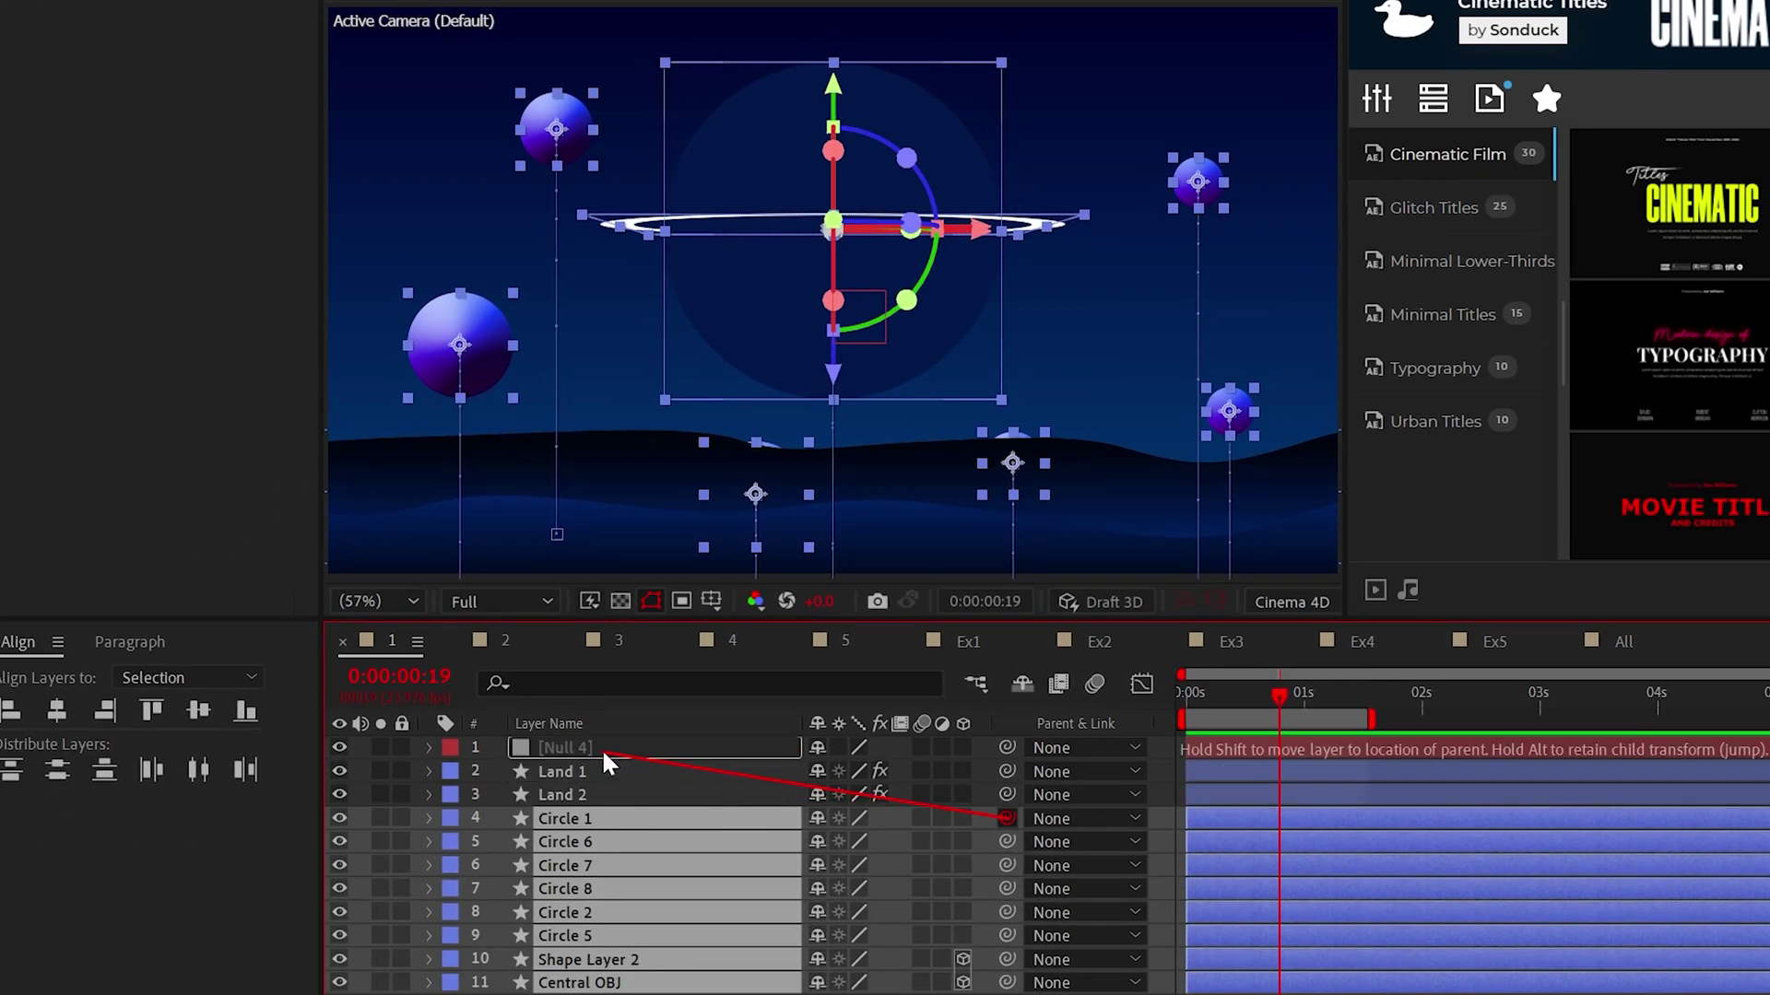
{"action": "left_click_drag", "start_coordinate": [604, 754], "coordinate": [604, 752]}
Animate Null 4's Position upward to Y 364 and preview the rise.
{"action": "key", "text": "Home"}
{"action": "key", "text": "p"}
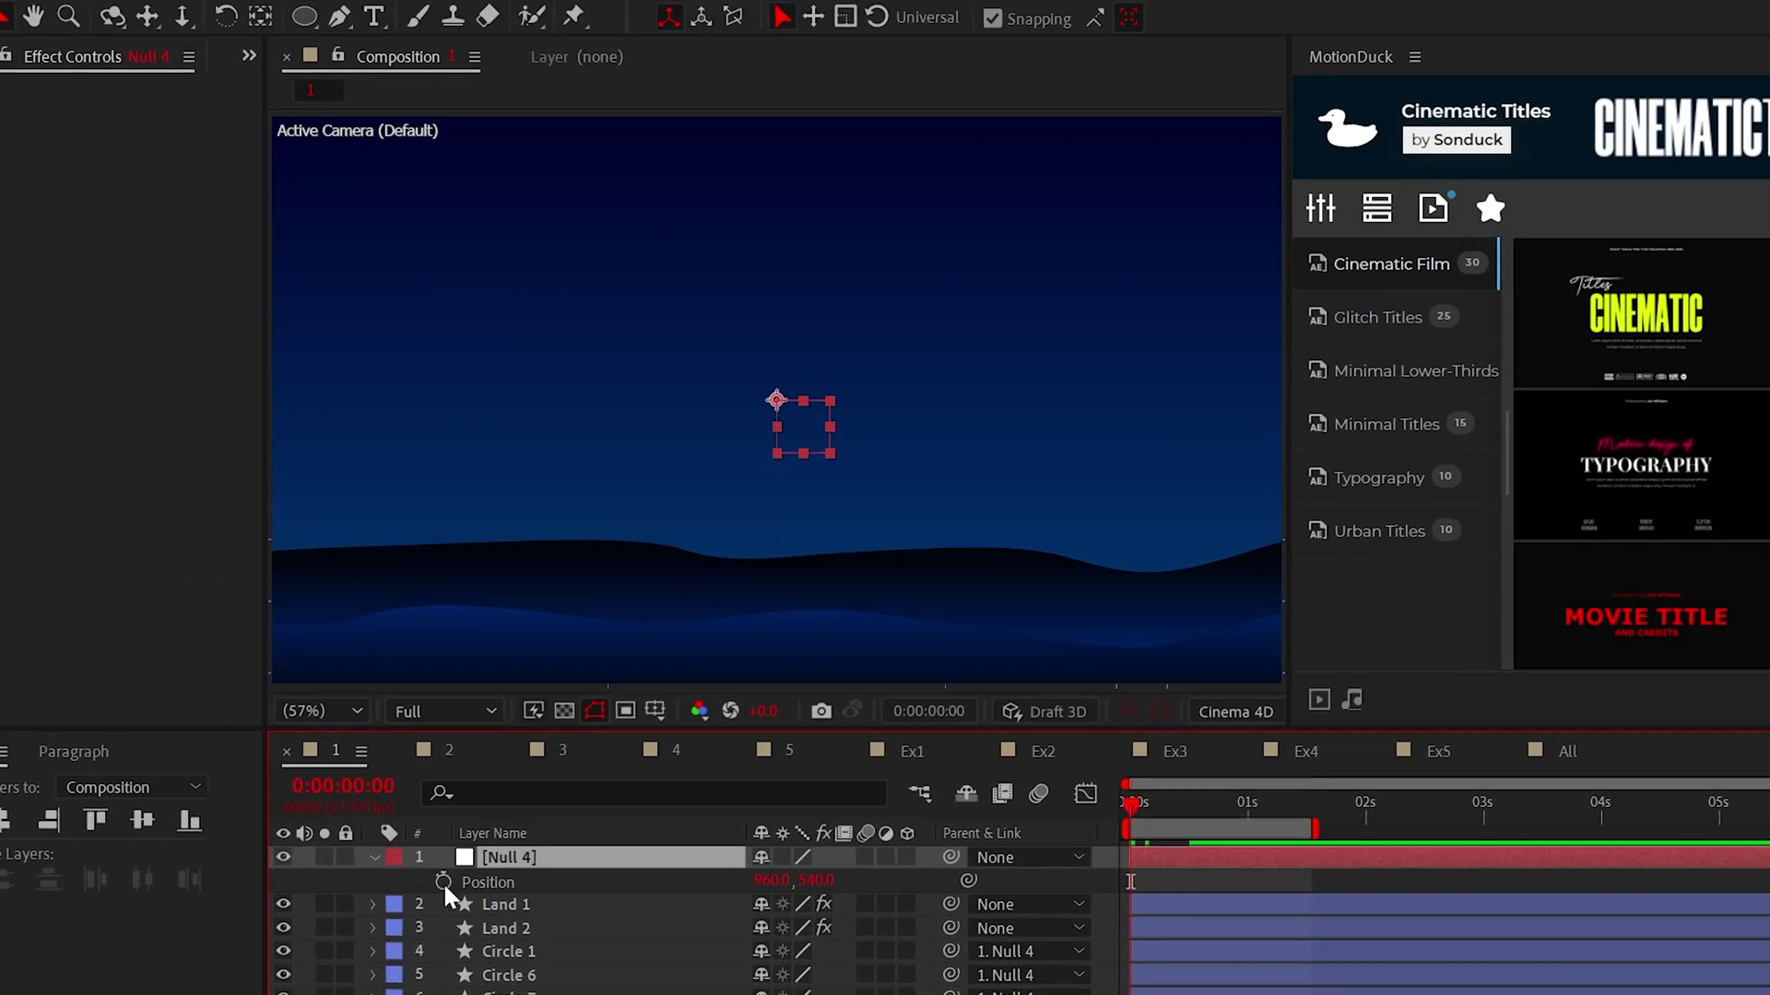
{"action": "key", "text": "space"}
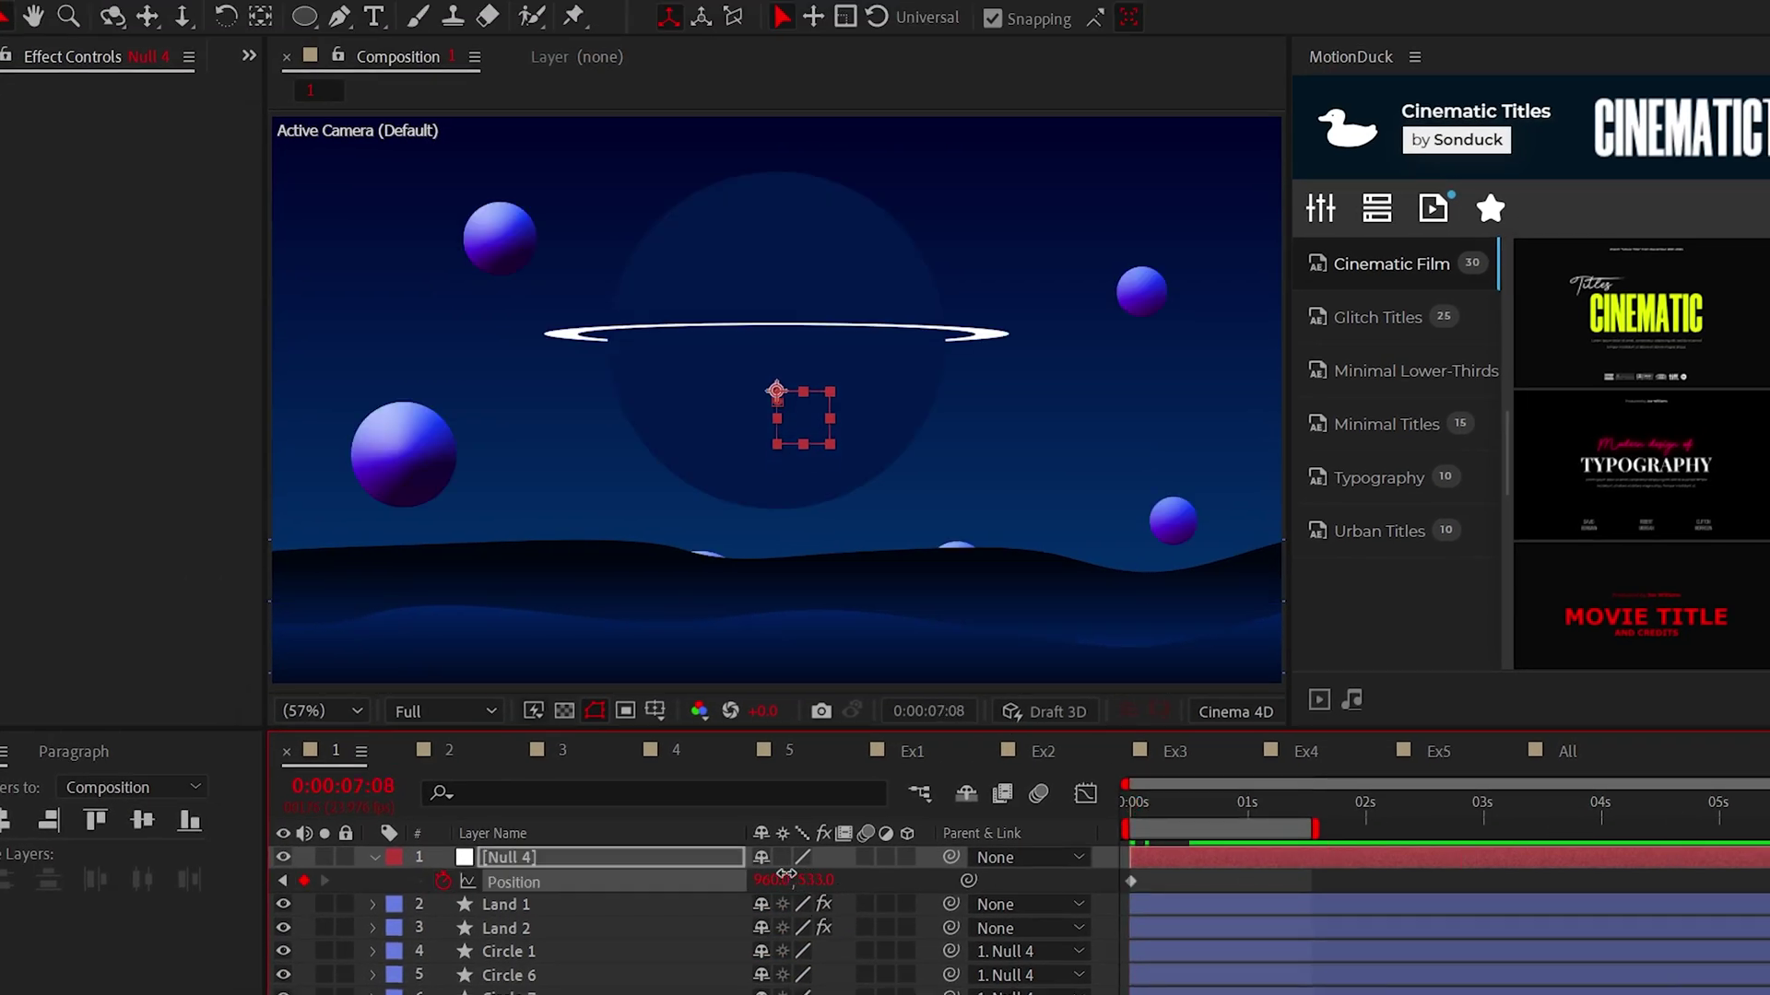
{"action": "left_click_drag", "start_coordinate": [786, 873], "coordinate": [545, 903]}
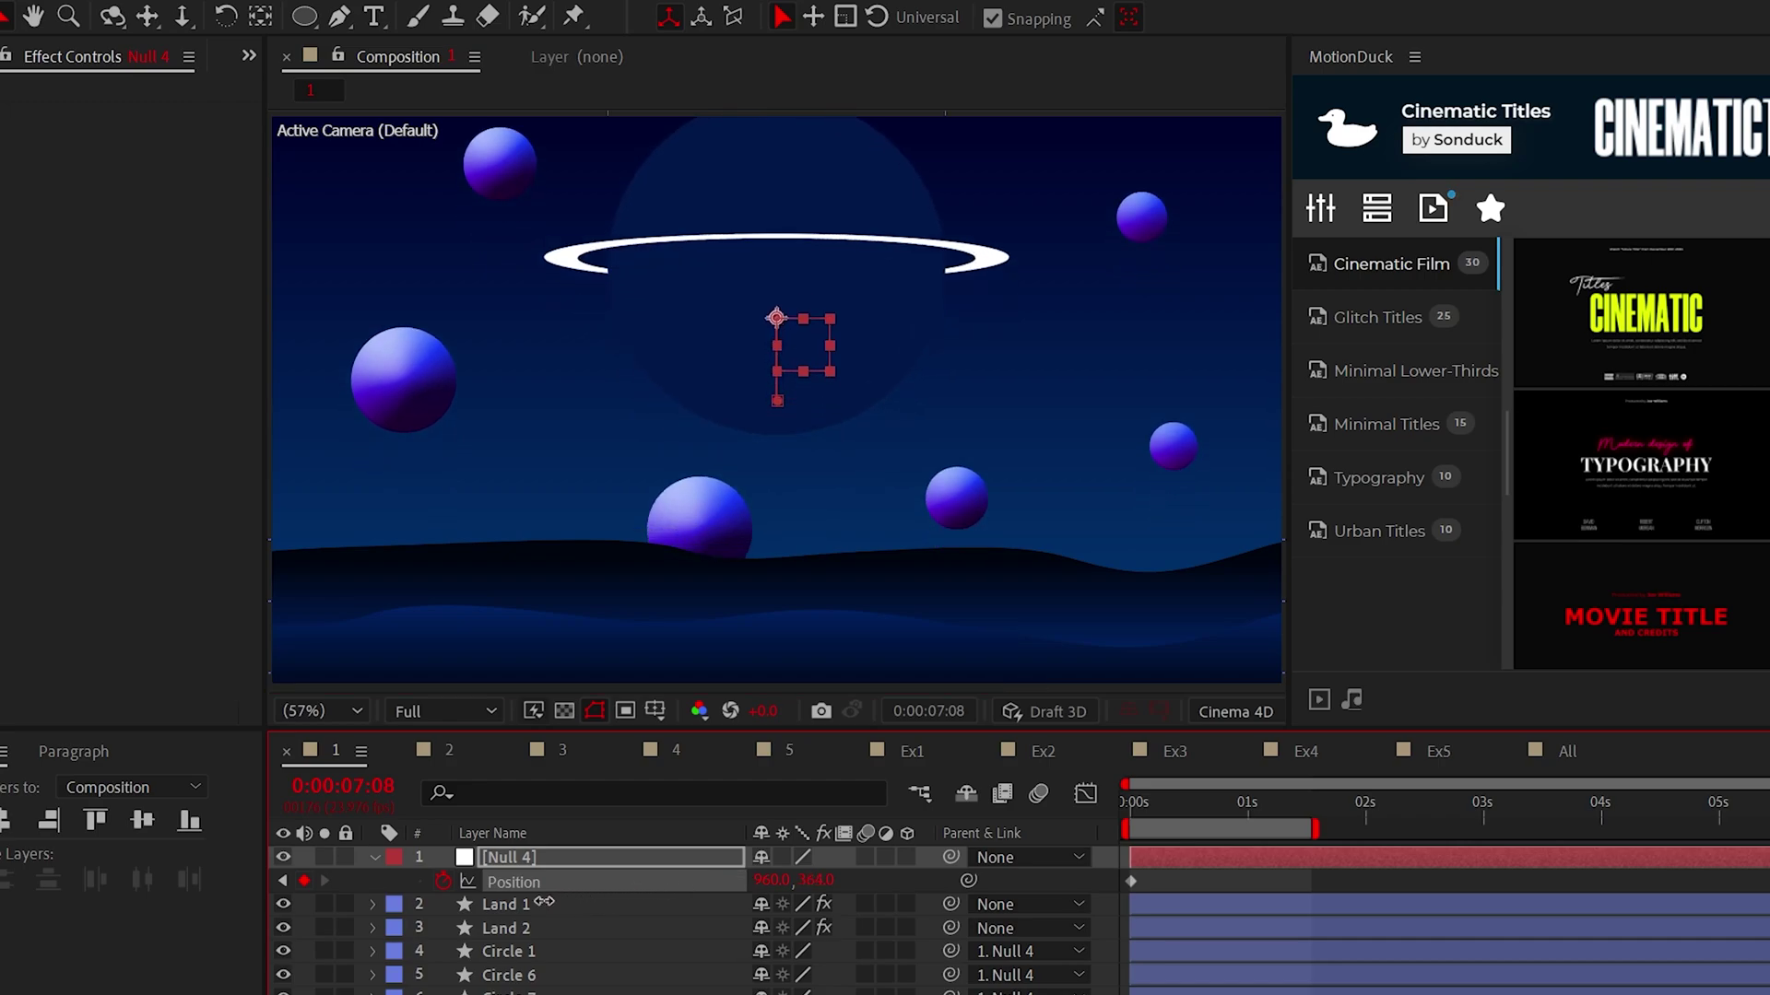
{"action": "key", "text": "space"}
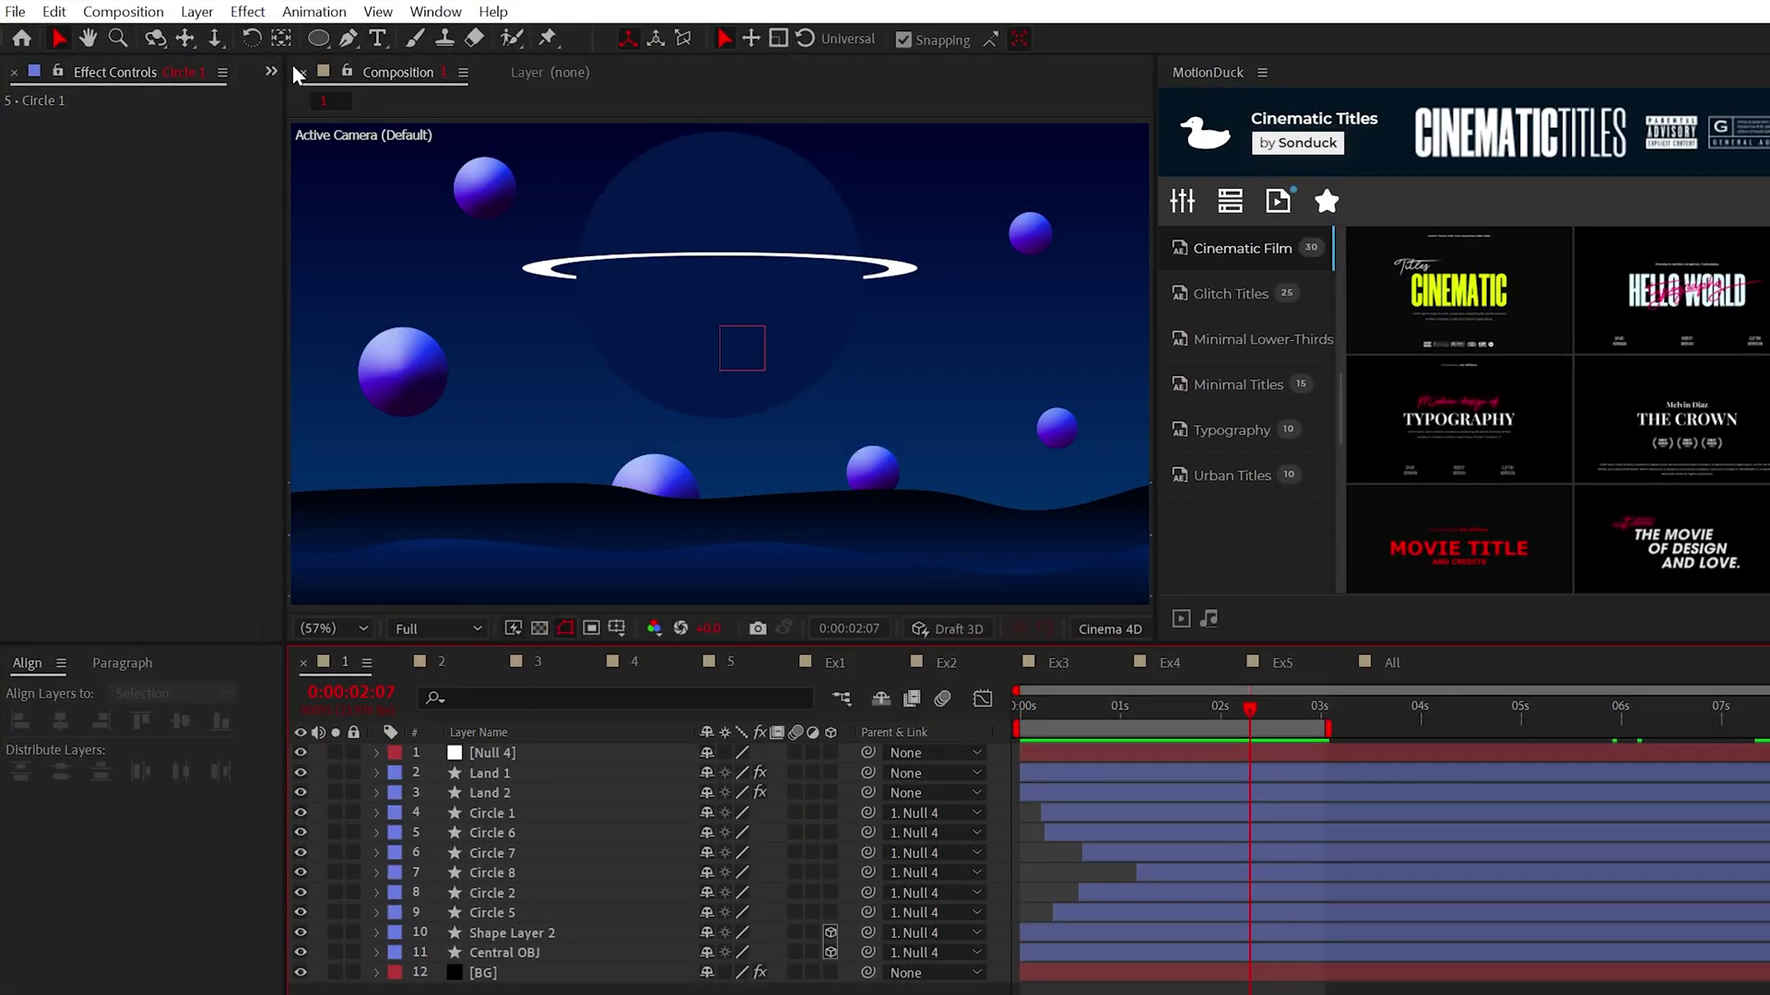
Add a new adjustment layer with a Noise effect.
{"action": "left_click", "coordinate": [196, 11]}
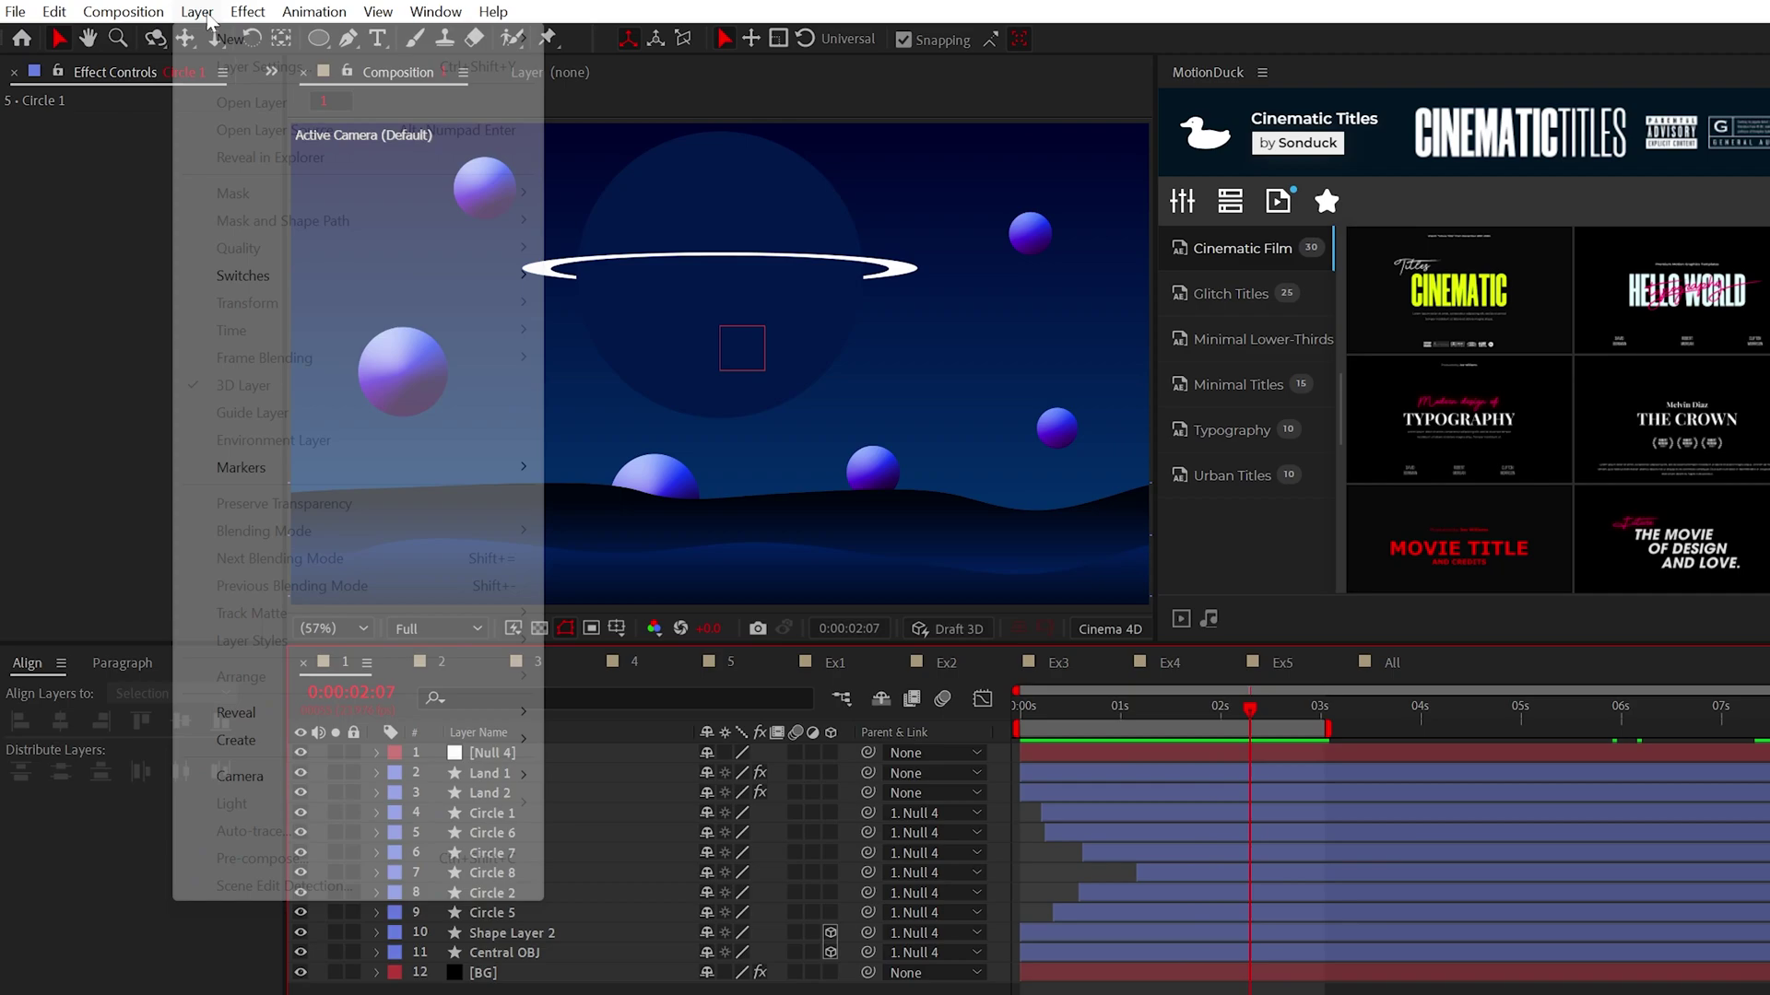
{"action": "mouse_move", "coordinate": [221, 39]}
{"action": "left_click", "coordinate": [636, 203]}
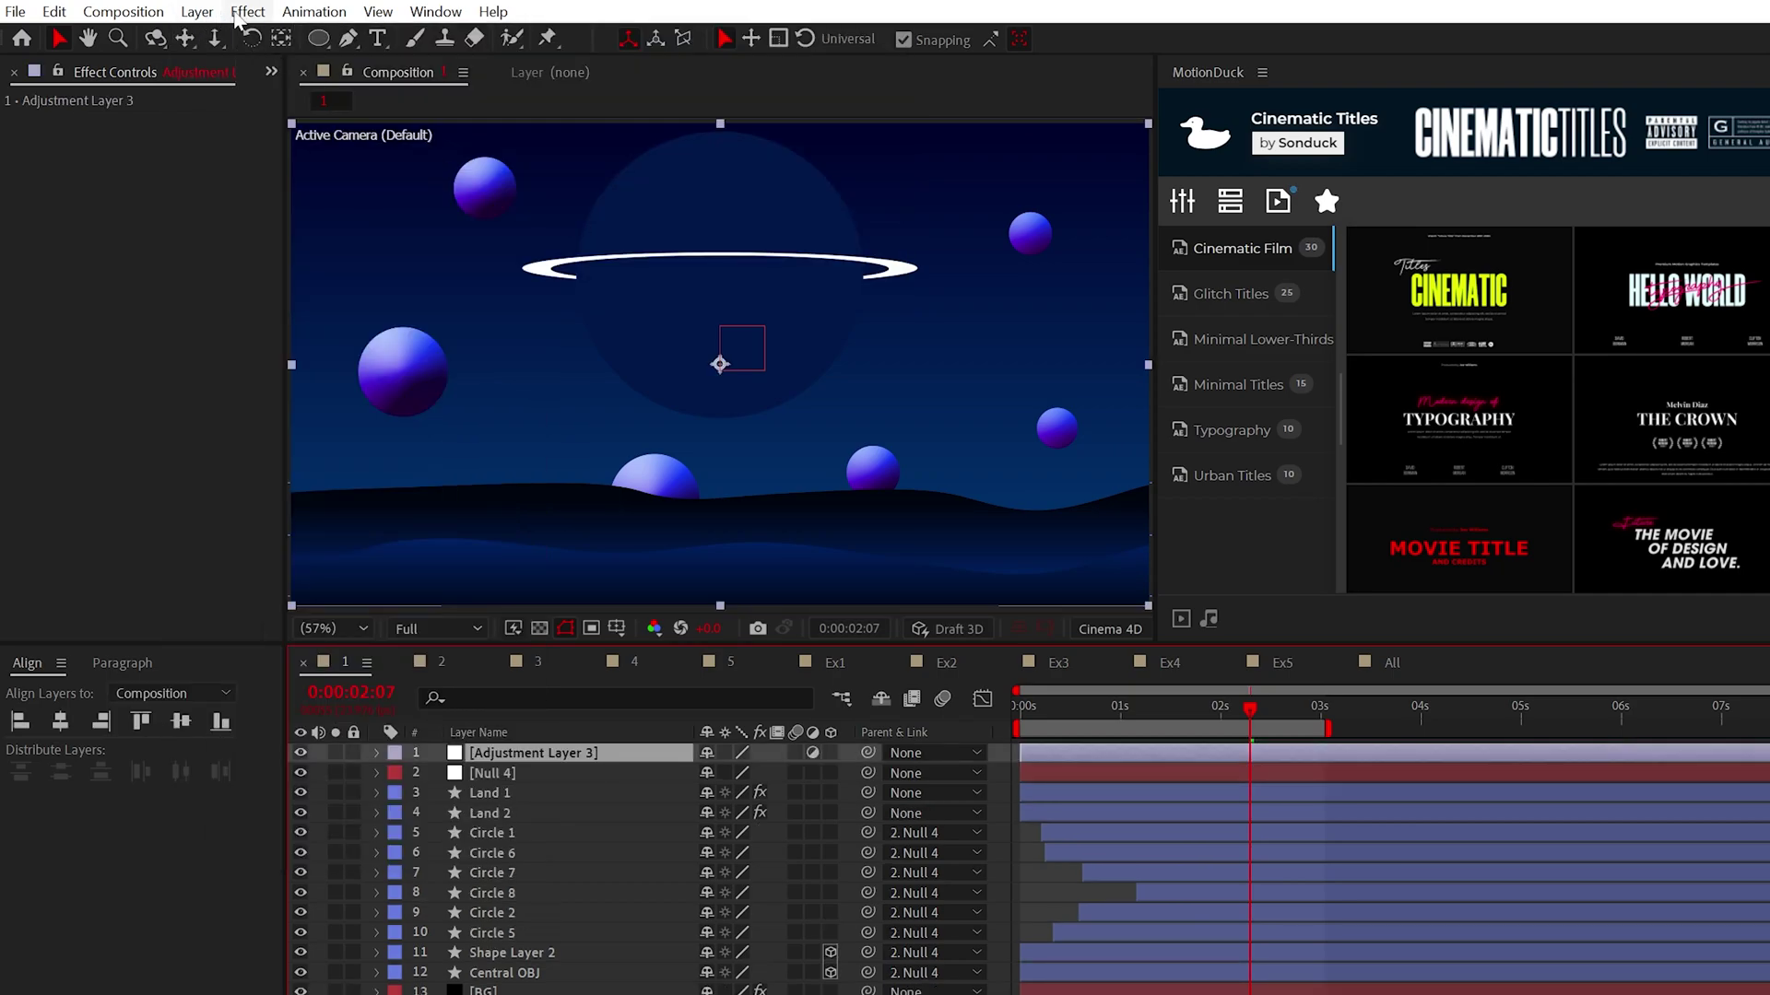
{"action": "left_click", "coordinate": [244, 12]}
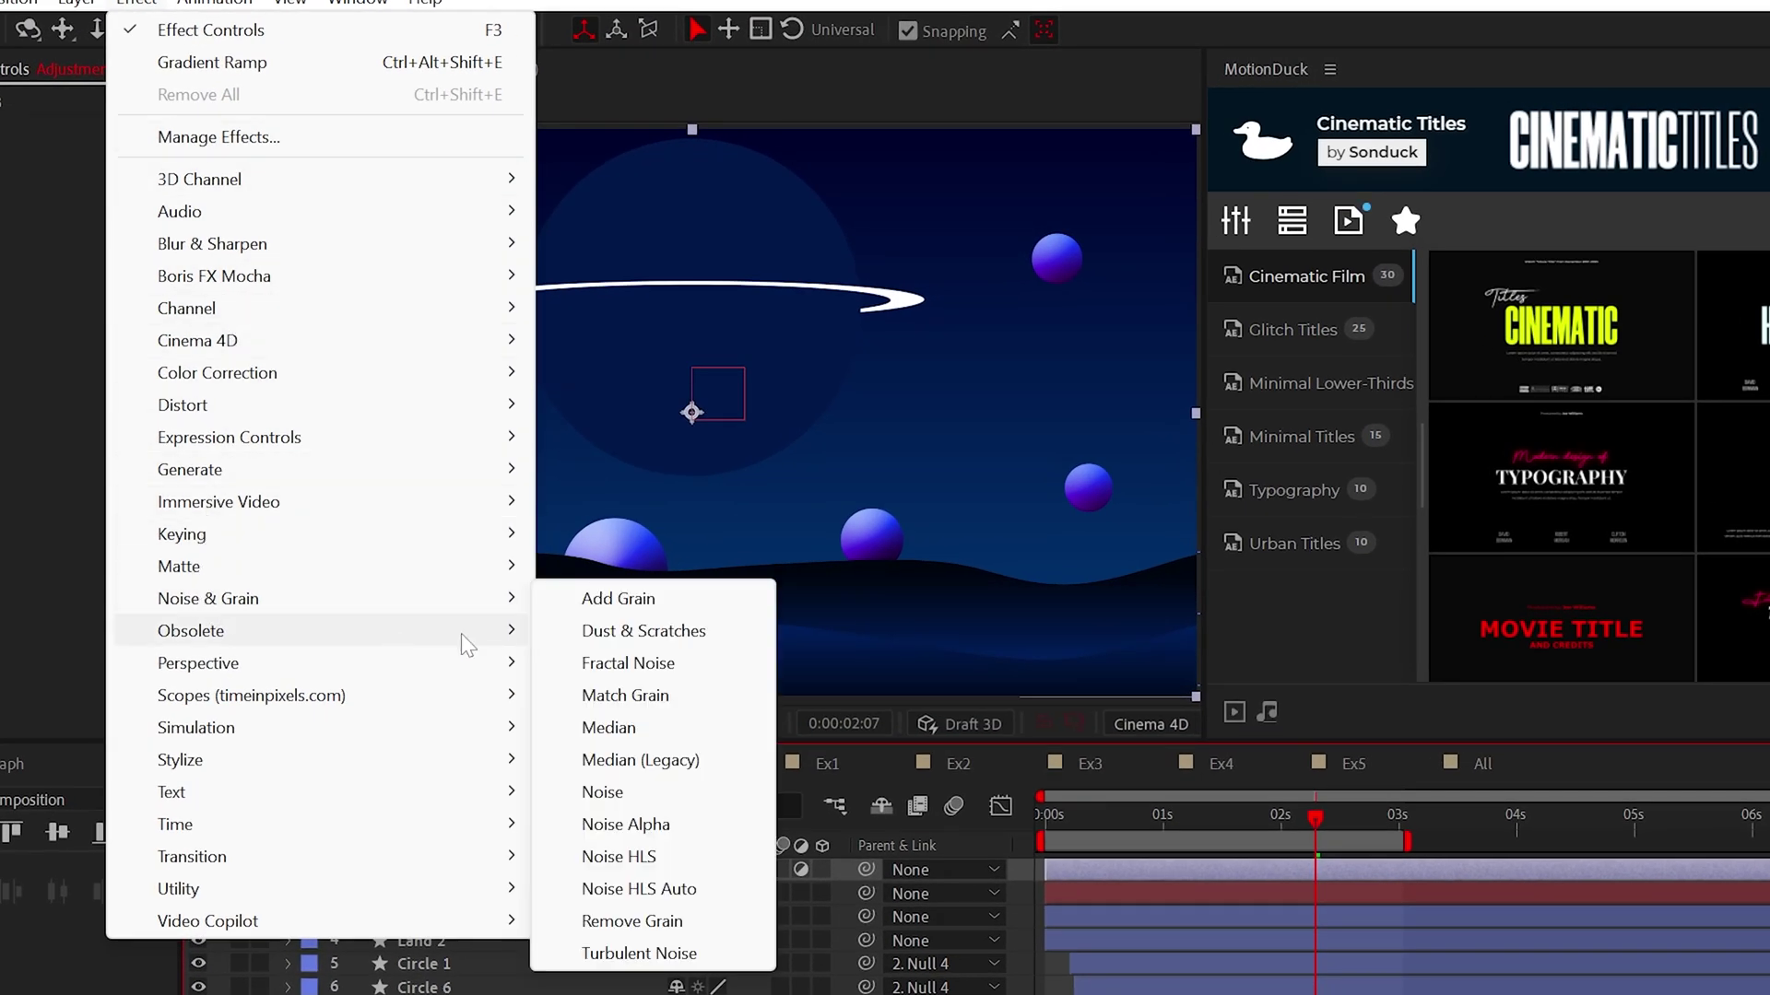
{"action": "left_click", "coordinate": [602, 792]}
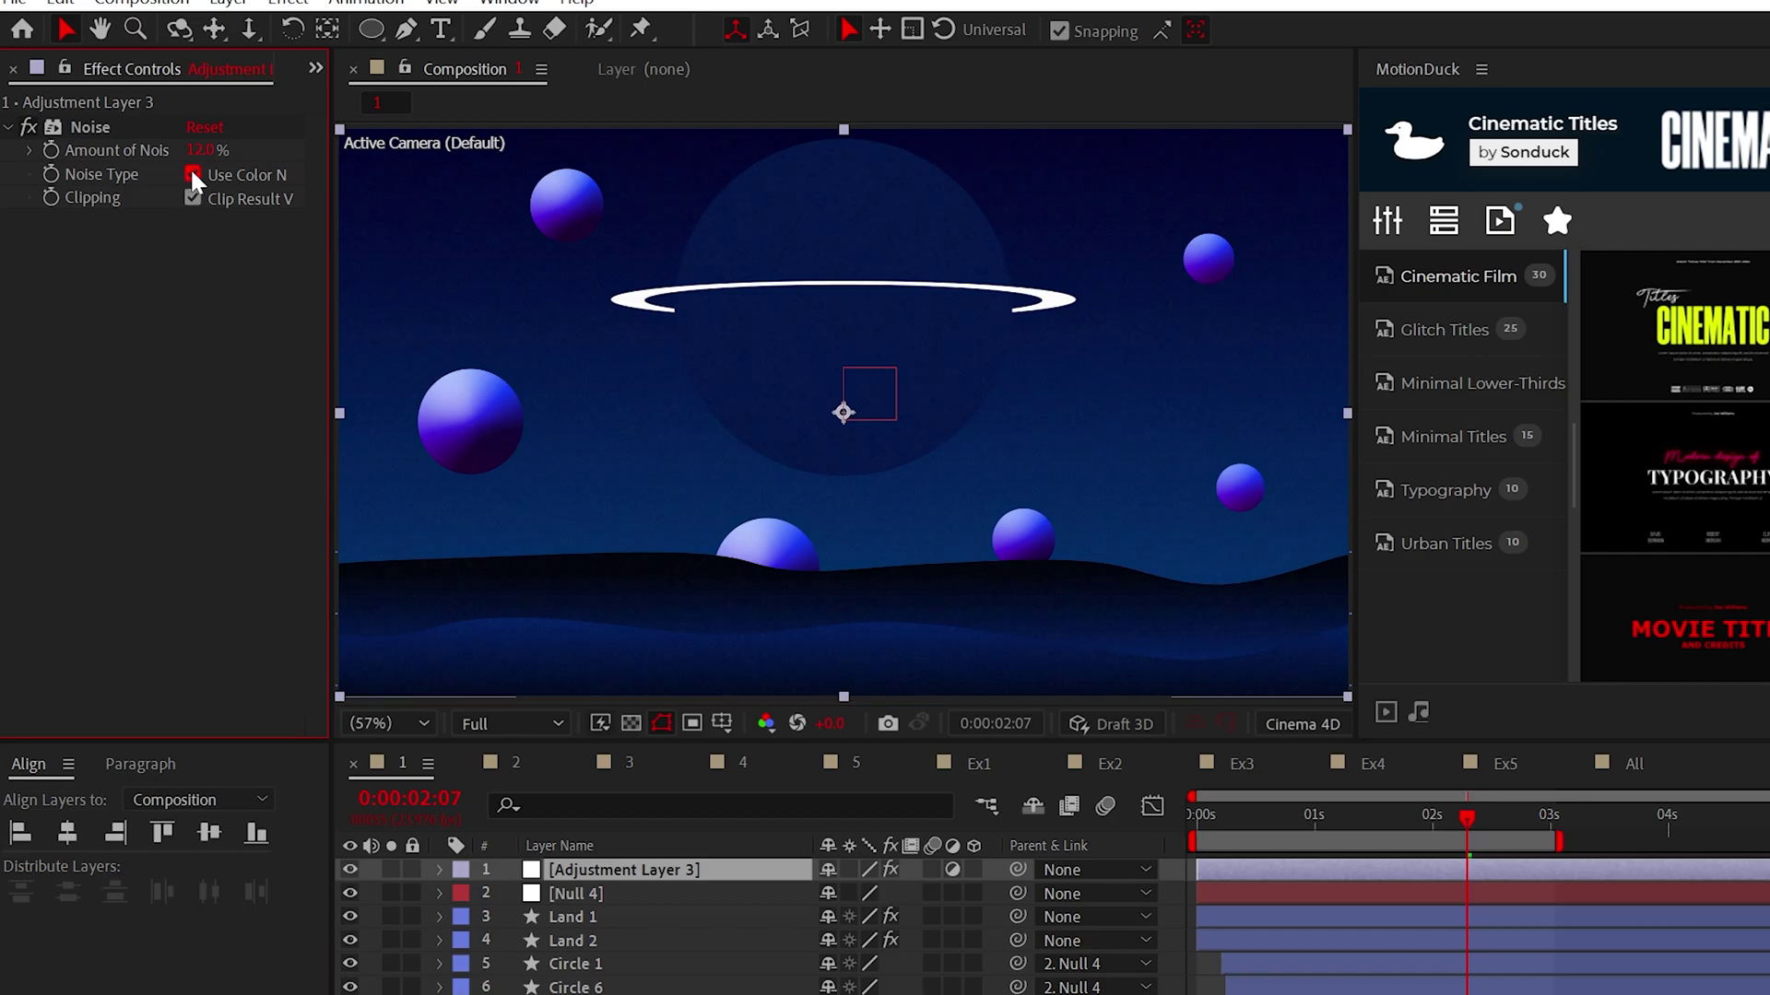
Add Glow with a larger Glow Radius to the adjustment layer and duplicate it.
{"action": "left_click", "coordinate": [287, 2]}
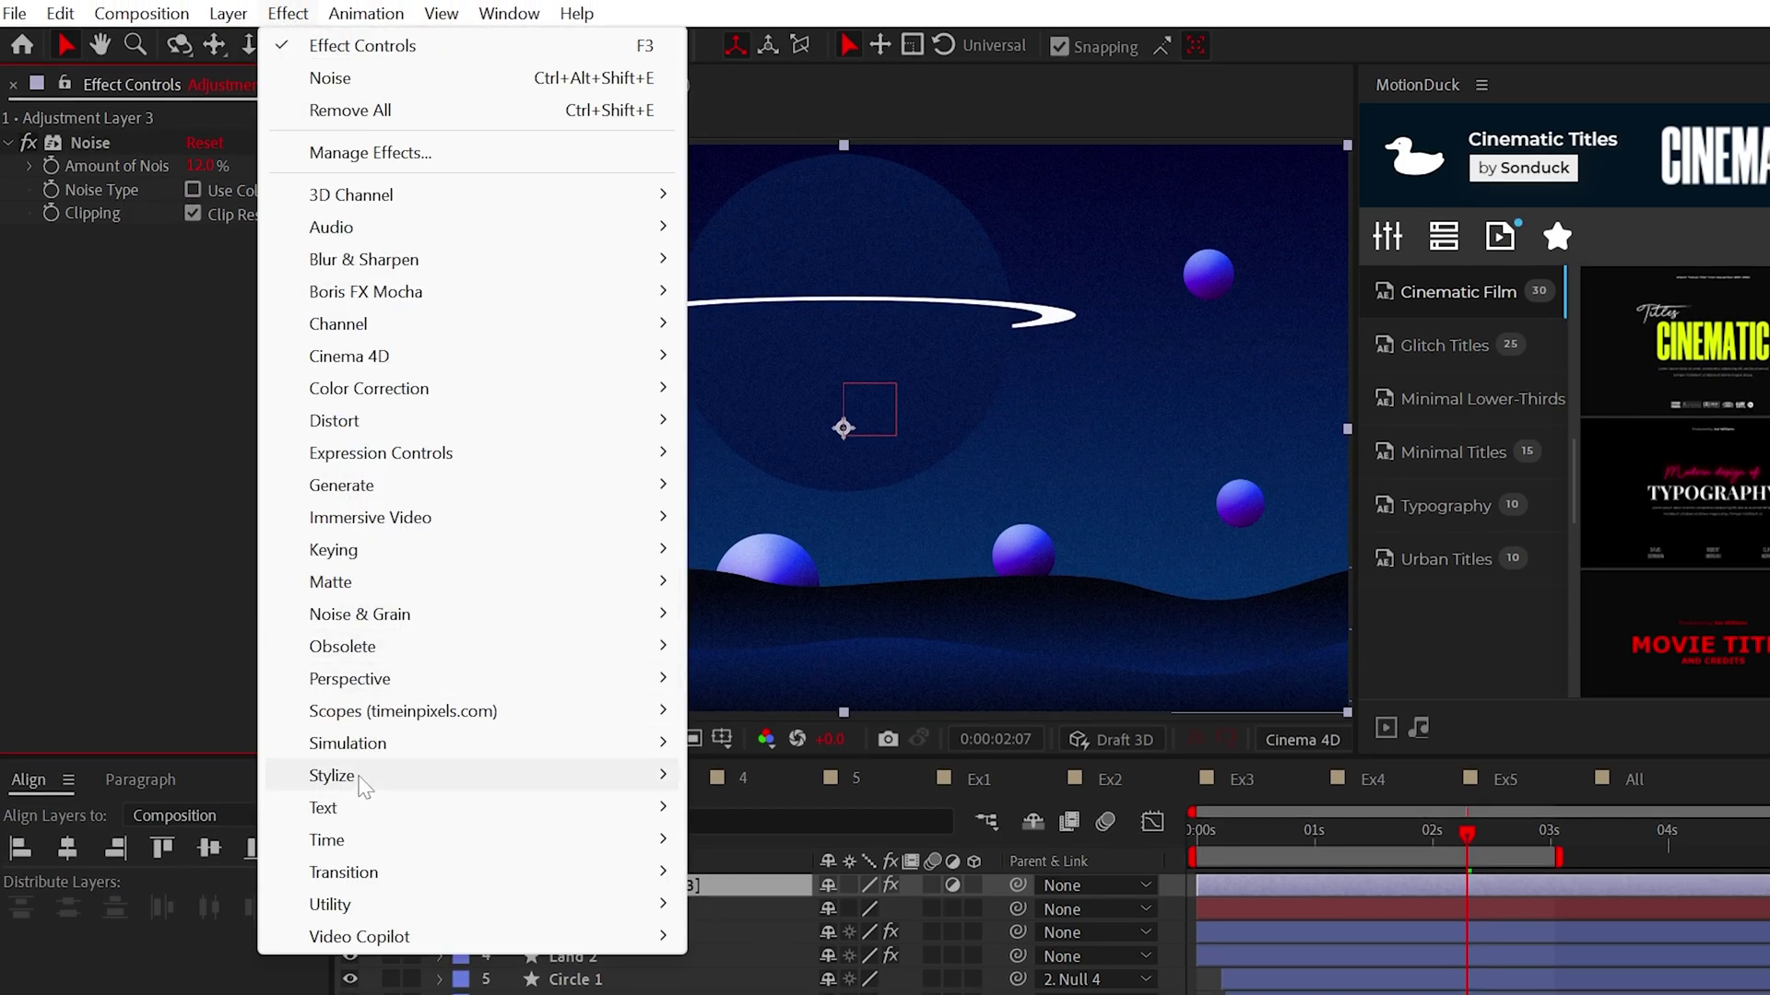
{"action": "mouse_move", "coordinate": [559, 770]}
{"action": "left_click", "coordinate": [774, 918]}
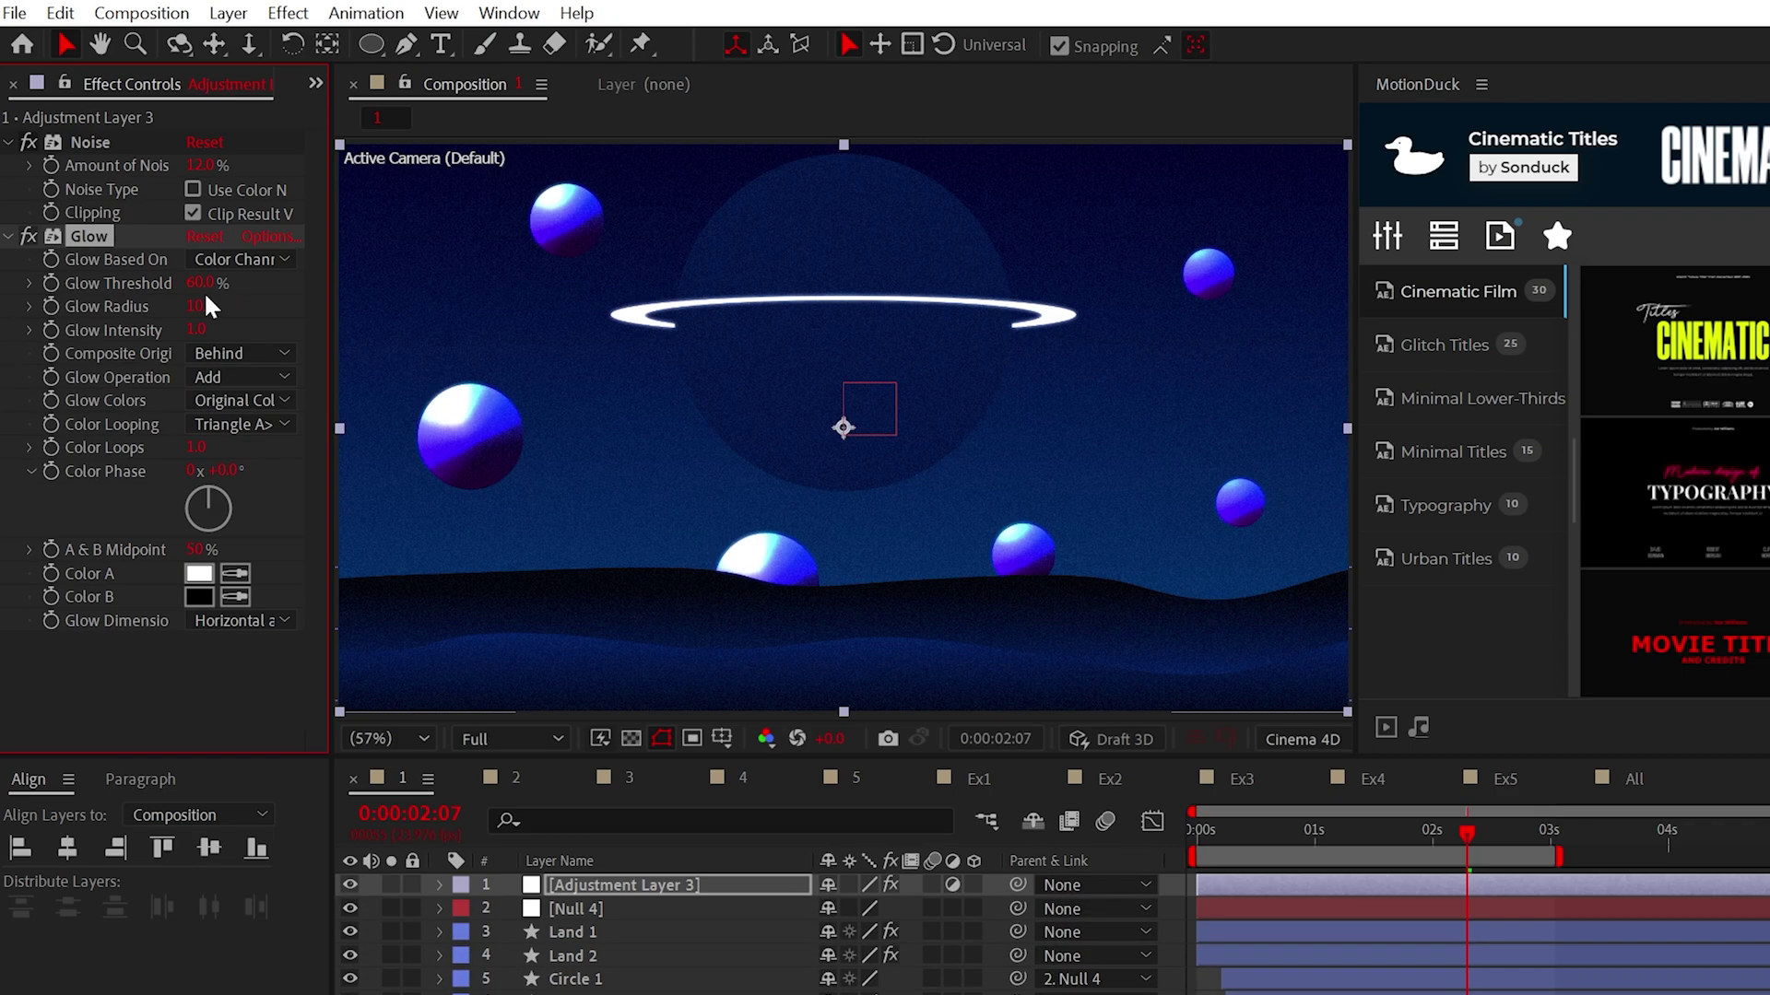
{"action": "left_click_drag", "start_coordinate": [264, 308], "coordinate": [340, 320]}
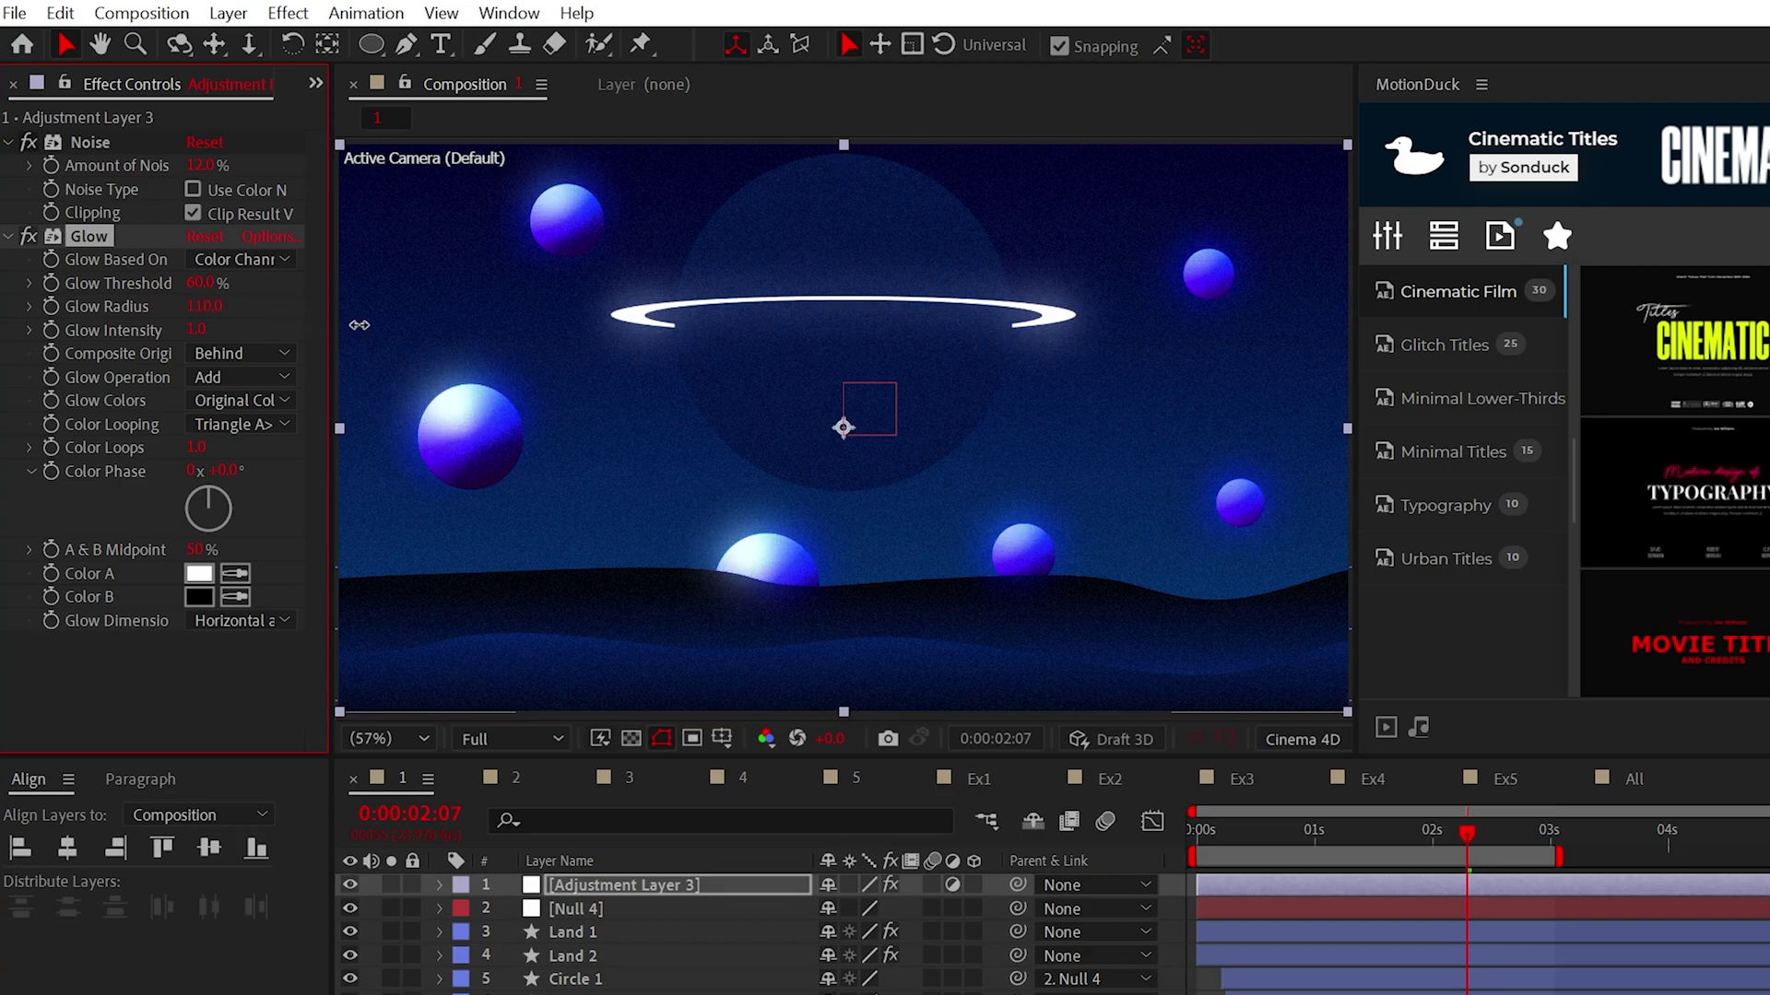
{"action": "key", "text": "ctrl+d"}
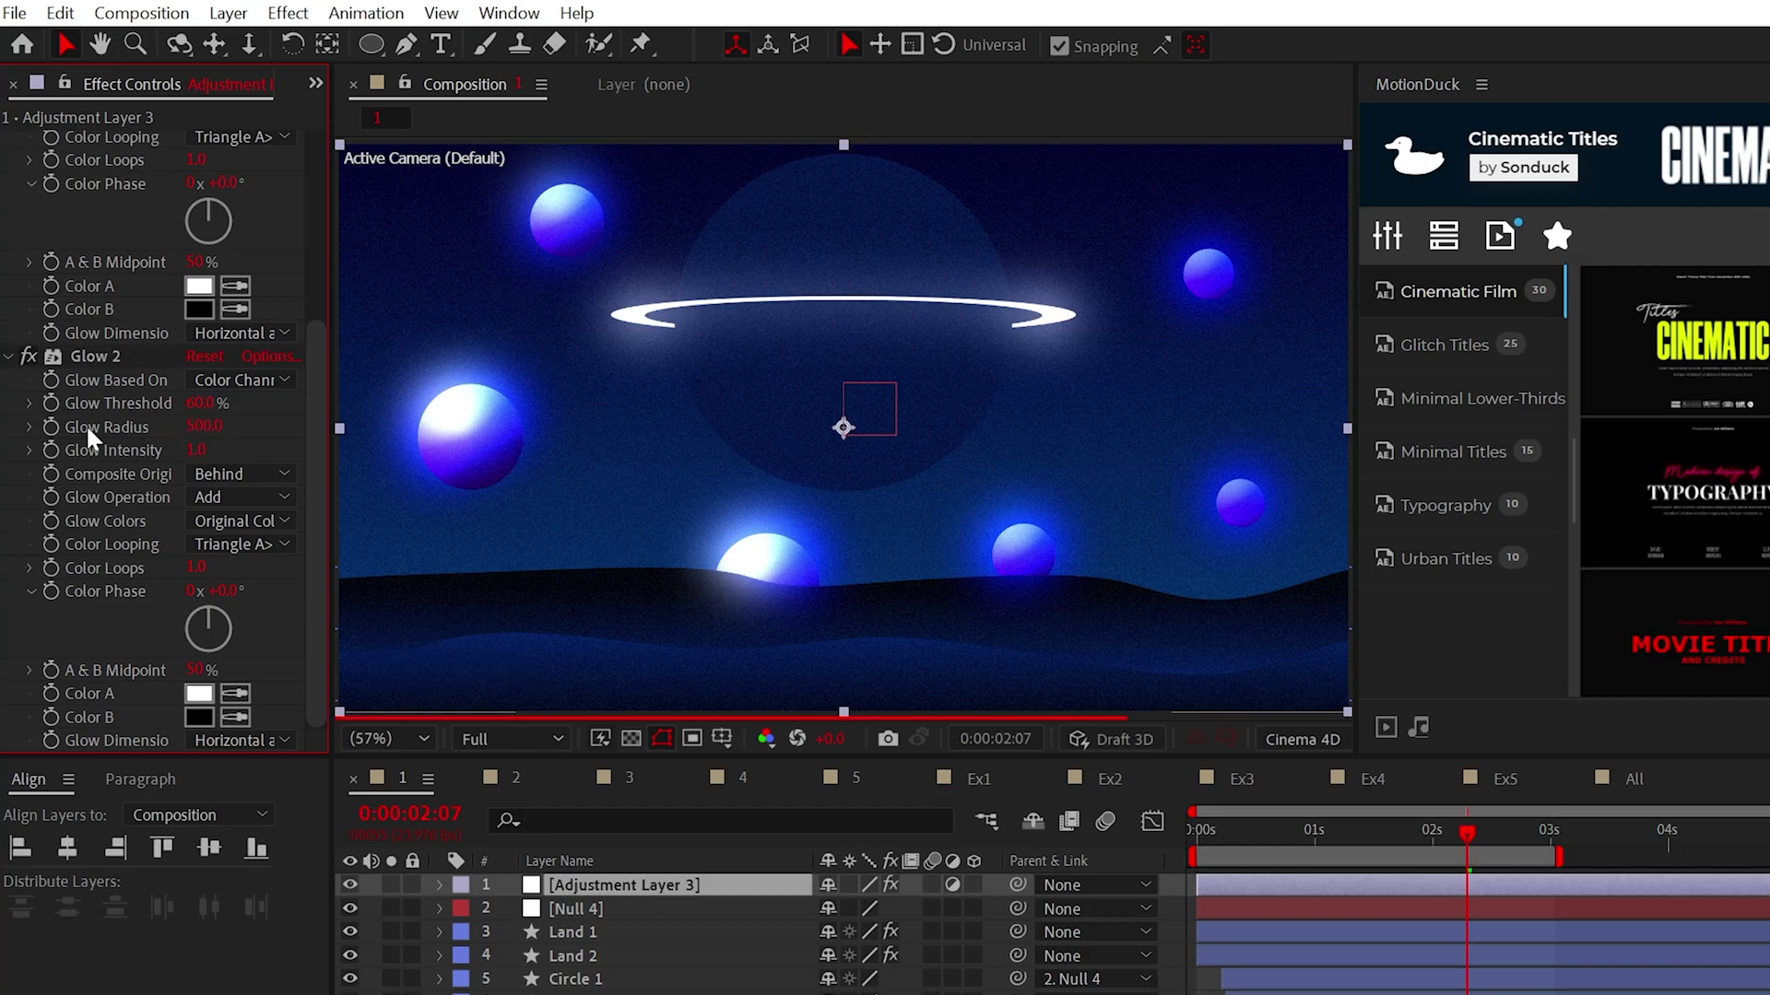
Give Glow 2's Radius a wiggle(2,100) expression.
{"action": "left_click", "coordinate": [51, 426], "text": "alt"}
{"action": "type", "text": "wig"}
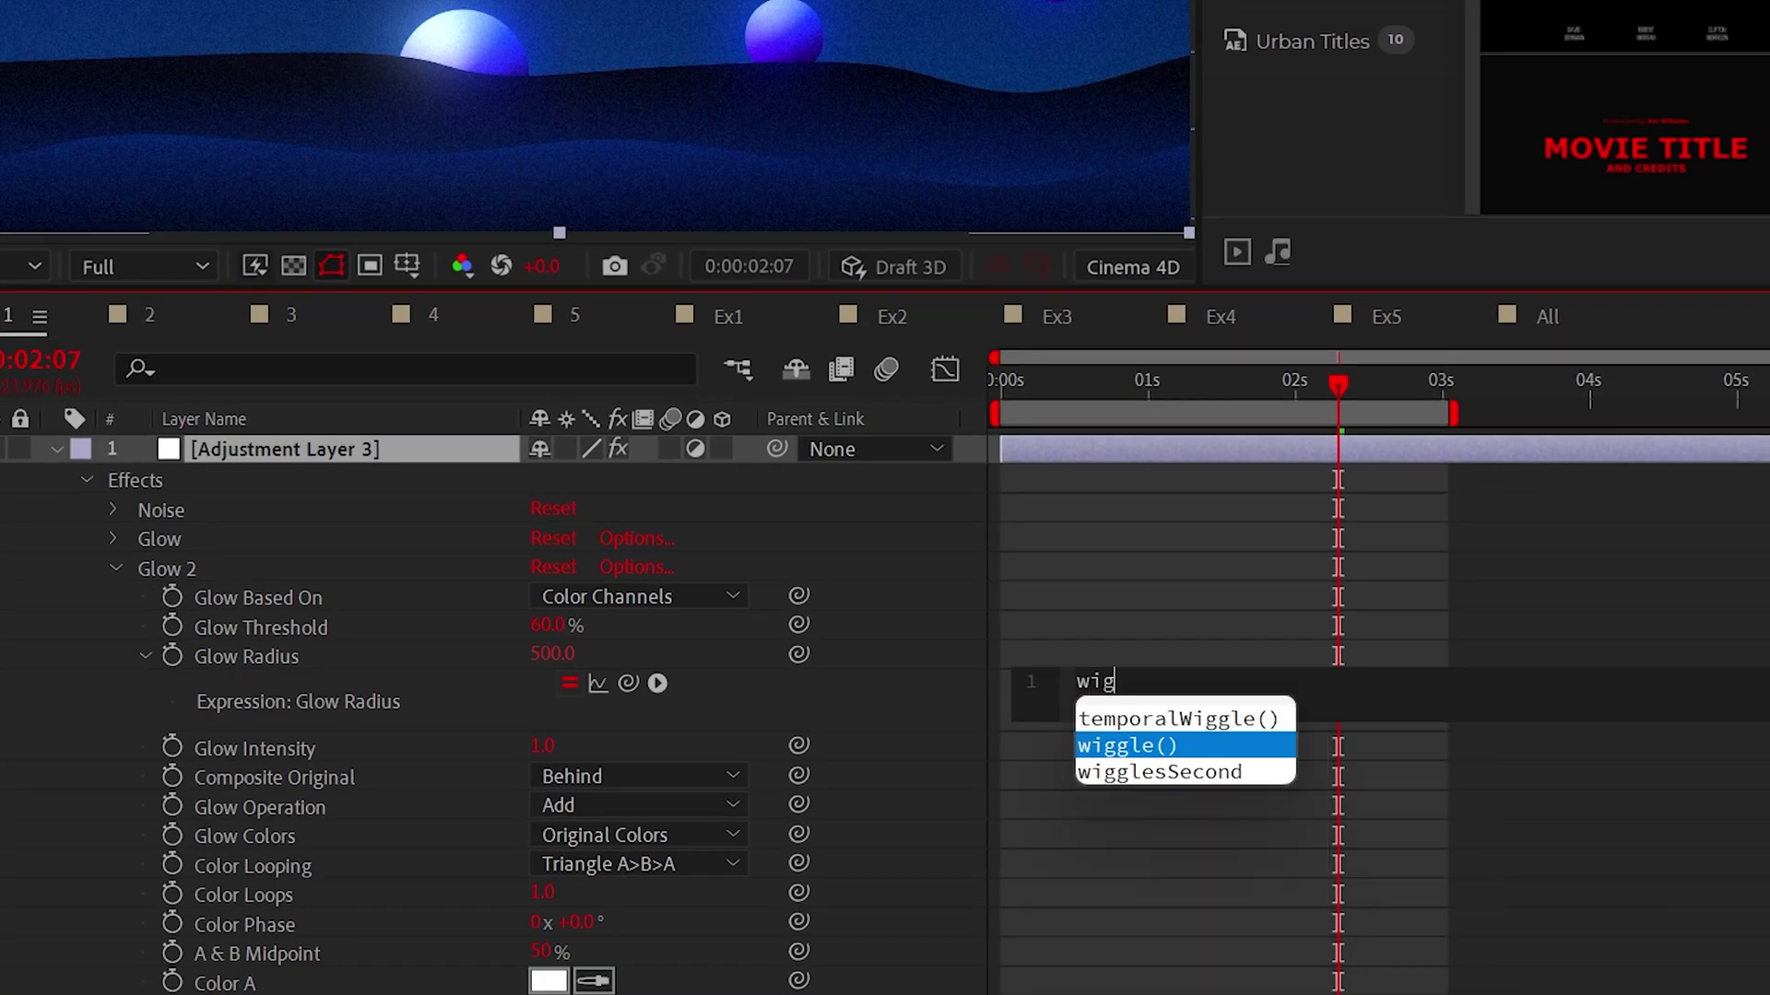
{"action": "type", "text": "gle"}
{"action": "key", "text": "Return"}
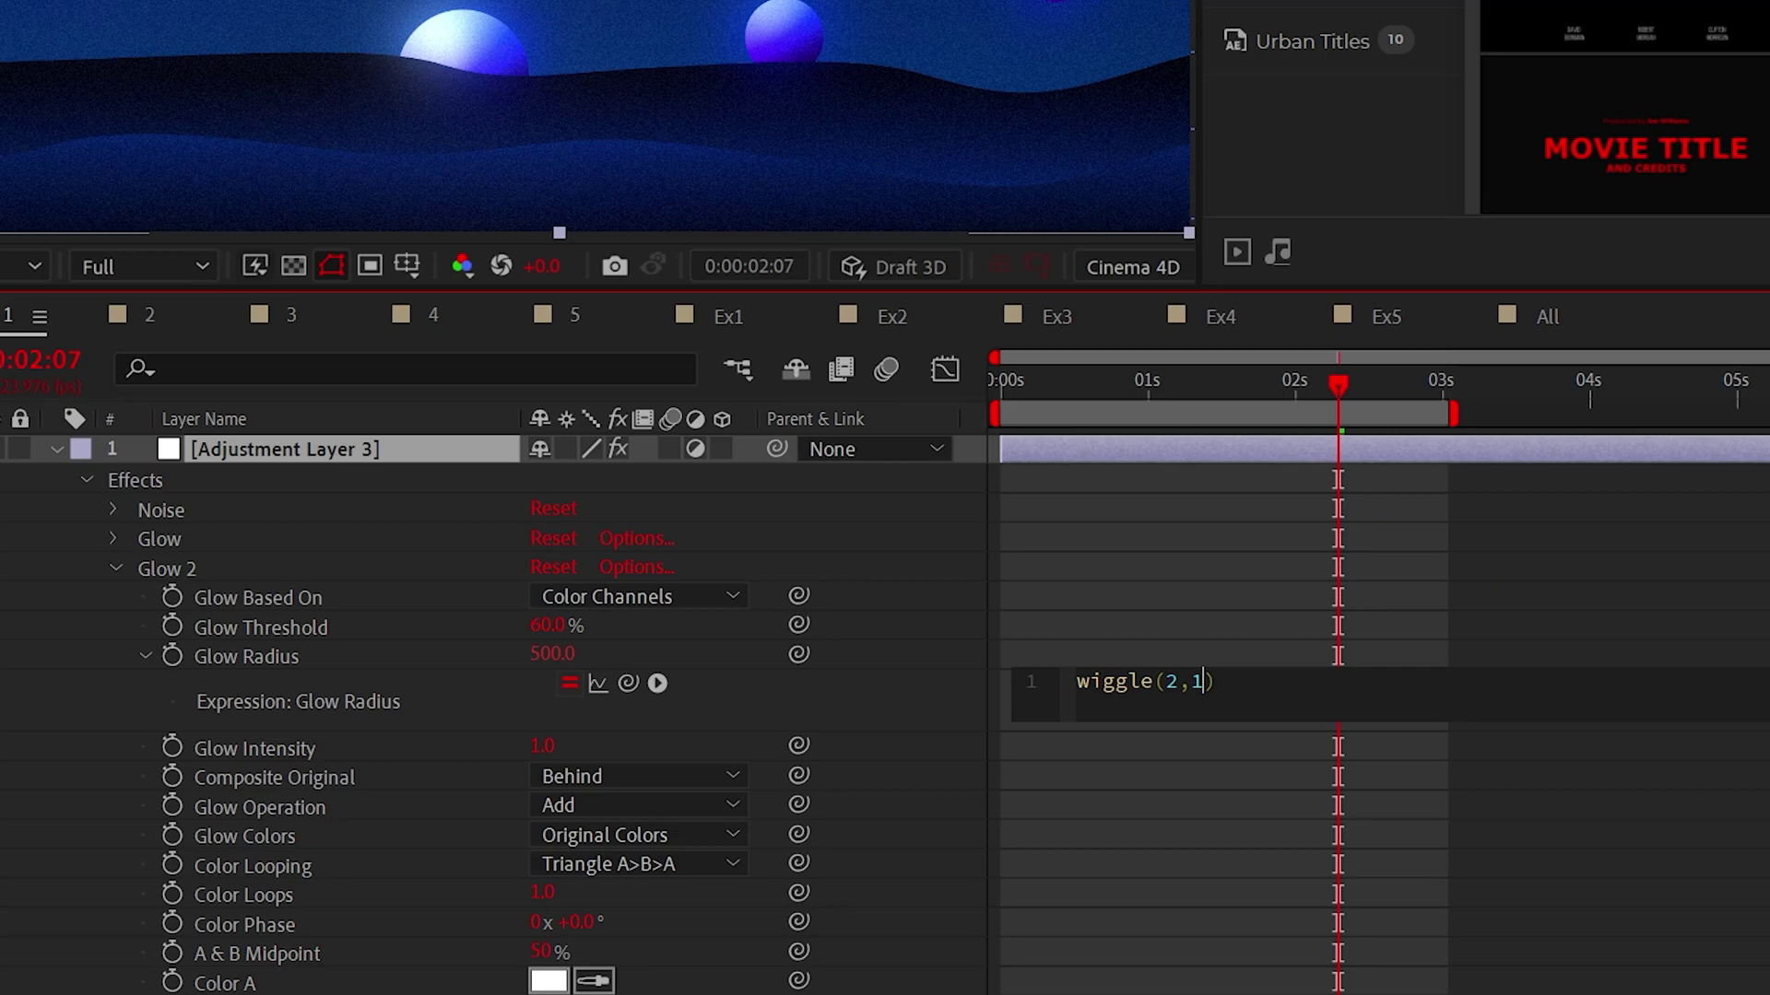
{"action": "left_click", "coordinate": [1218, 600]}
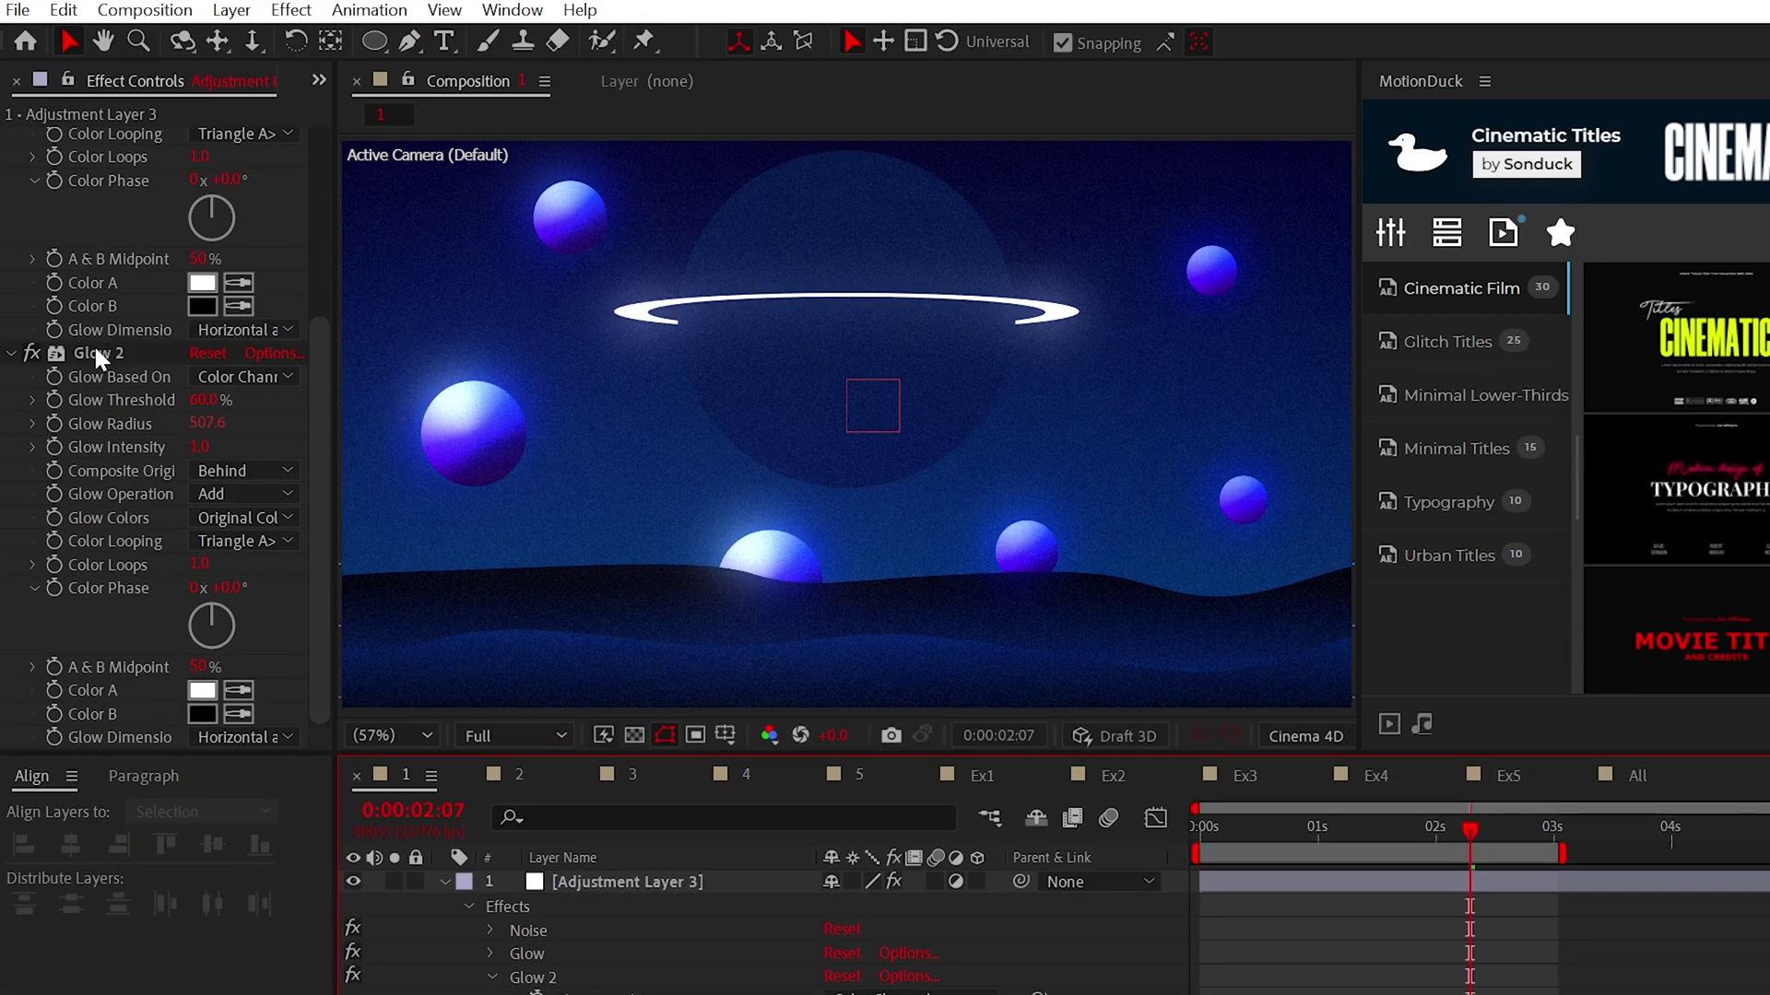
Select Glow 2 for a third glow copy, then view compositions 2 and 3.
{"action": "left_click", "coordinate": [96, 355]}
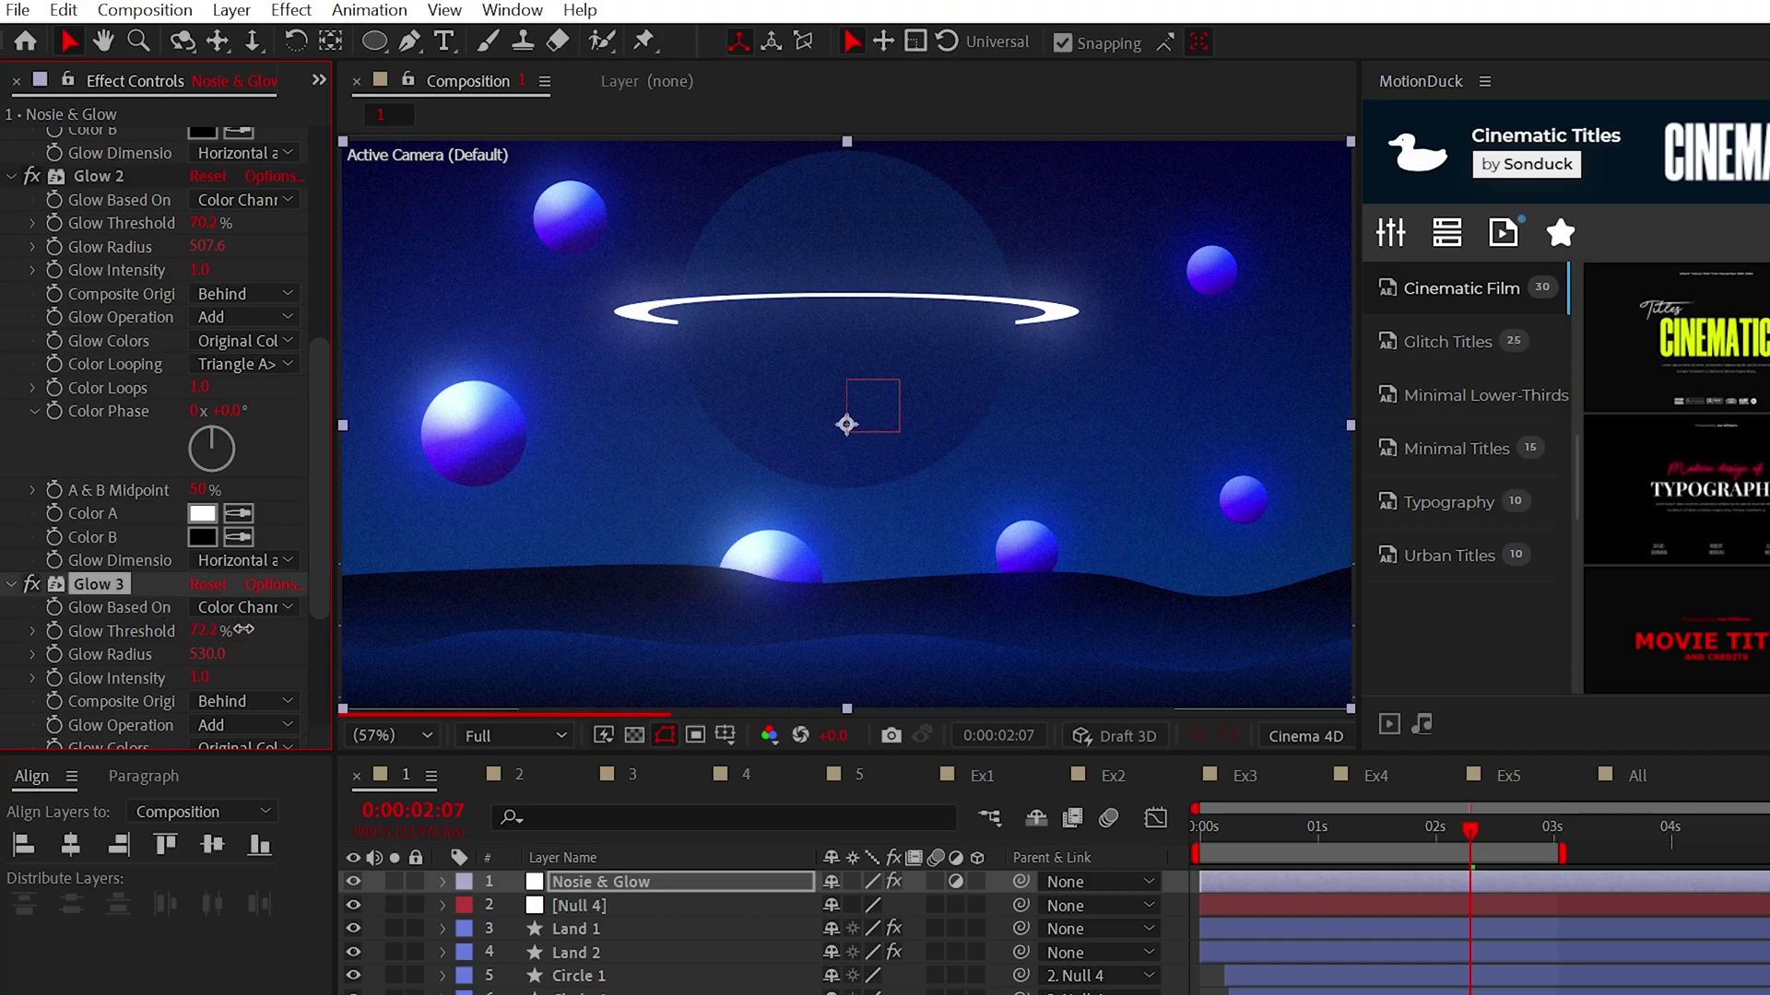
{"action": "left_click", "coordinate": [519, 775]}
{"action": "left_click", "coordinate": [633, 777]}
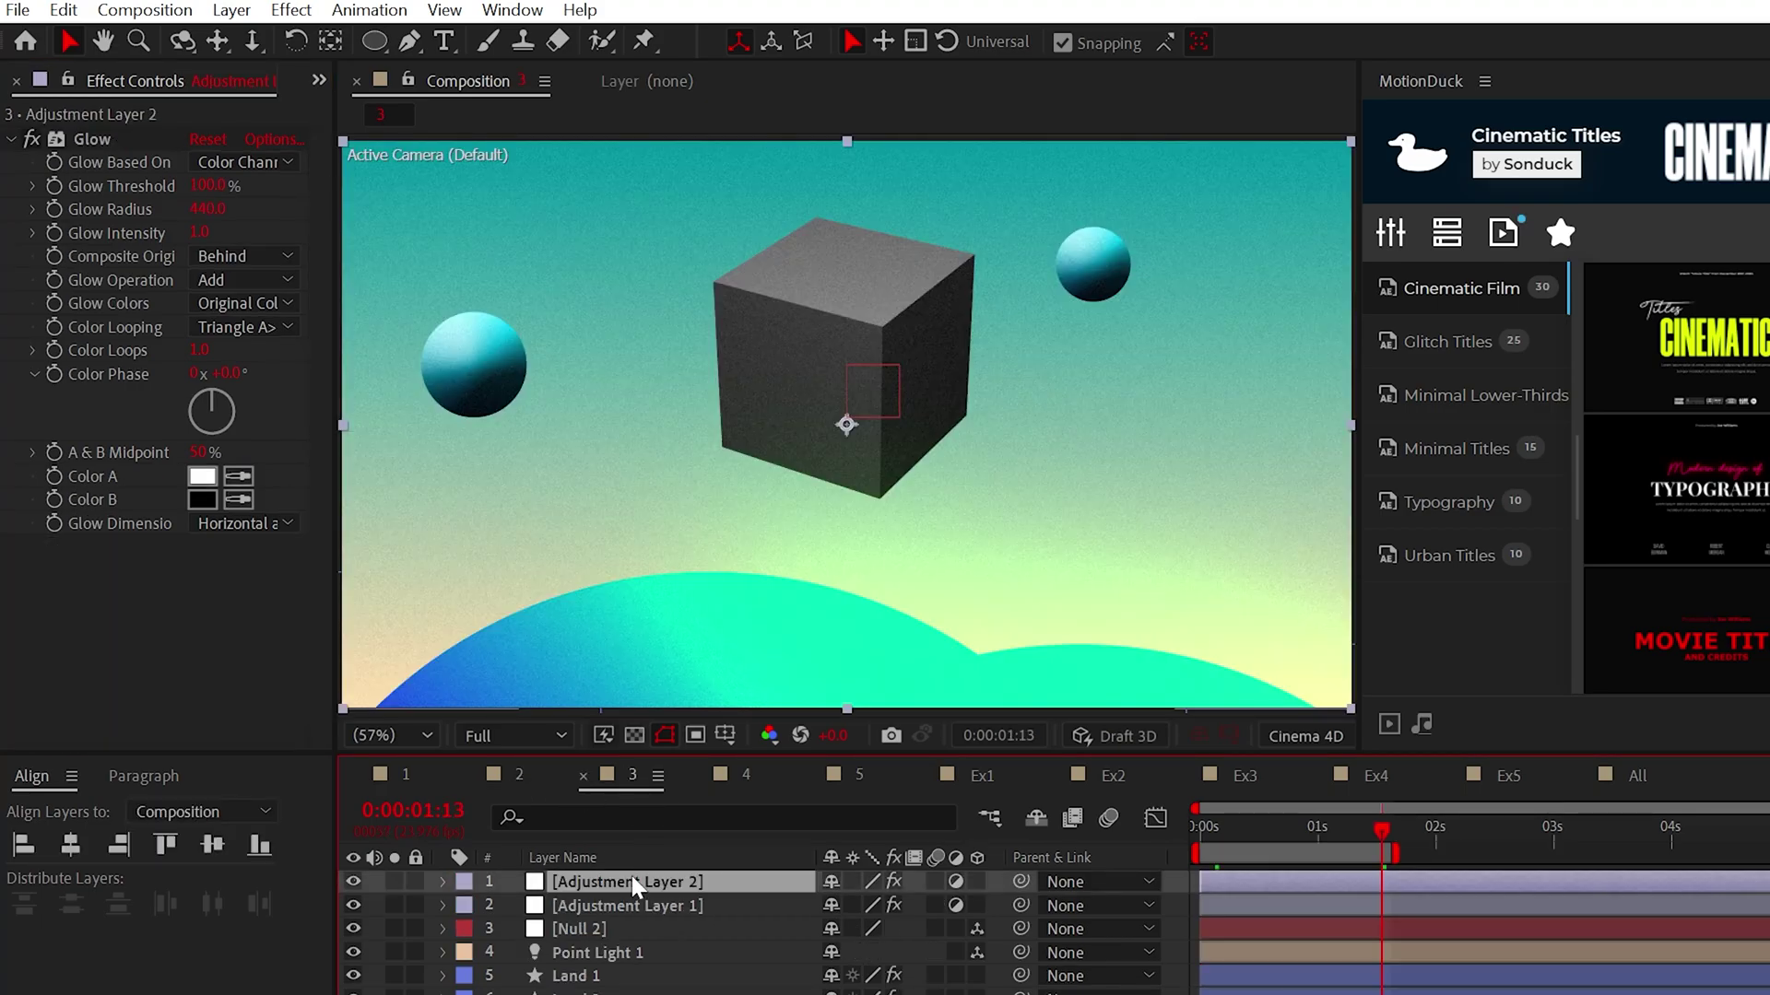
Back in Composition 1, add Posterize at Level 8 to the Nosie & Glow layer.
{"action": "left_click", "coordinate": [739, 777]}
{"action": "left_click", "coordinate": [859, 775]}
{"action": "left_click", "coordinate": [291, 9]}
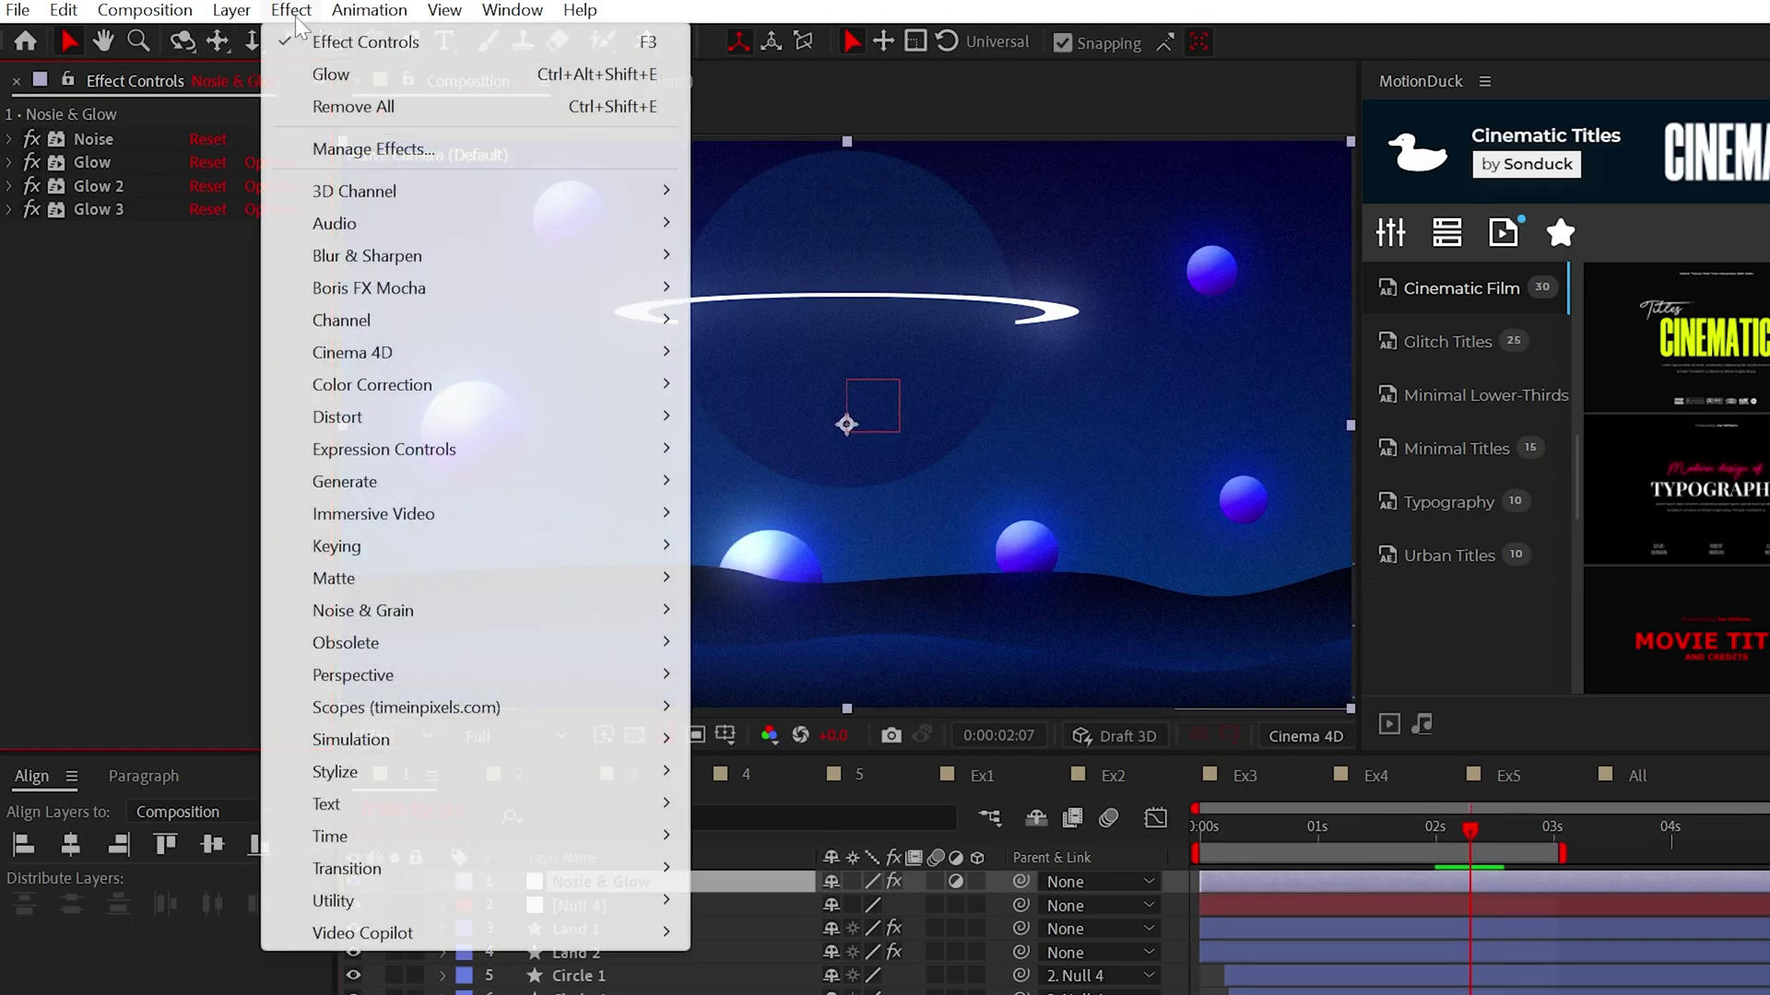
{"action": "mouse_move", "coordinate": [348, 786]}
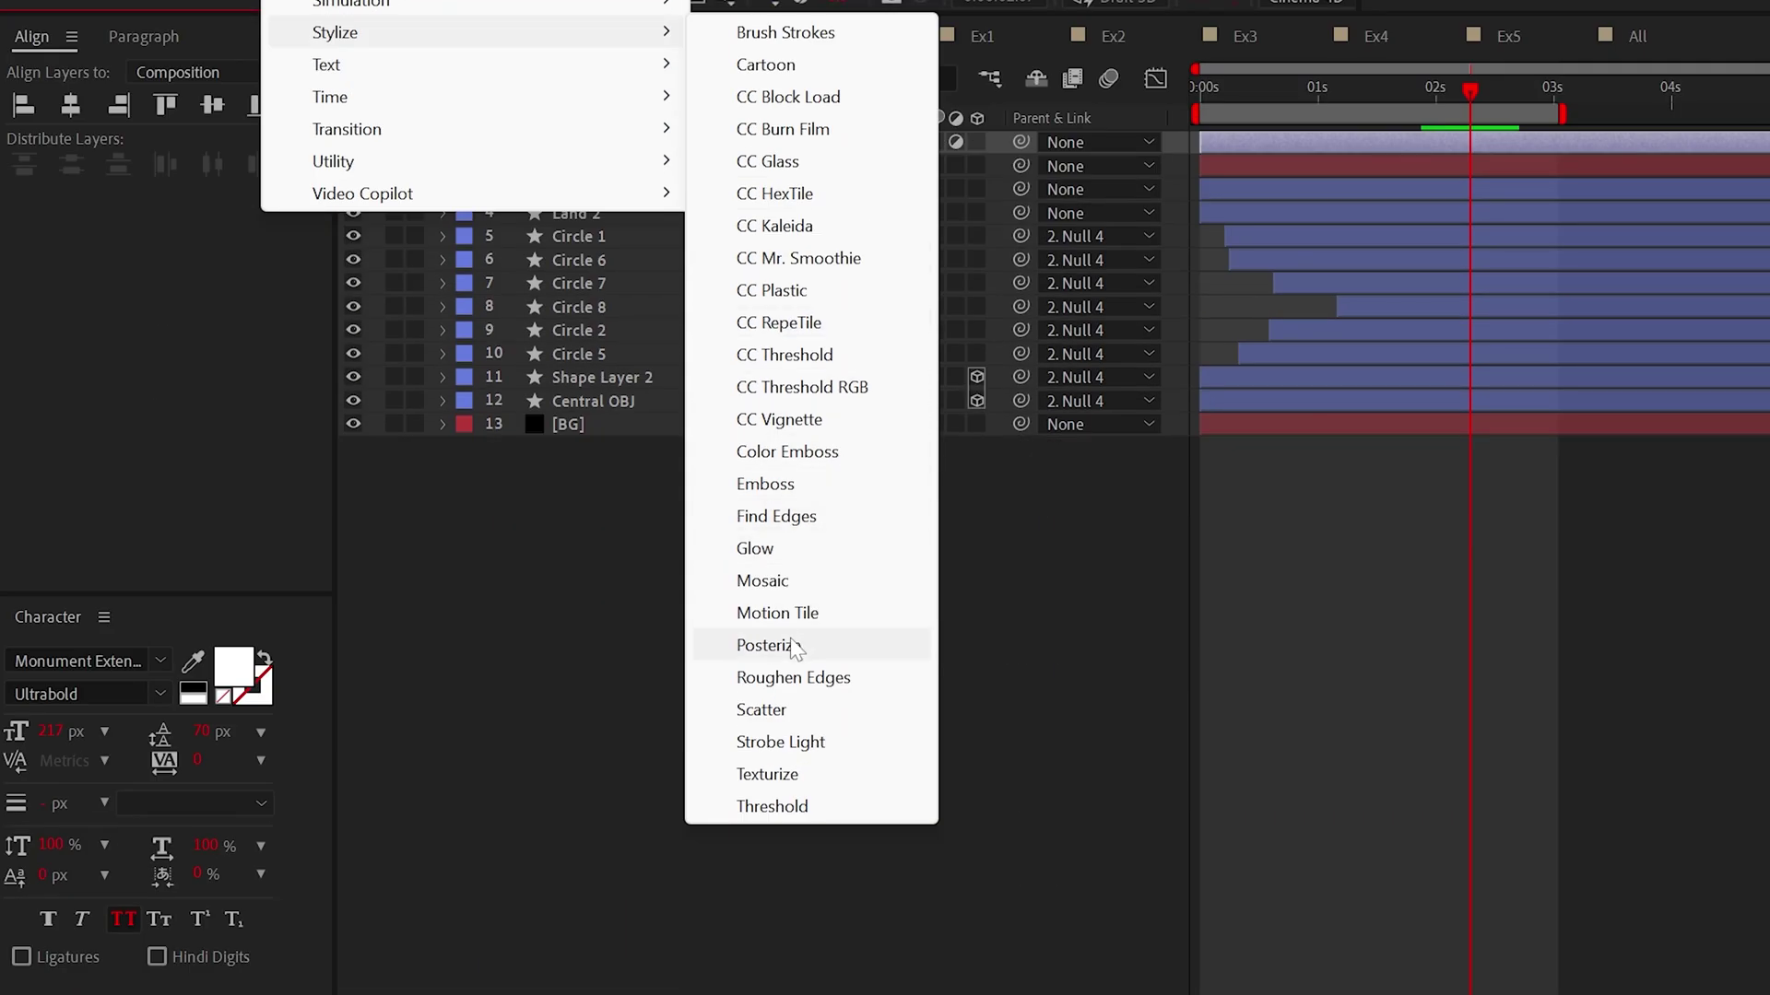
{"action": "left_click", "coordinate": [792, 645]}
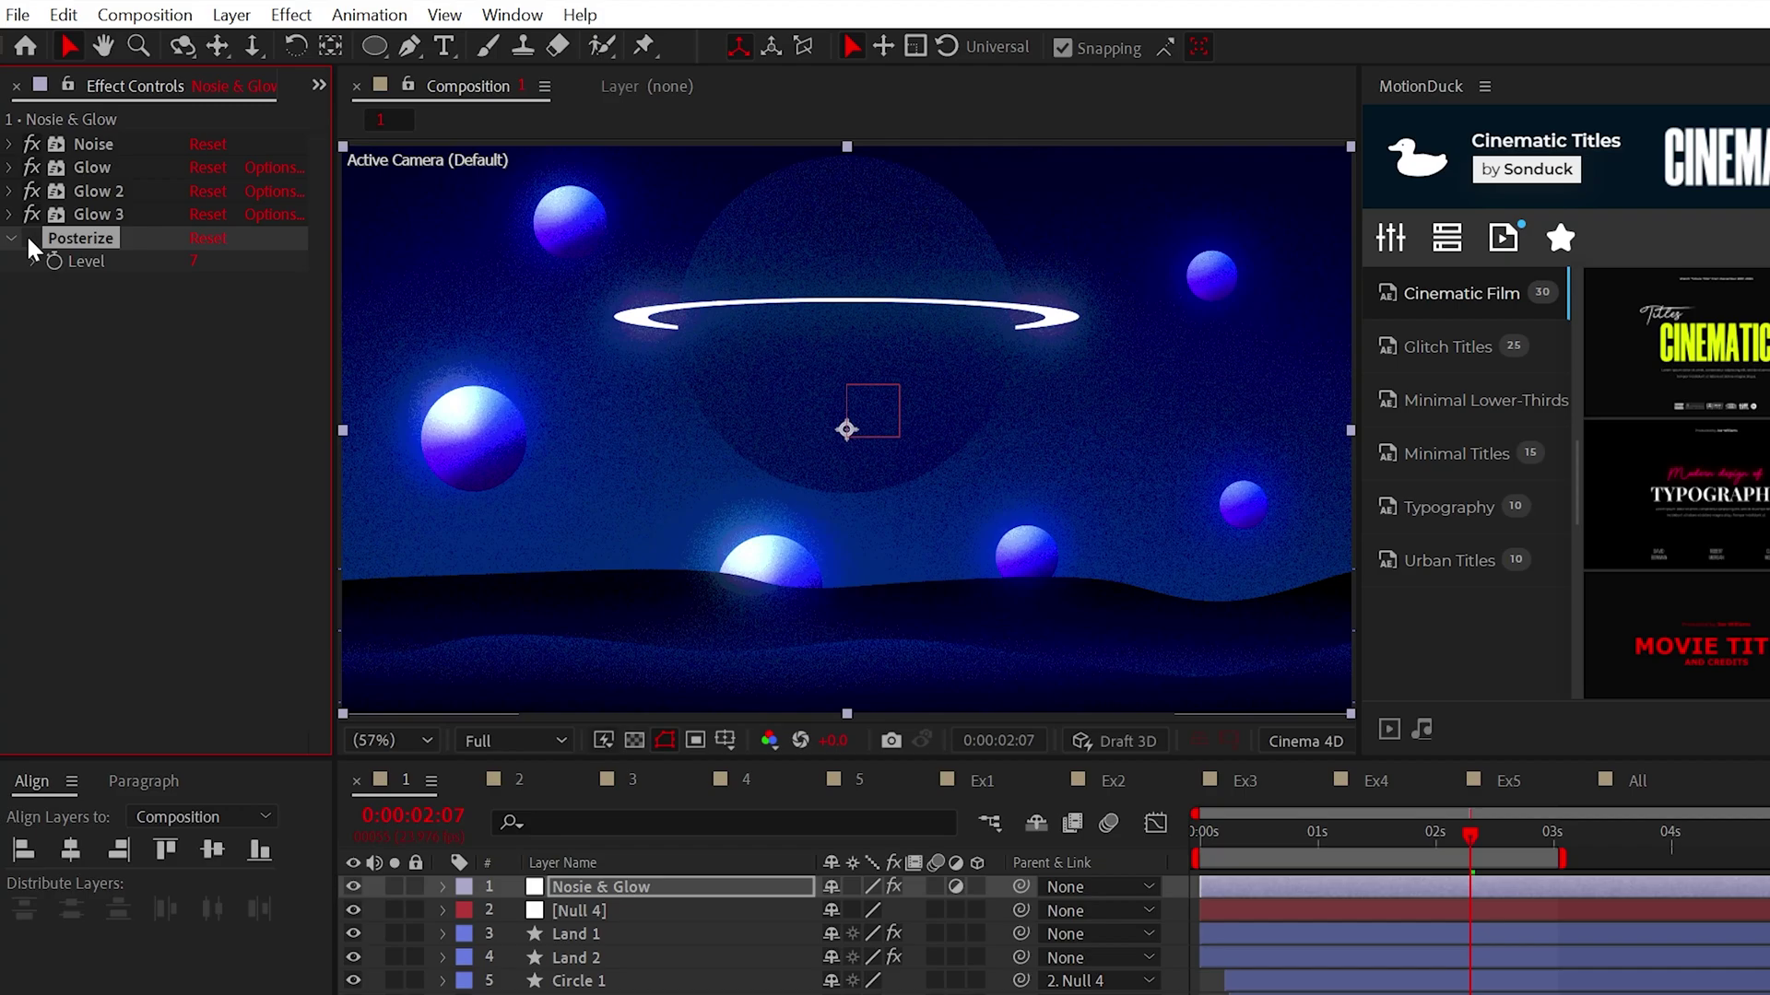
{"action": "left_click_drag", "start_coordinate": [226, 268], "coordinate": [219, 267]}
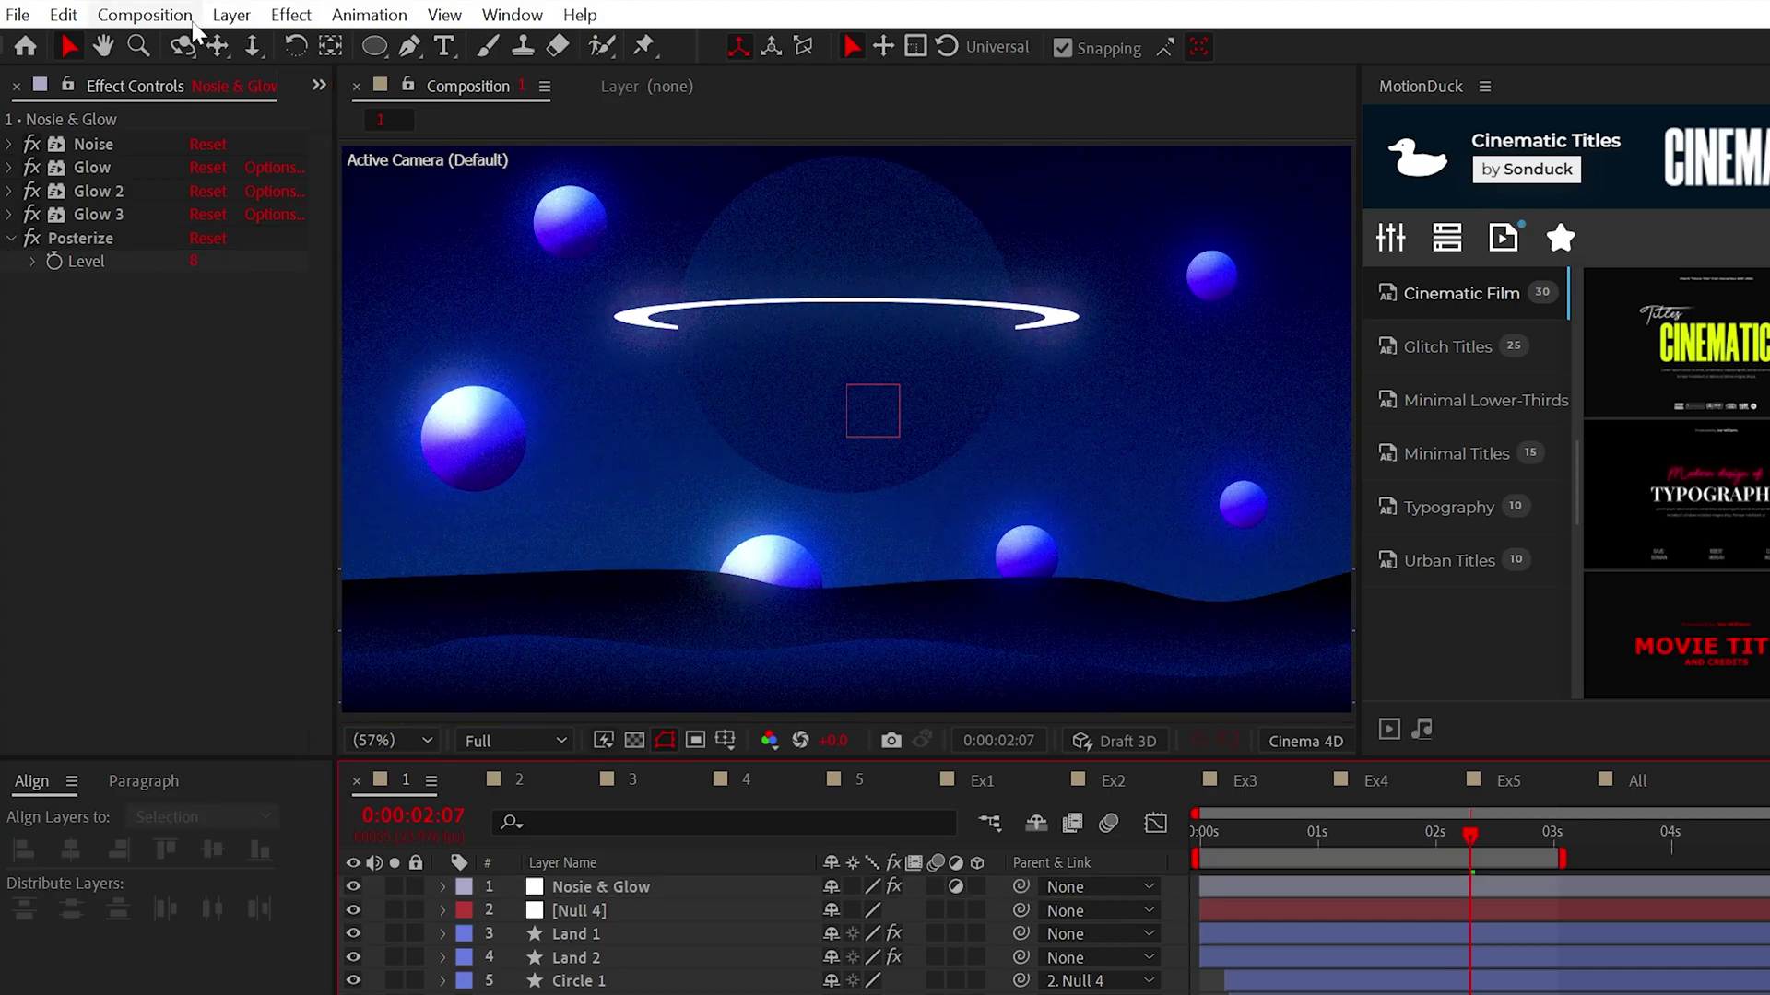
Create a new white solid layer.
{"action": "left_click", "coordinate": [232, 15]}
{"action": "left_click", "coordinate": [701, 74]}
{"action": "left_click", "coordinate": [756, 620]}
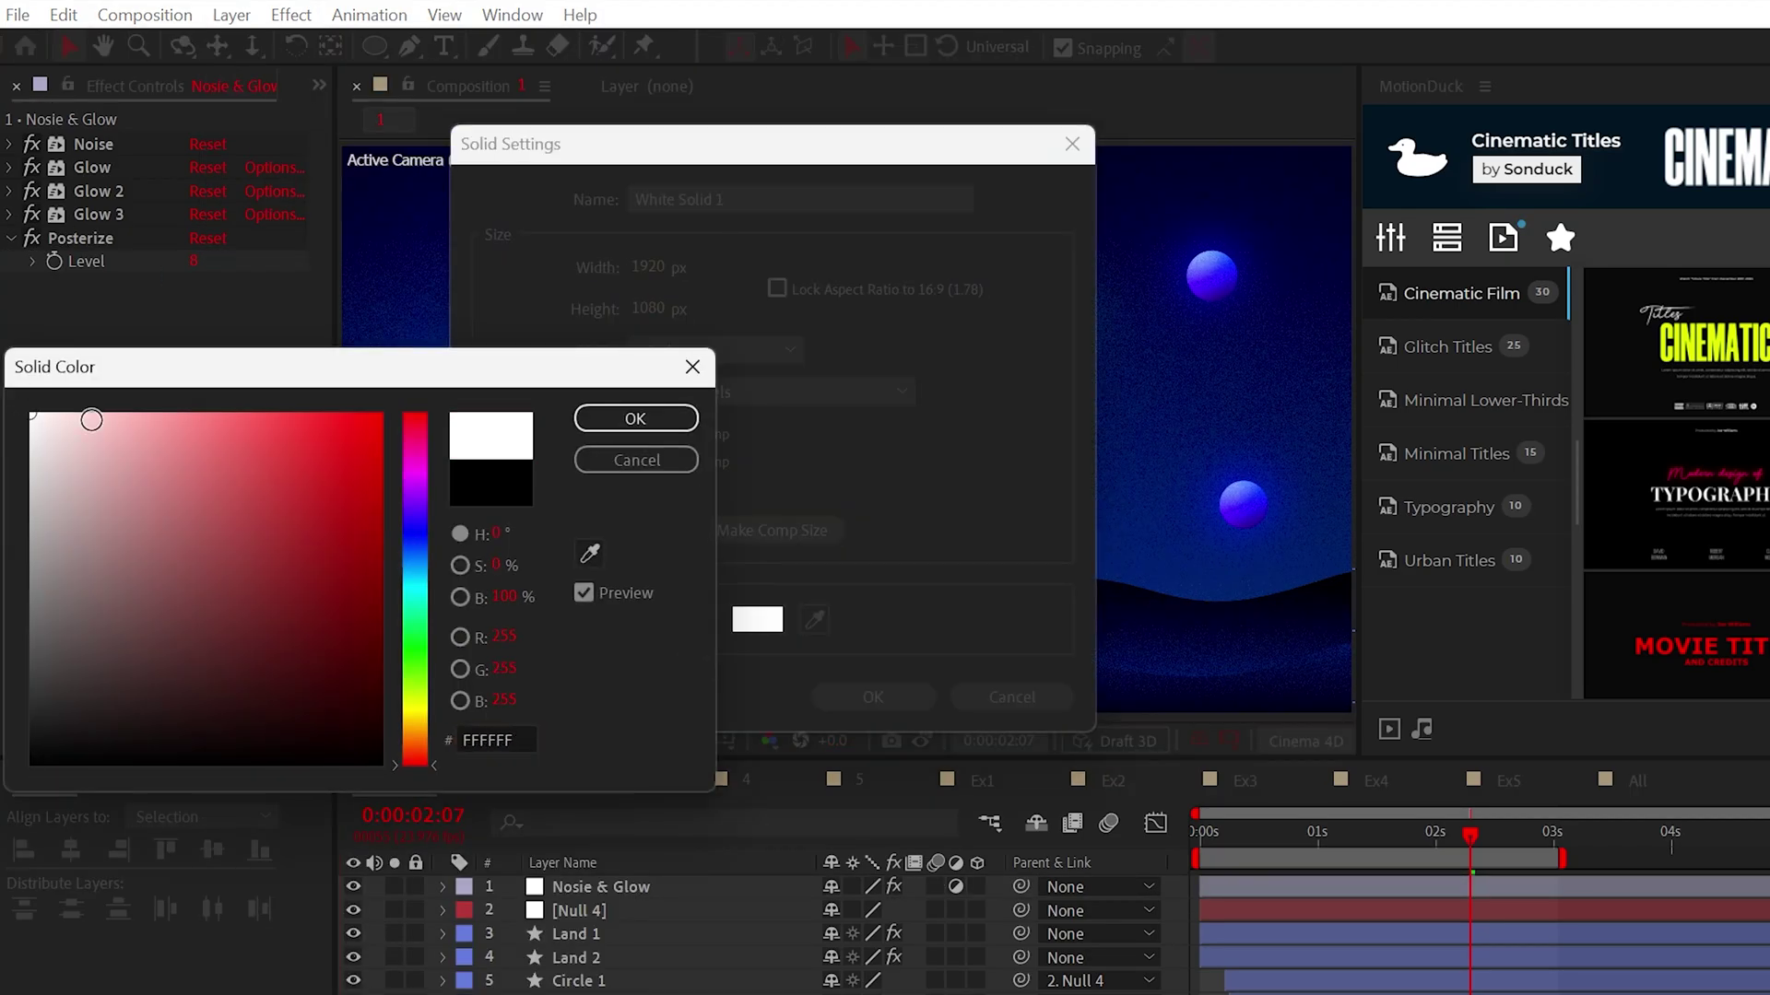
{"action": "left_click", "coordinate": [635, 419]}
{"action": "left_click", "coordinate": [873, 697]}
Apply CC Ball Action with Scatter 1024, Displace 295 and Ball Size 33 for star dots.
{"action": "left_click", "coordinate": [290, 14]}
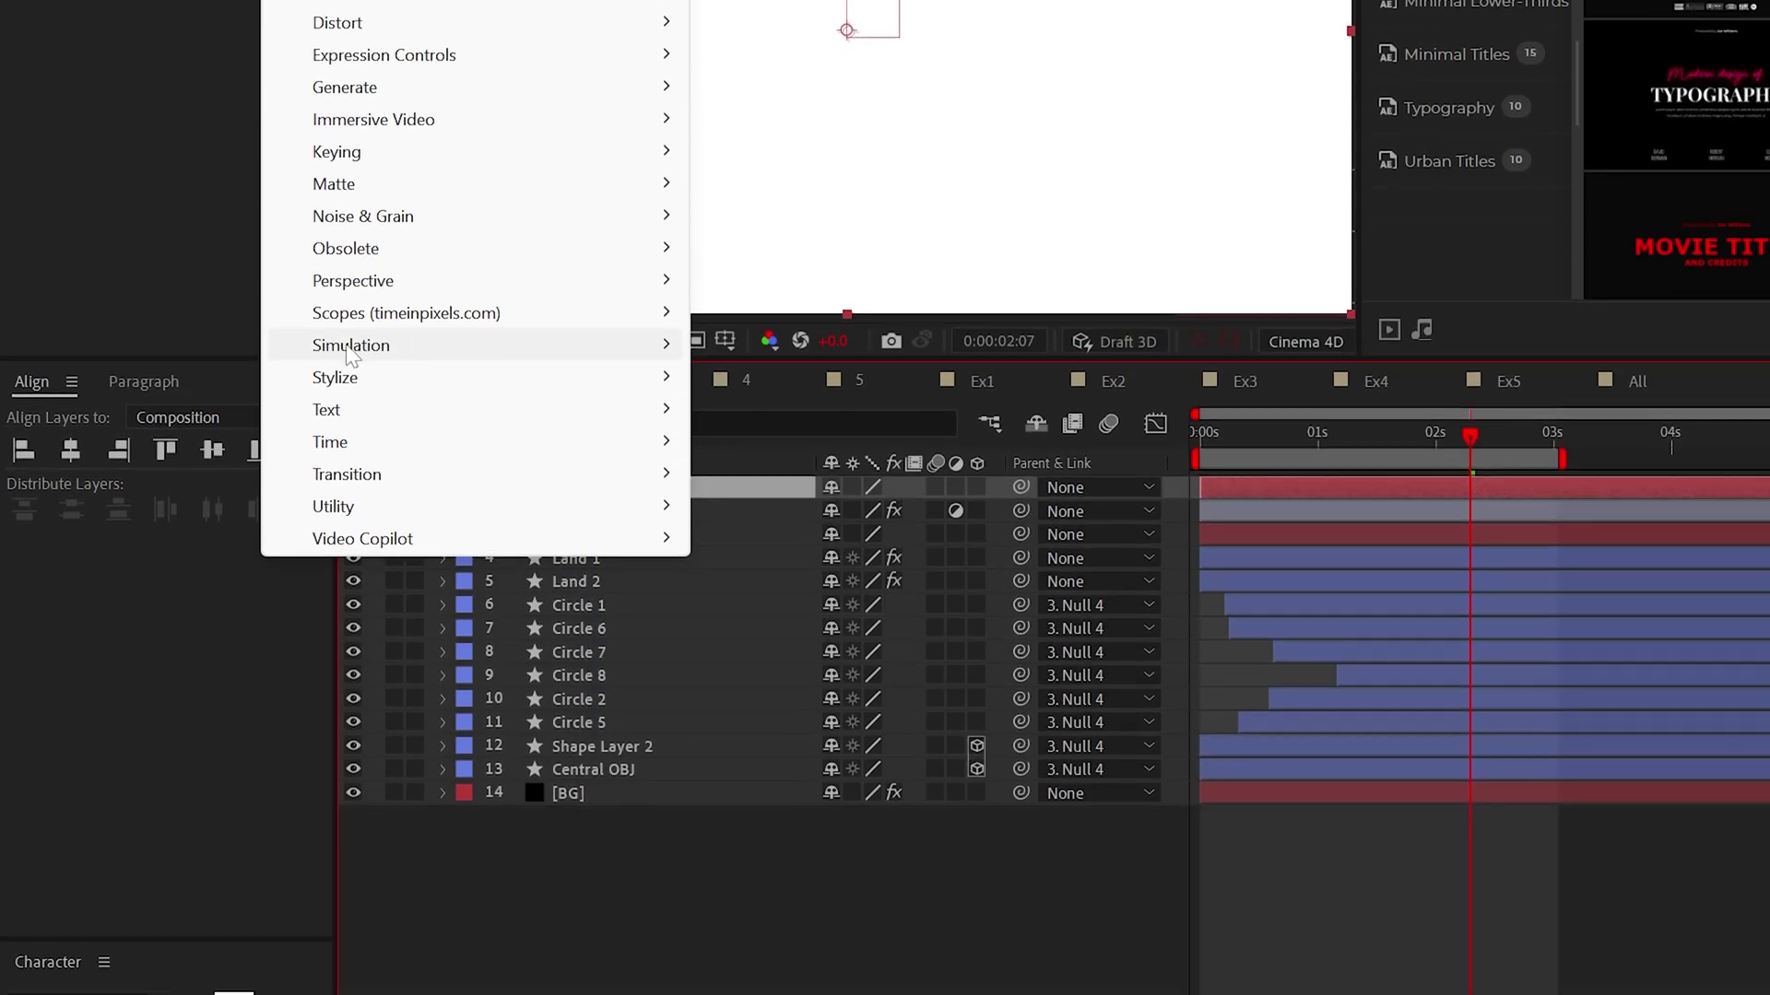
{"action": "mouse_move", "coordinate": [350, 346]}
{"action": "left_click", "coordinate": [809, 415]}
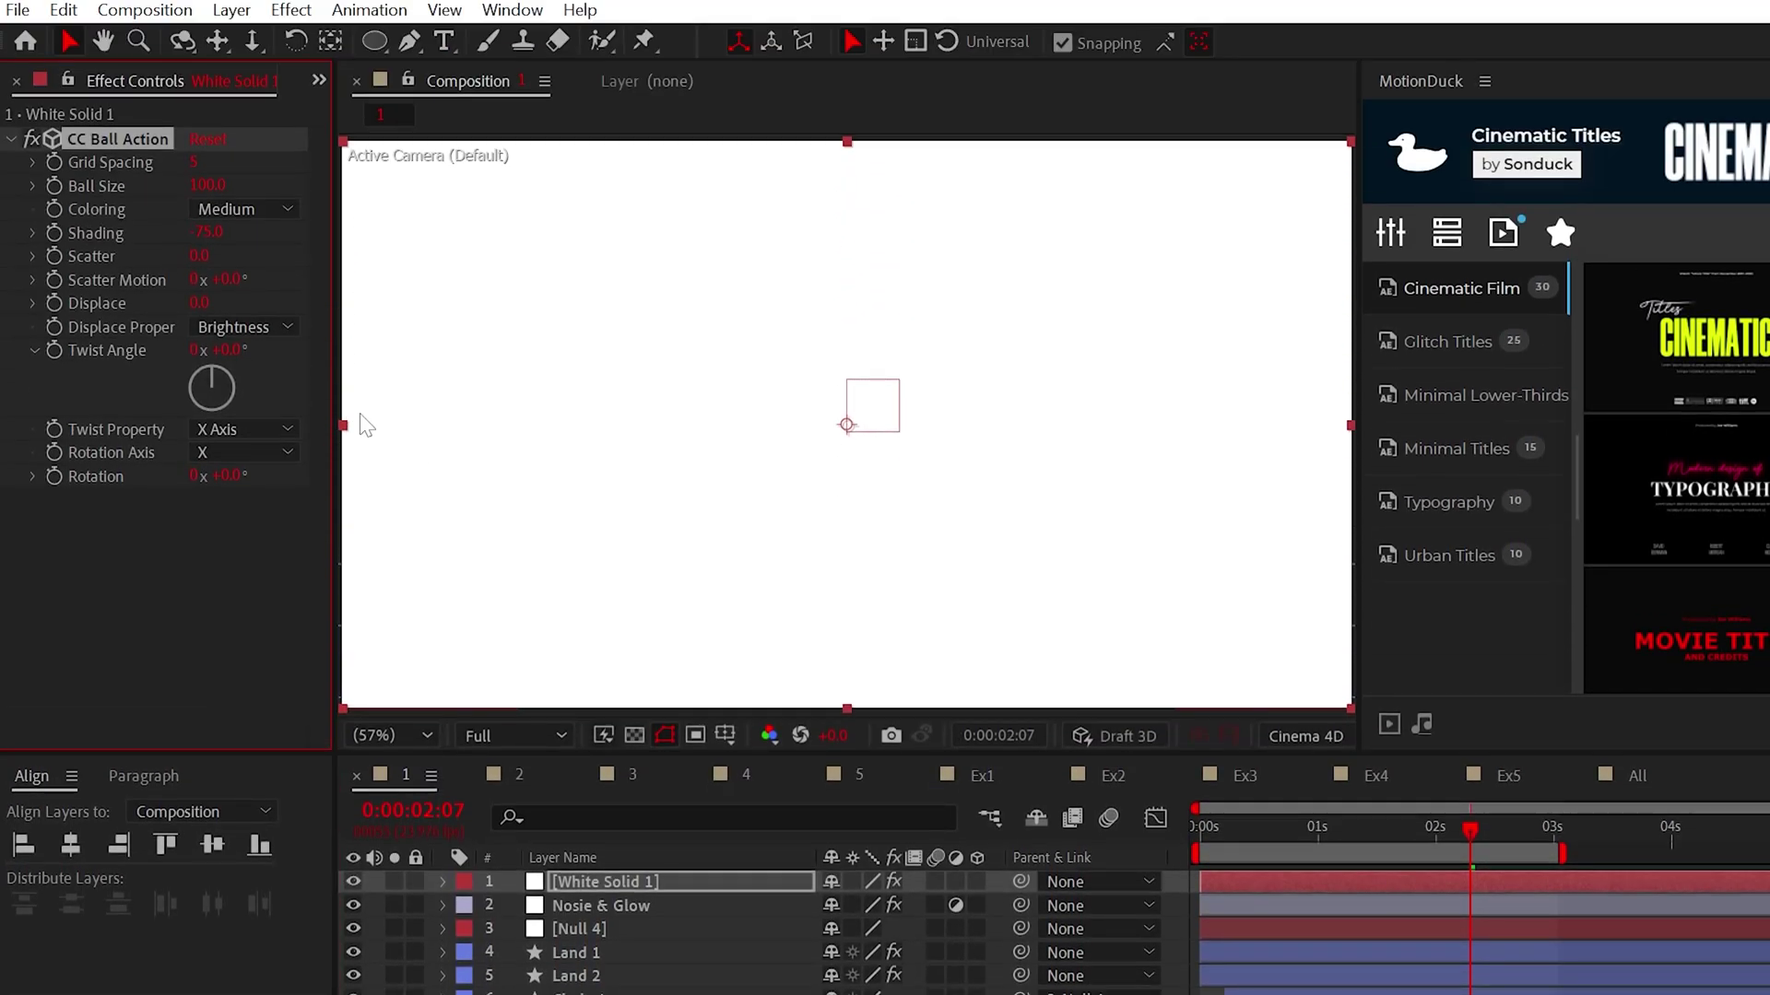
{"action": "left_click_drag", "start_coordinate": [201, 256], "coordinate": [263, 297]}
{"action": "left_click_drag", "start_coordinate": [473, 315], "coordinate": [498, 345]}
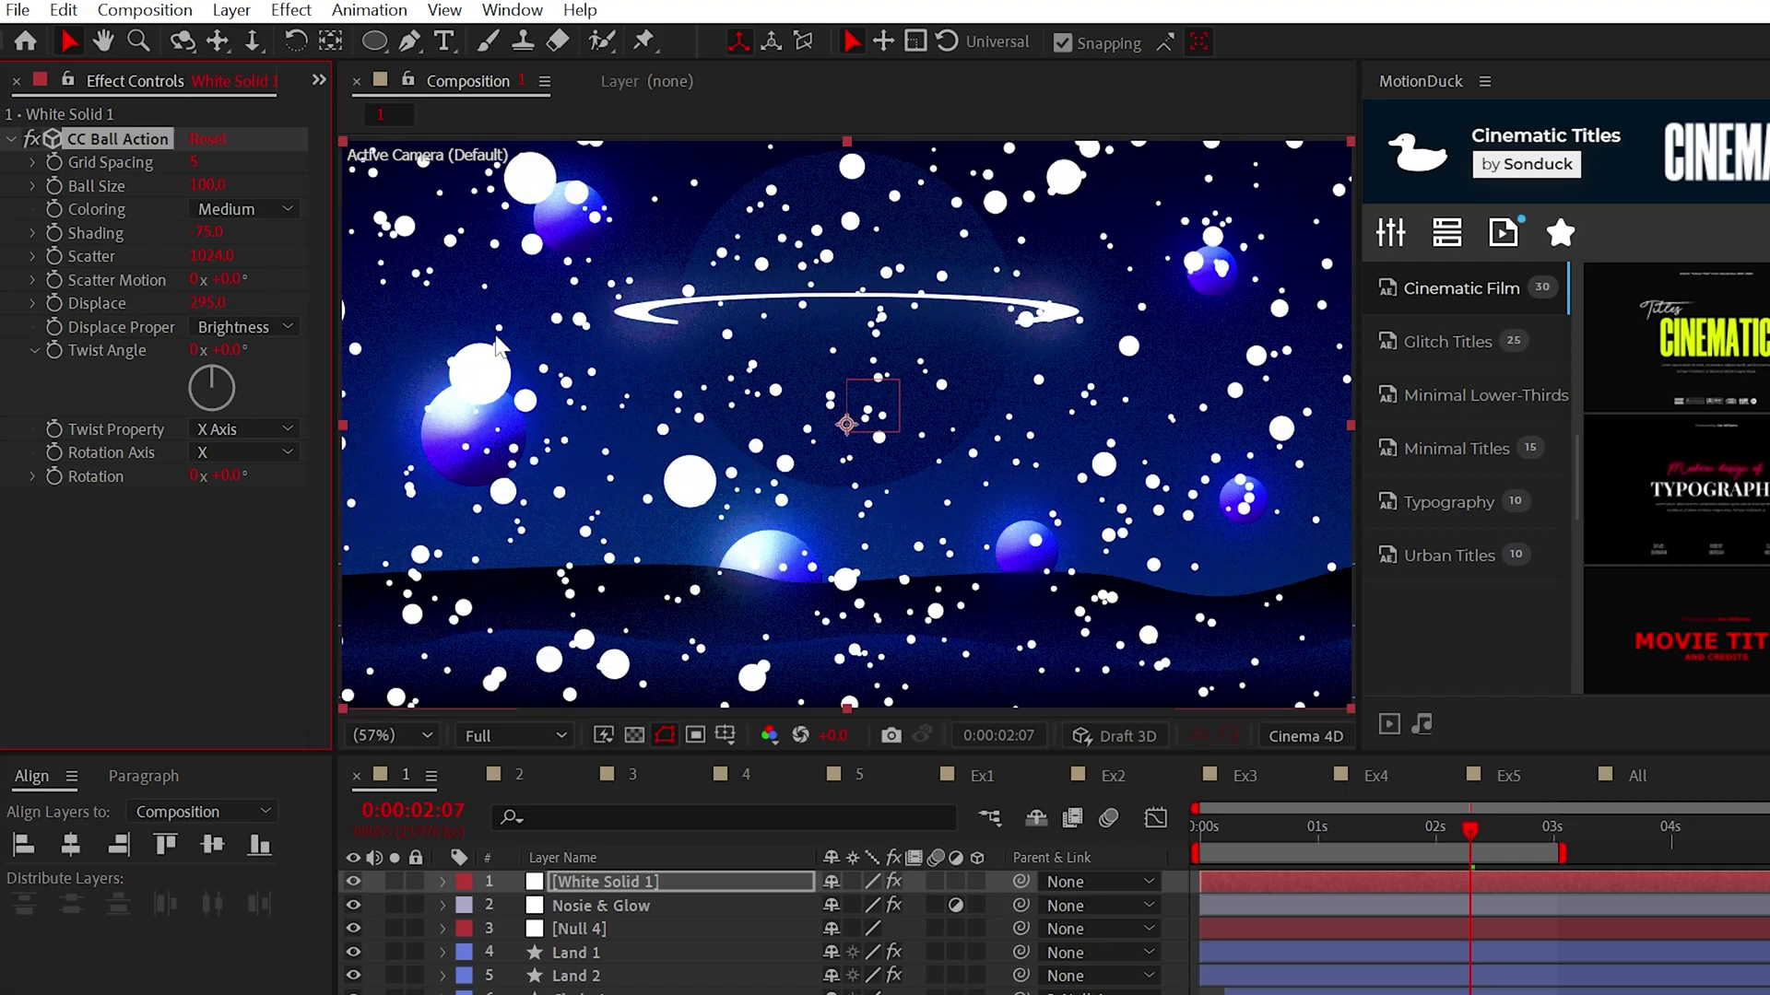
{"action": "left_click_drag", "start_coordinate": [181, 189], "coordinate": [116, 198]}
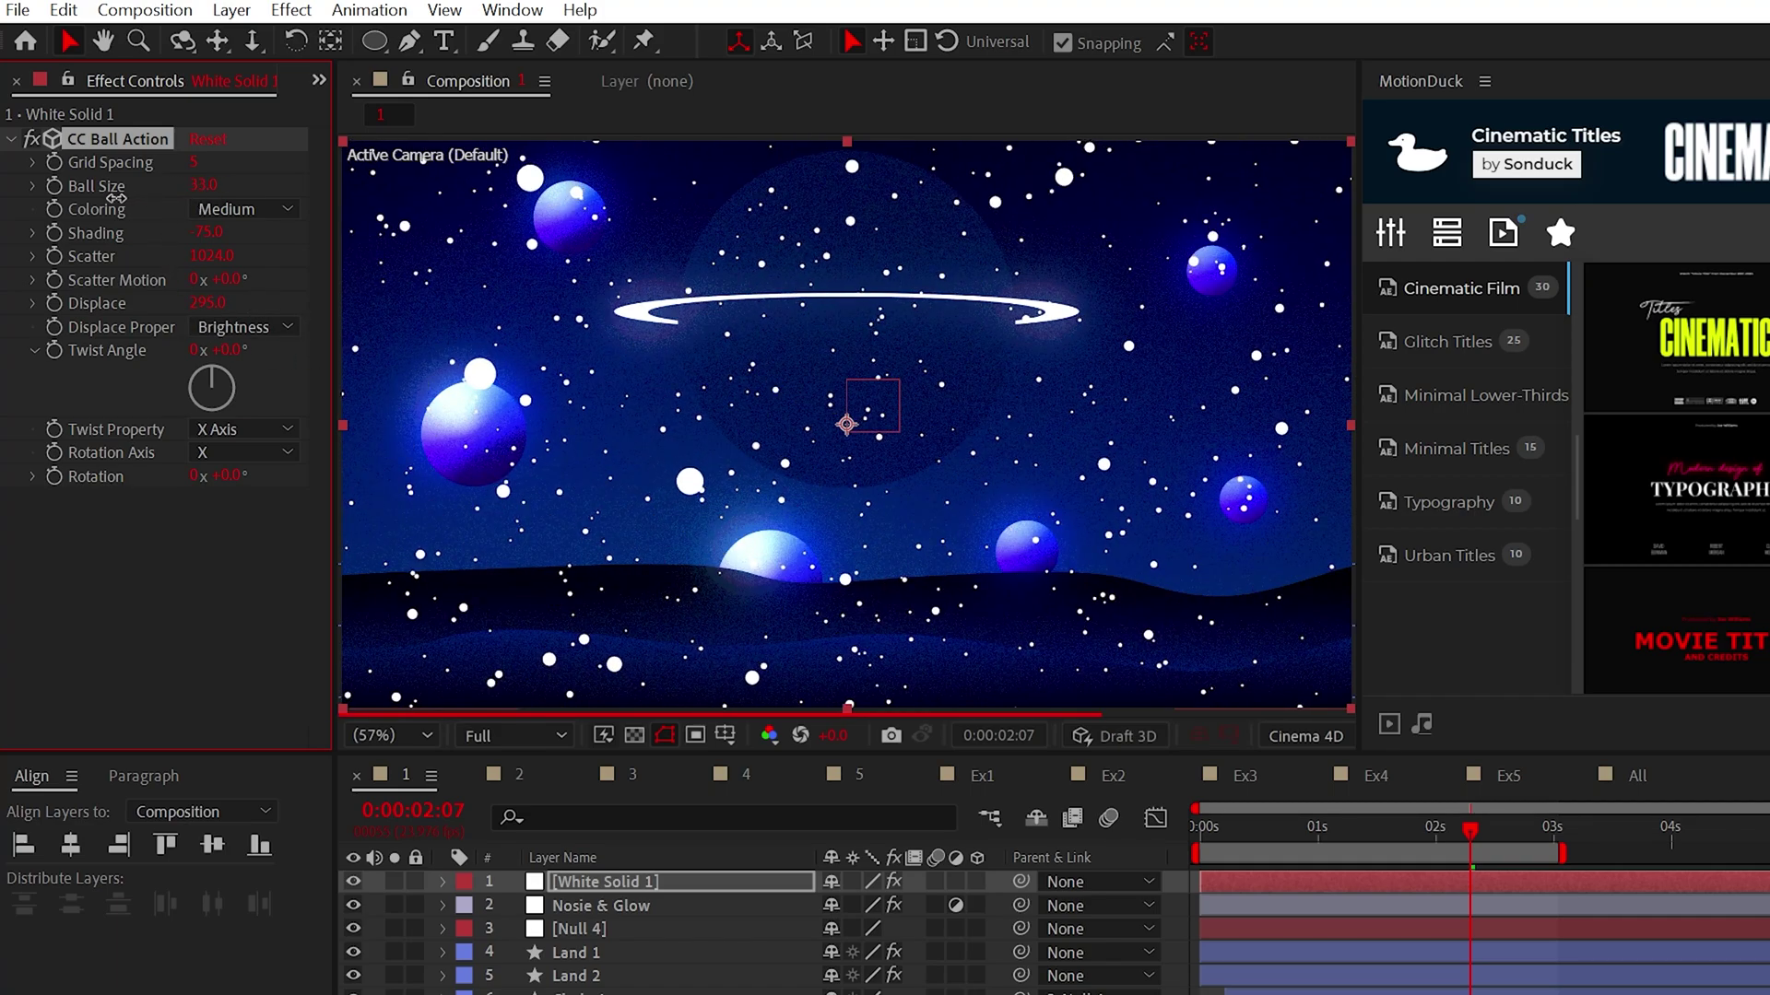